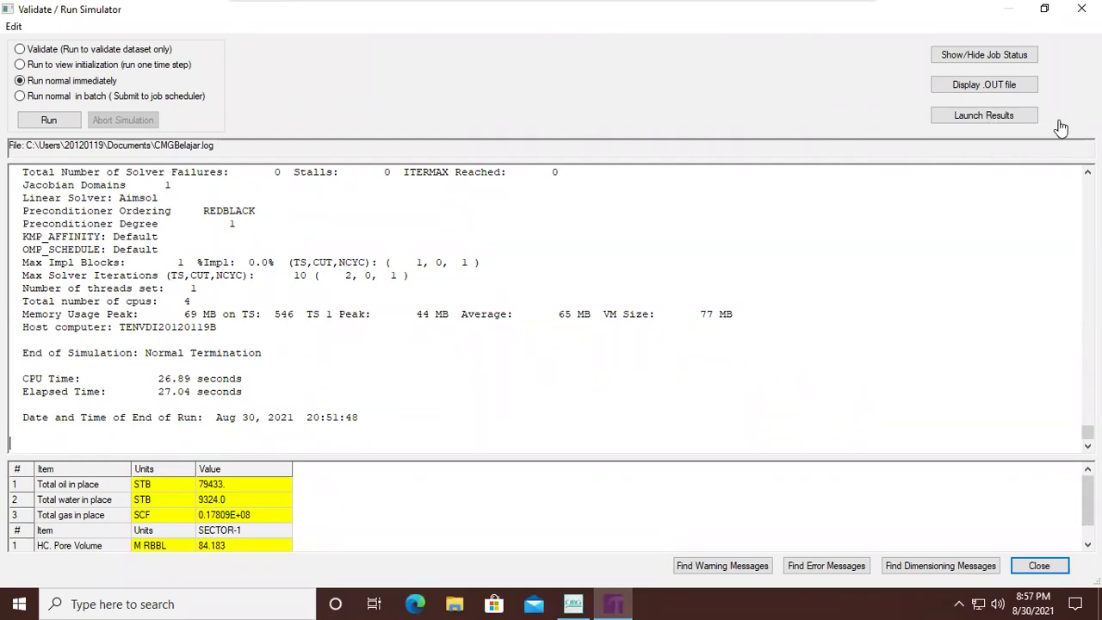
Launch Results for the finished CMGBelajar simulation run and view its Well Associations and Linear Paths inputs
{"action": "left_click", "coordinate": [1009, 121]}
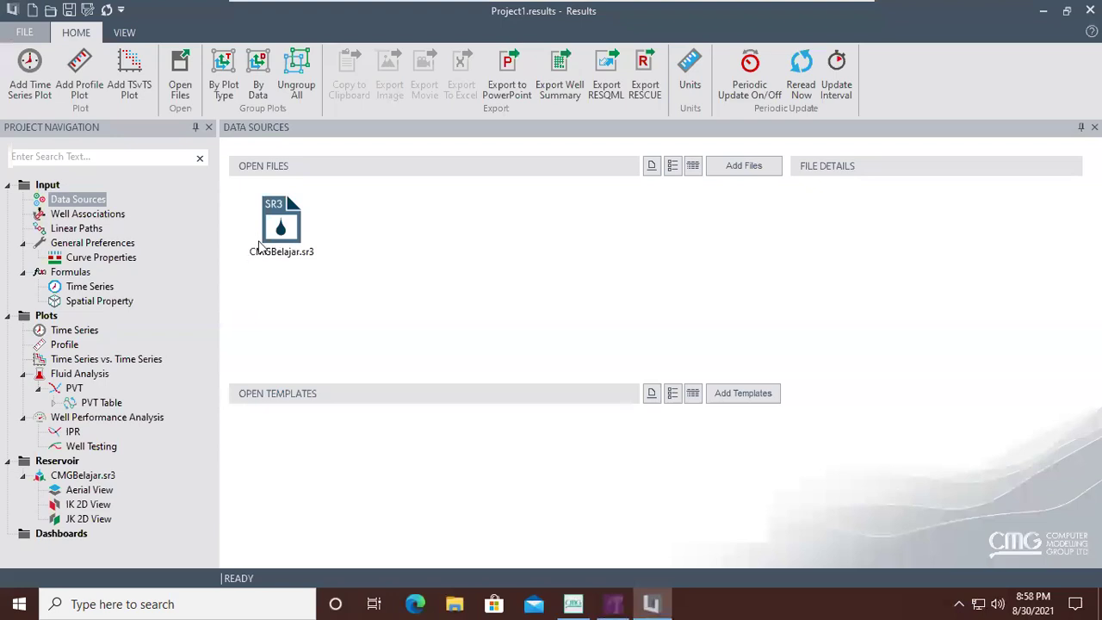
{"action": "left_click", "coordinate": [117, 216]}
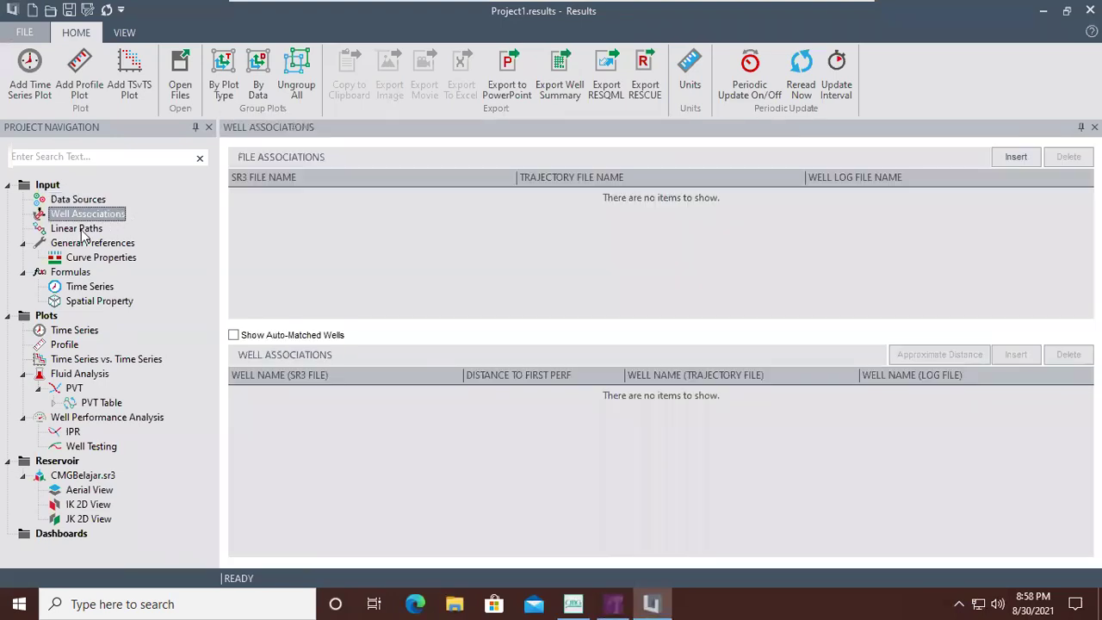
{"action": "left_click", "coordinate": [84, 231]}
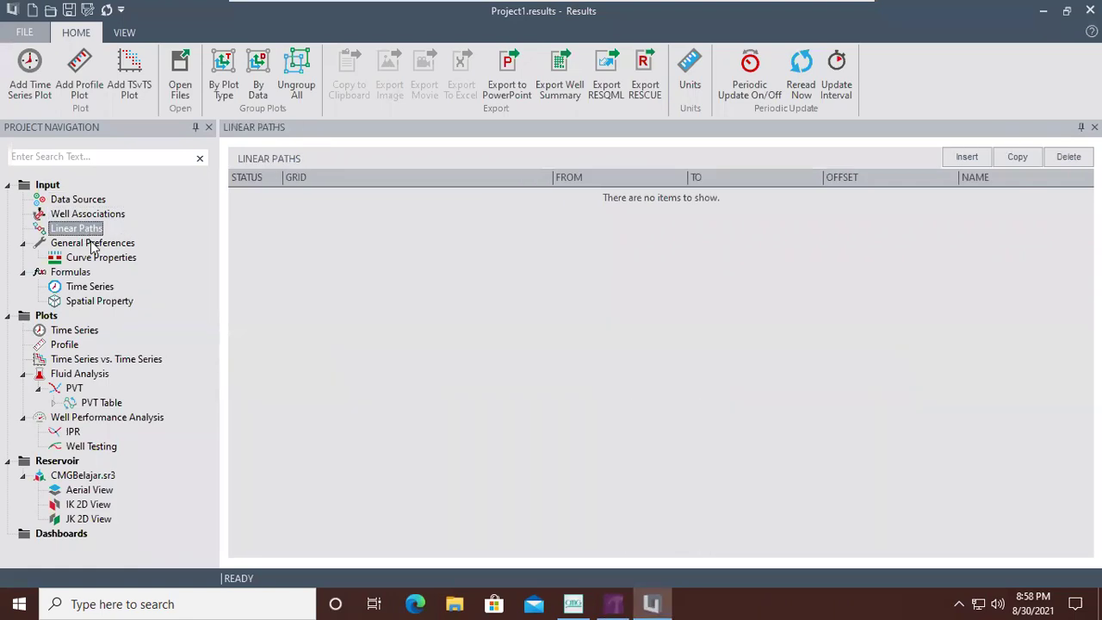
Examine the General Preferences curve properties for time series, along with the Time Series and Spatial Property formula pages
{"action": "left_click", "coordinate": [94, 244]}
{"action": "left_click", "coordinate": [111, 258]}
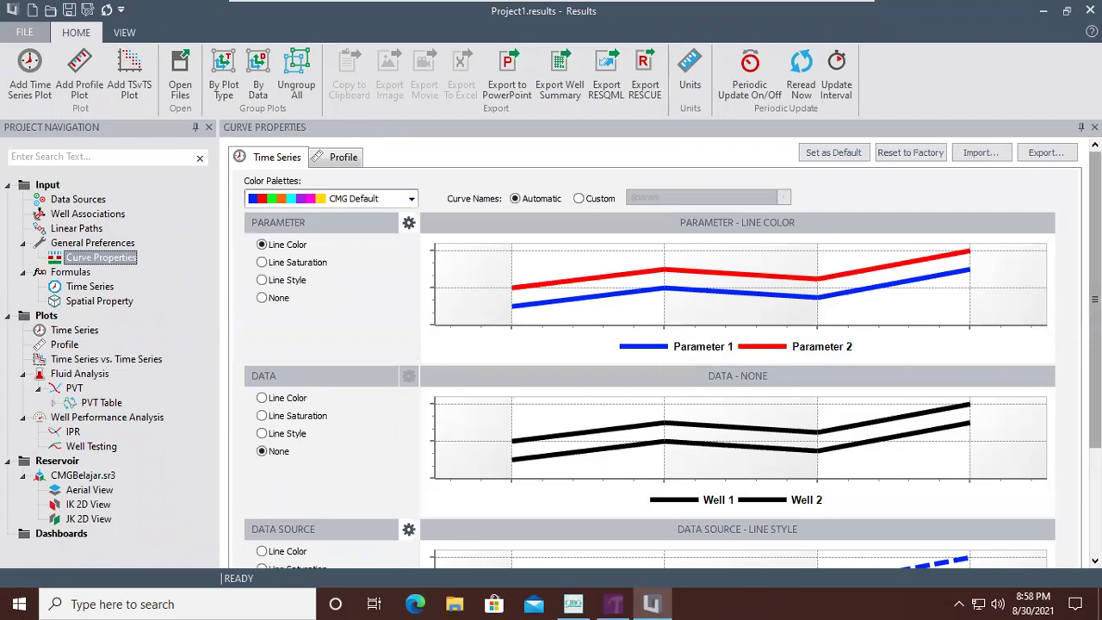
{"action": "scroll", "coordinate": [1095, 302], "scroll_direction": "down", "scroll_amount": 2}
{"action": "scroll", "coordinate": [1096, 301], "scroll_direction": "up", "scroll_amount": 2}
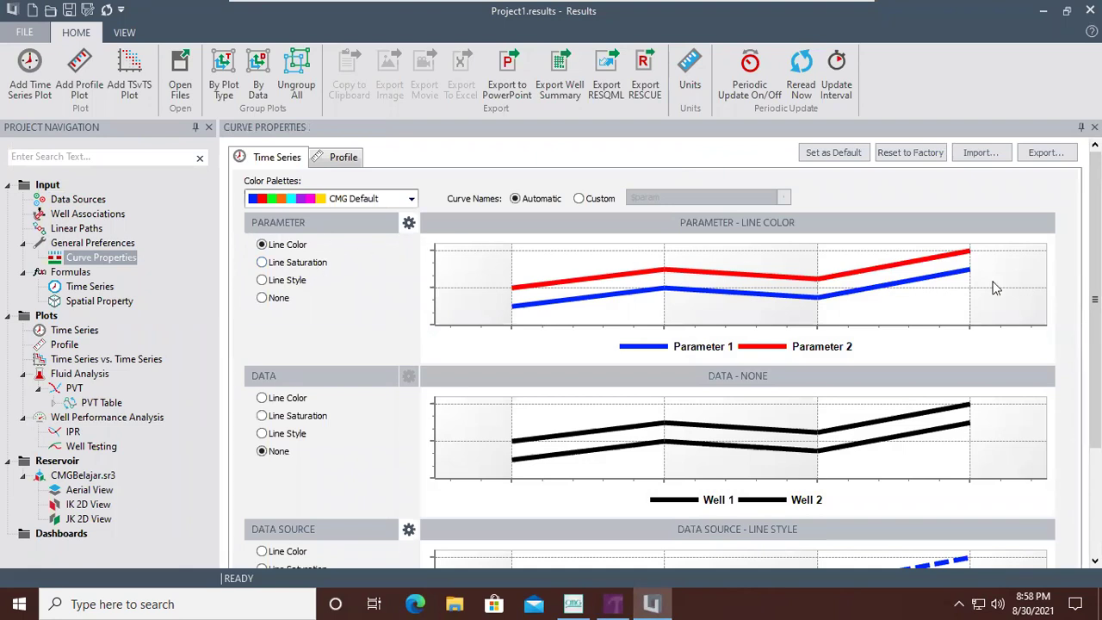
{"action": "scroll", "coordinate": [1095, 302], "scroll_direction": "down", "scroll_amount": 3}
{"action": "scroll", "coordinate": [1095, 301], "scroll_direction": "up", "scroll_amount": 3}
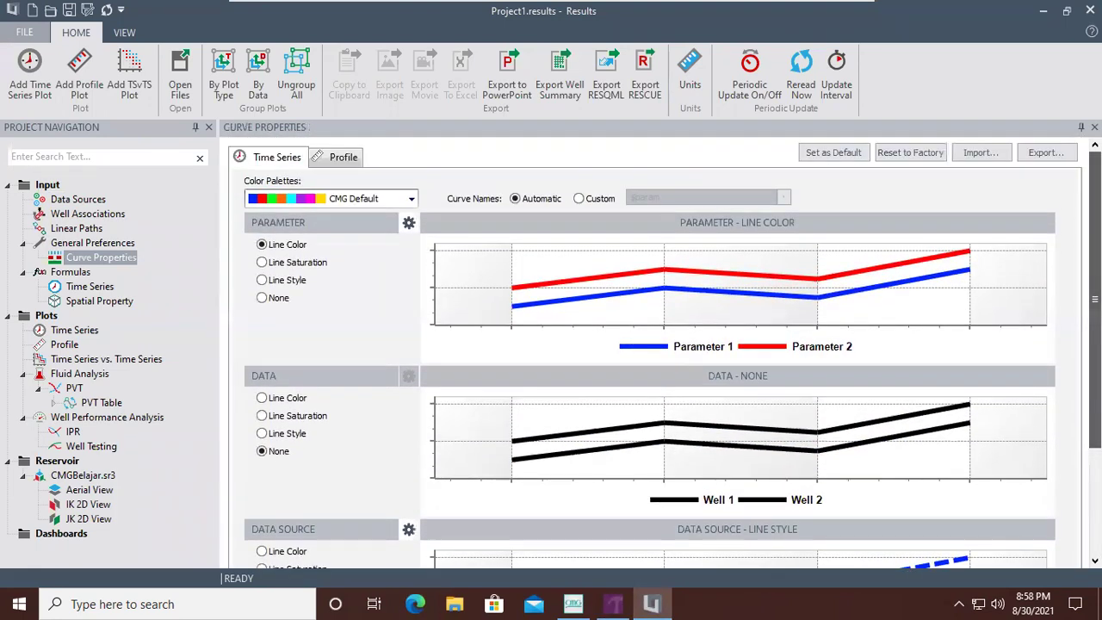
{"action": "scroll", "coordinate": [1096, 302], "scroll_direction": "down", "scroll_amount": 4}
{"action": "scroll", "coordinate": [1096, 302], "scroll_direction": "up", "scroll_amount": 4}
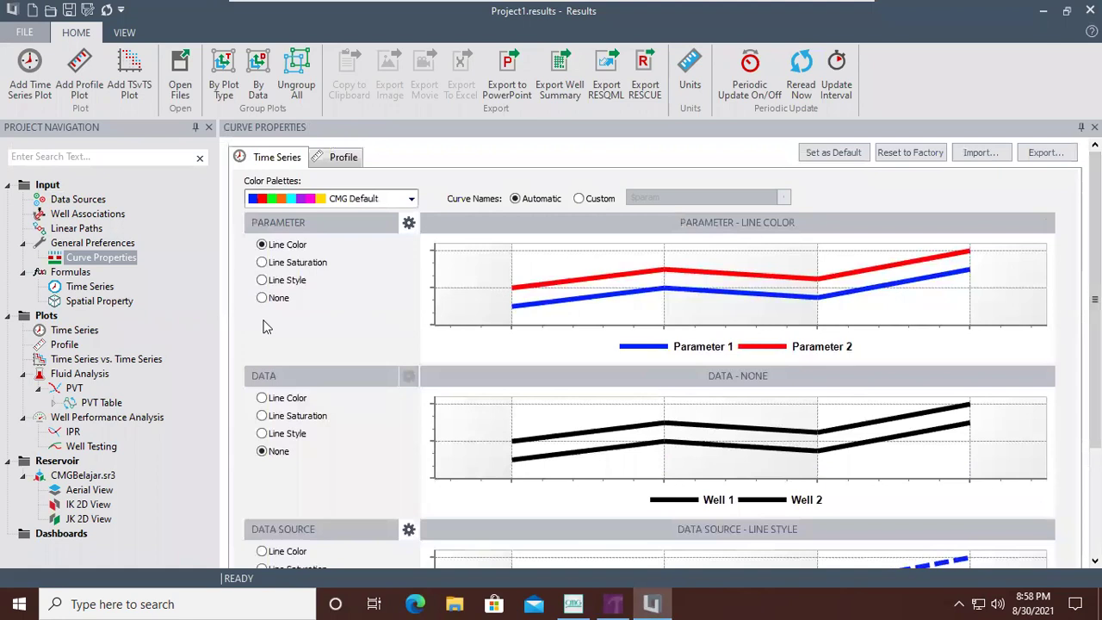
{"action": "left_click", "coordinate": [91, 289]}
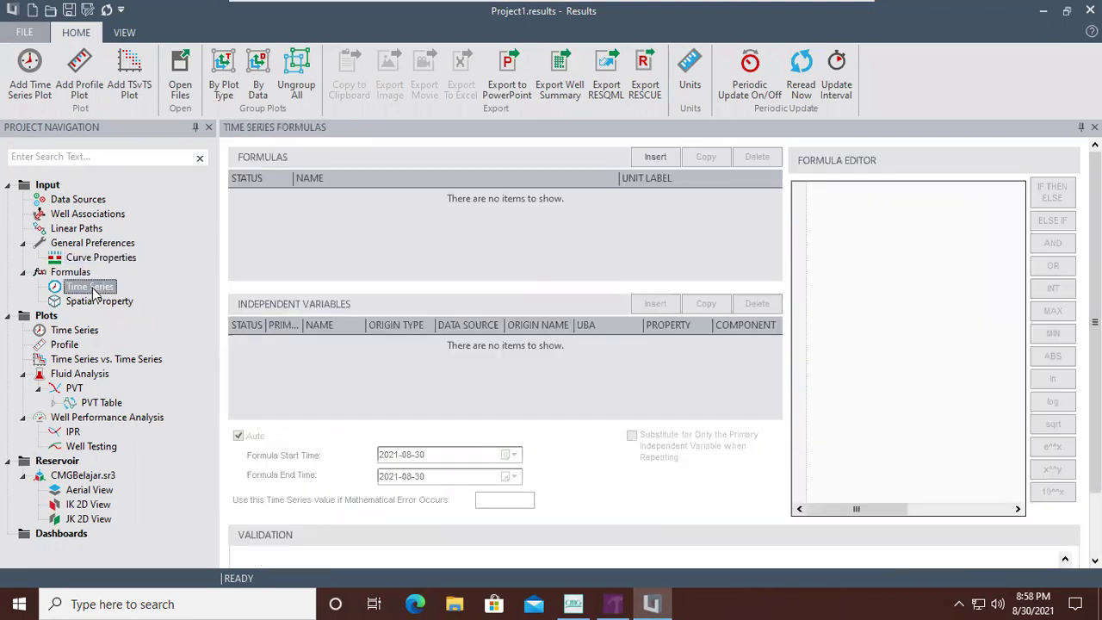
{"action": "left_click", "coordinate": [98, 305]}
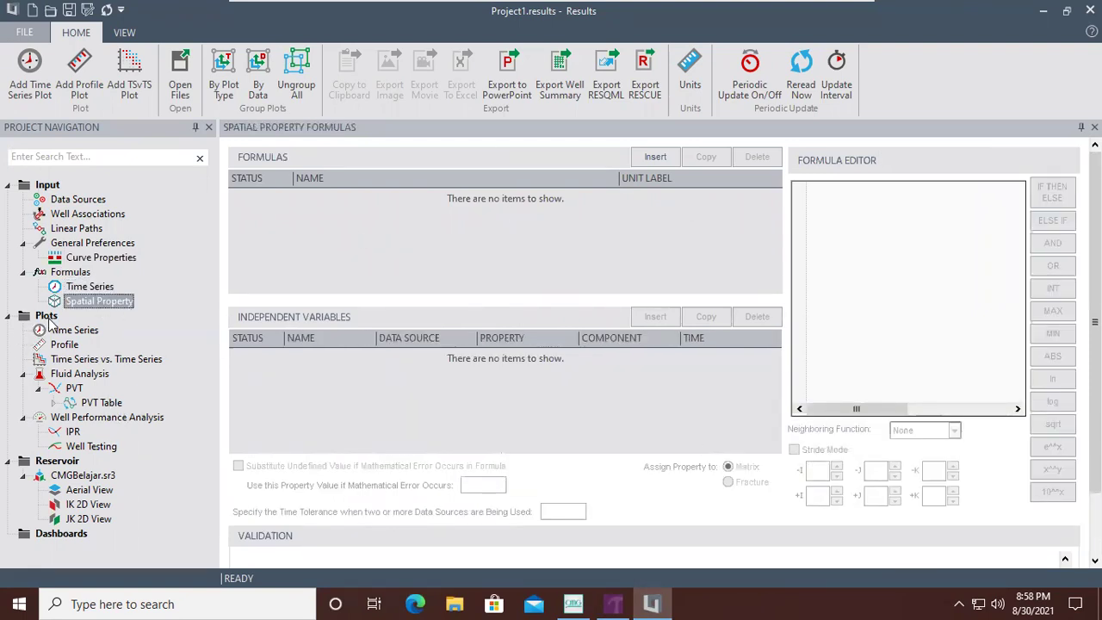
Open the Time Series plot page and look through the parameters offered for the Wells data type
{"action": "left_click", "coordinate": [75, 332]}
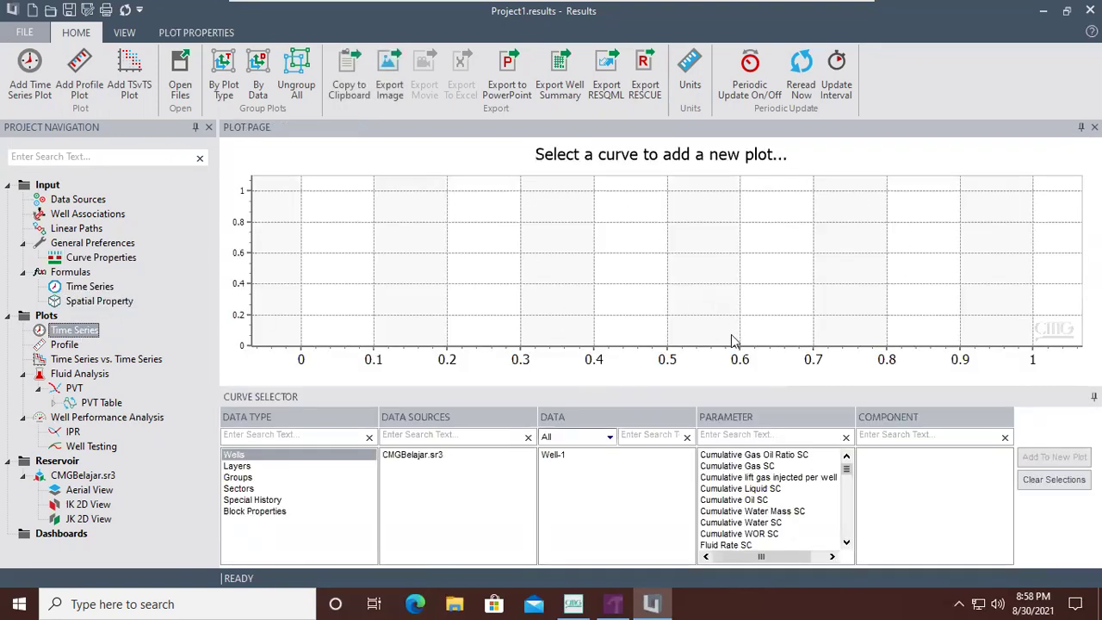
{"action": "scroll", "coordinate": [850, 488], "scroll_direction": "down", "scroll_amount": 10}
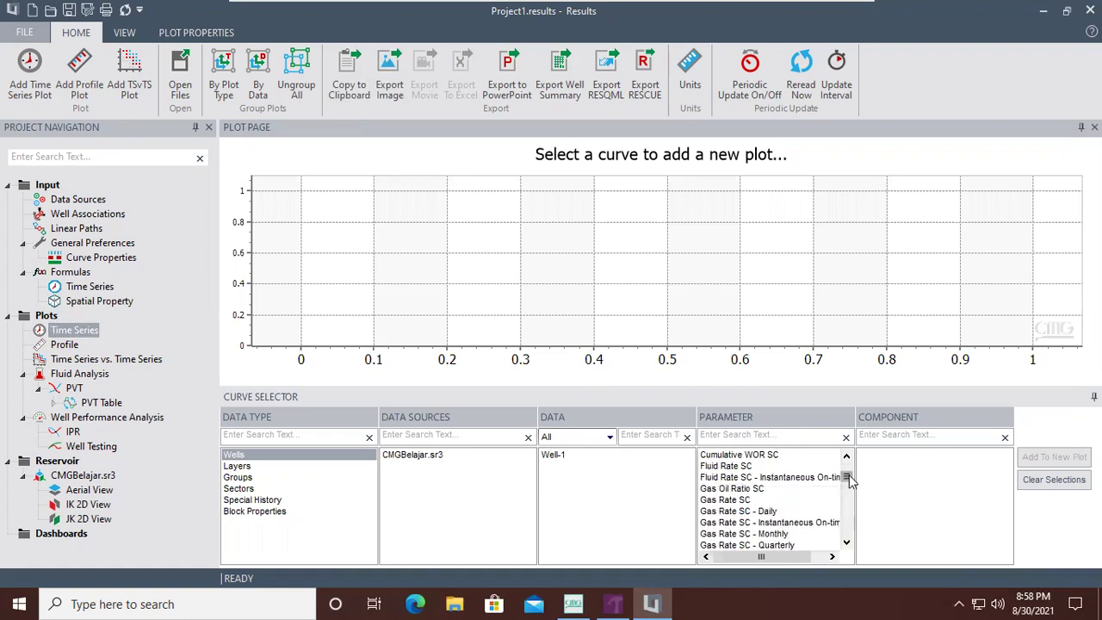
{"action": "left_click_drag", "start_coordinate": [853, 500], "coordinate": [857, 462]}
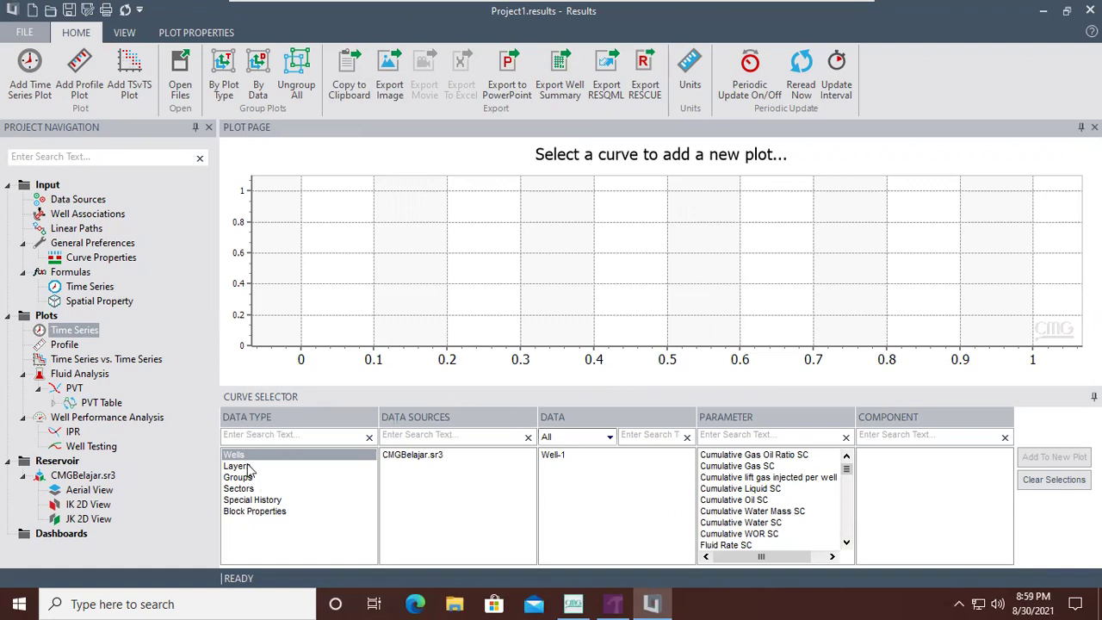
Examine the curve options of the Sectors, Special History and Block Properties data types for the CMGBelajar.sr3 data source
{"action": "left_click", "coordinate": [256, 488]}
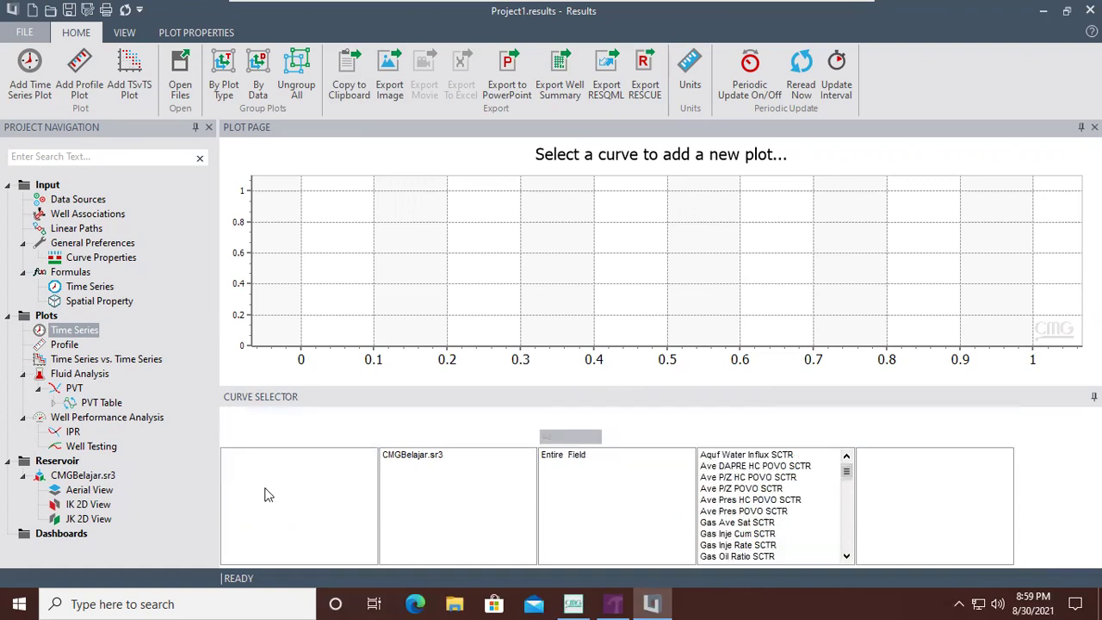
{"action": "left_click", "coordinate": [289, 502]}
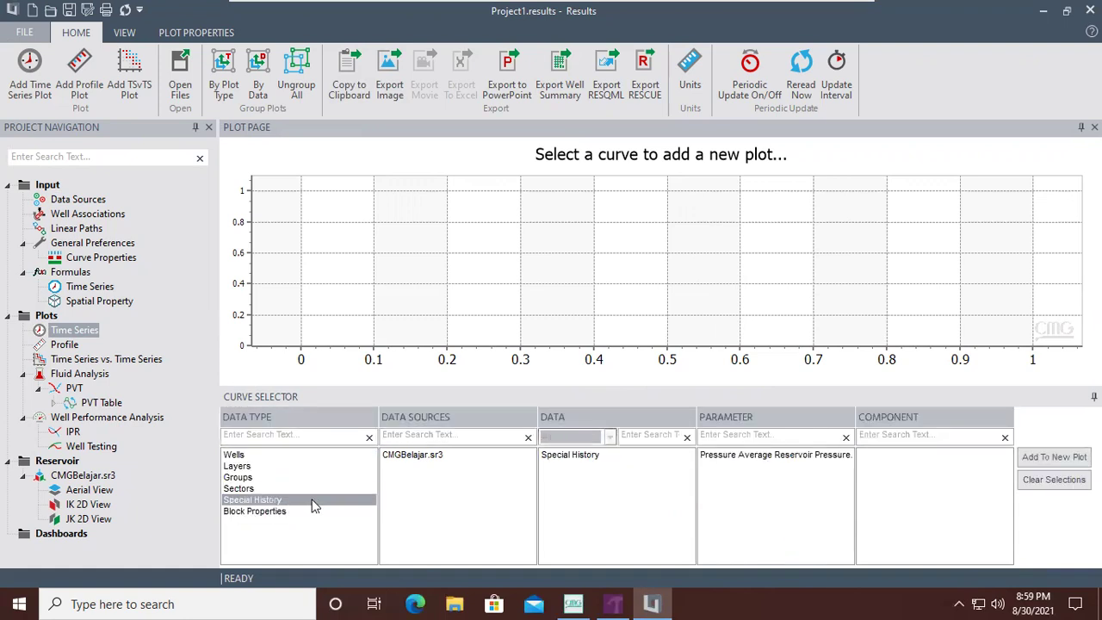
{"action": "left_click", "coordinate": [289, 513]}
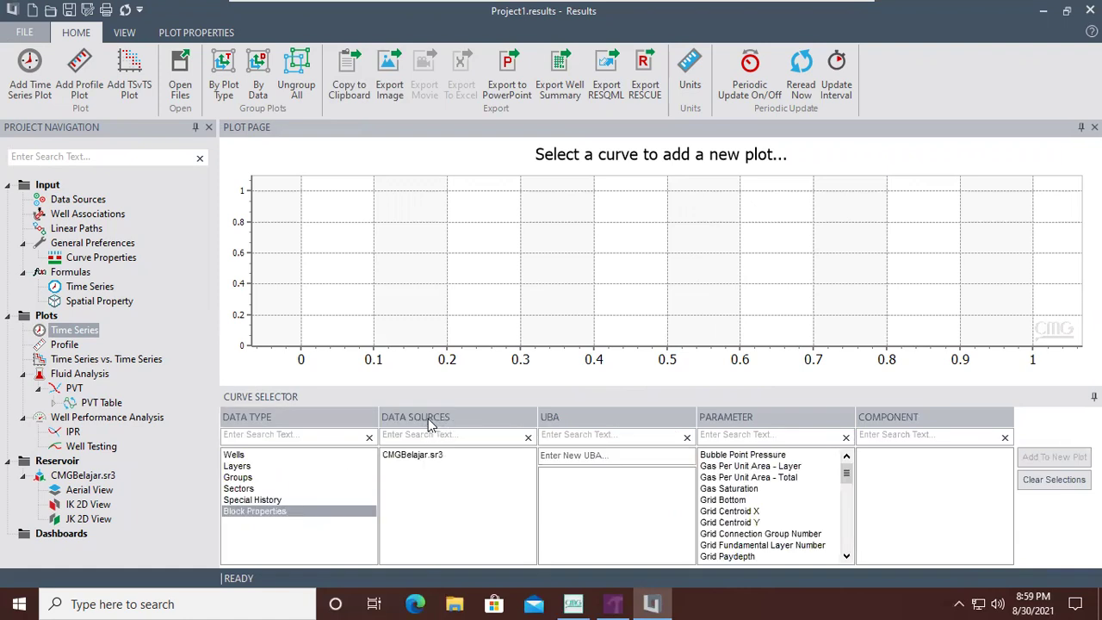
{"action": "left_click", "coordinate": [456, 460]}
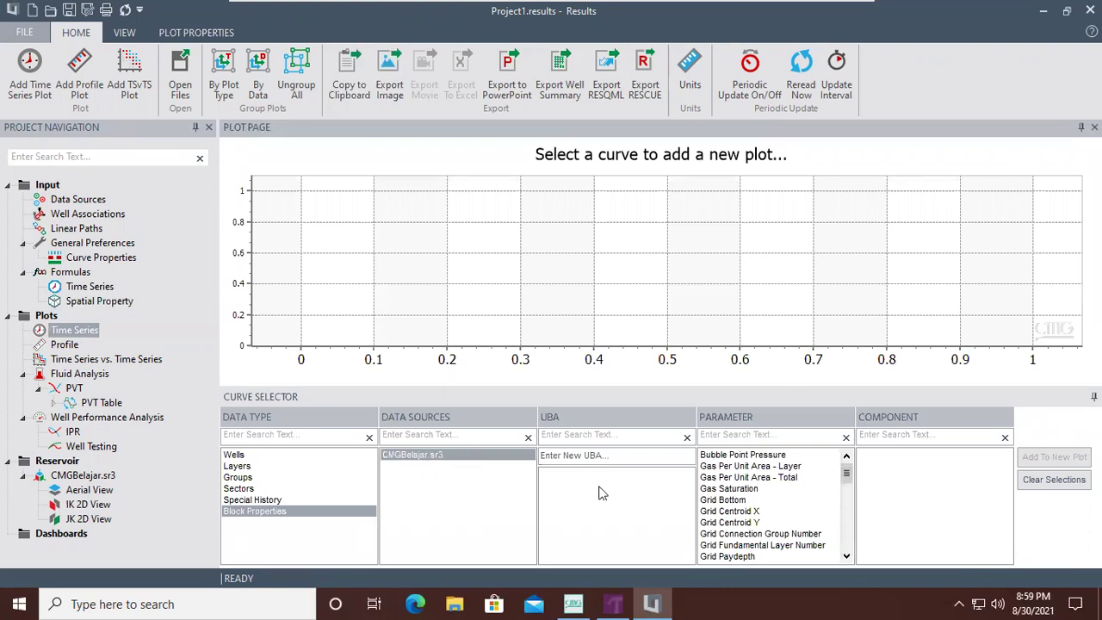
Choose the Wells data type with Well-1 for the time series plot and check the available well filter options
{"action": "left_click", "coordinate": [268, 455]}
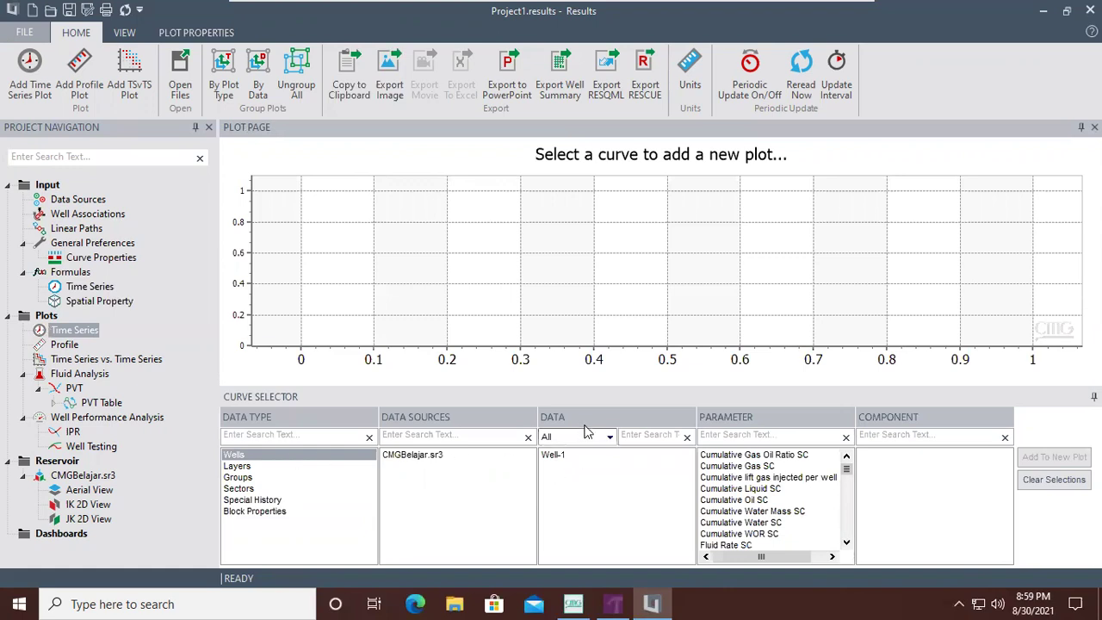
{"action": "left_click", "coordinate": [575, 462]}
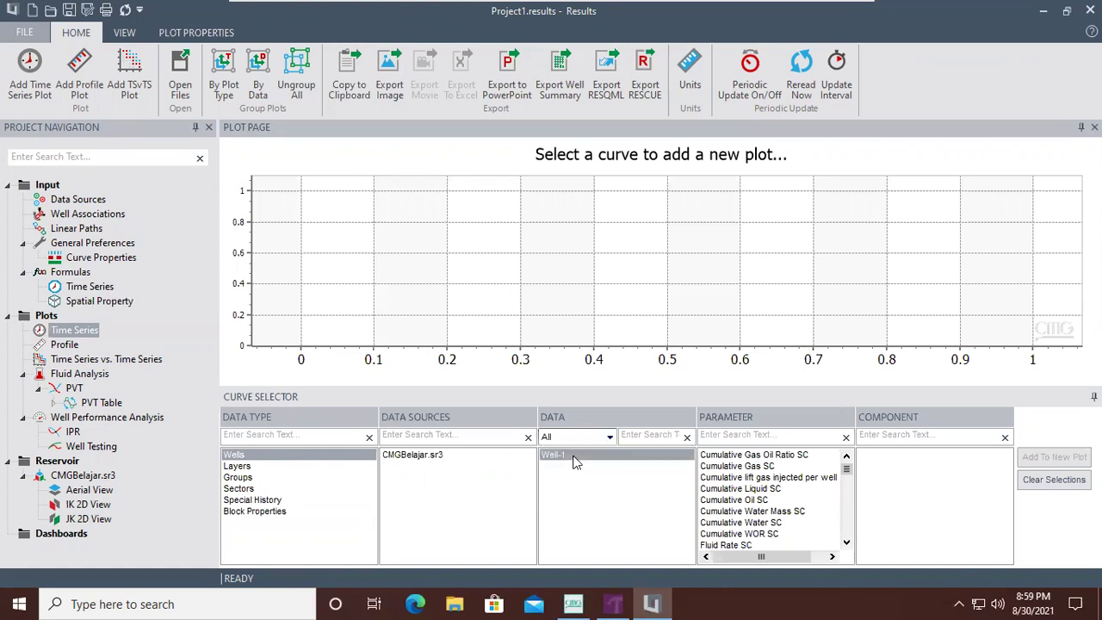
{"action": "left_click", "coordinate": [609, 437]}
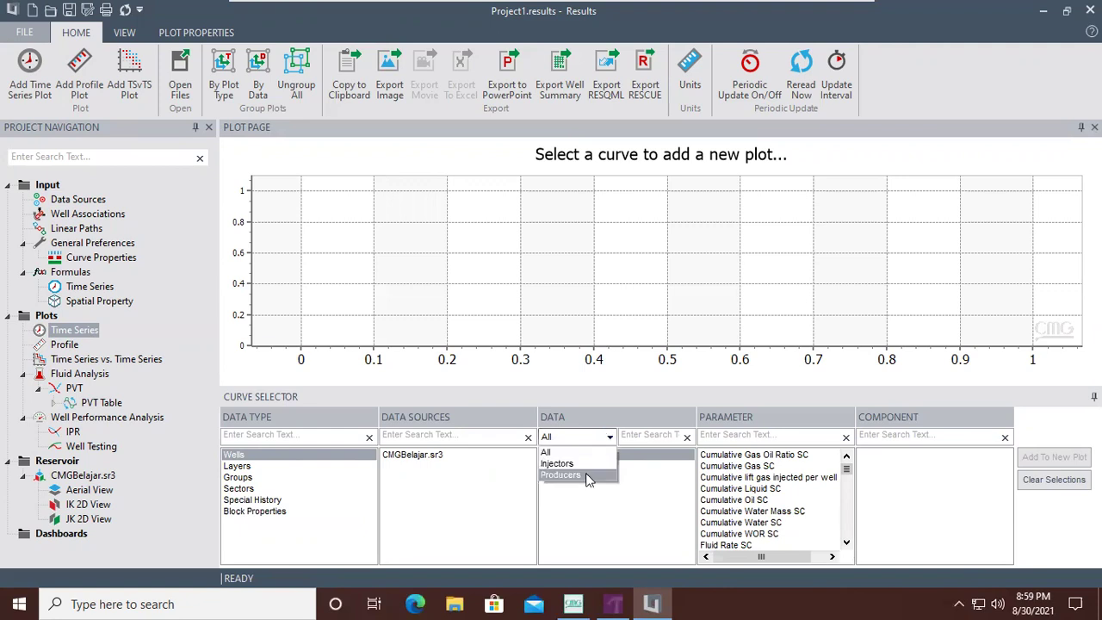
{"action": "left_click", "coordinate": [652, 475]}
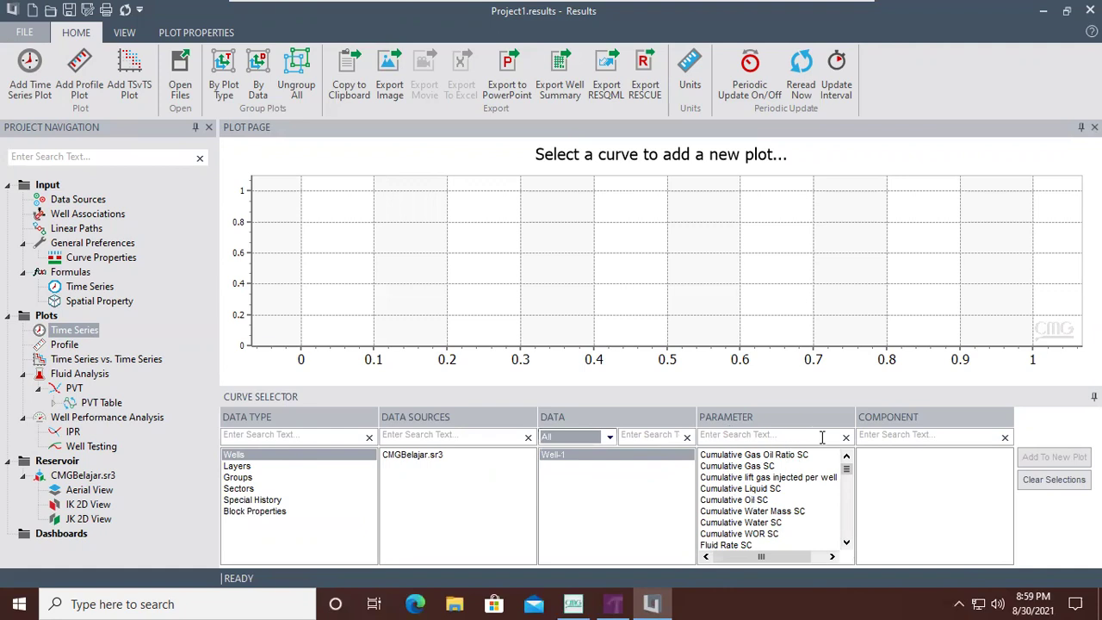
Look through Well-1's time series parameters, including Cumulative Gas SC, Fluid Rate SC, Well Block Pres. Derivative and Well Block Pressure
{"action": "left_click_drag", "start_coordinate": [849, 476], "coordinate": [797, 470]}
{"action": "left_click", "coordinate": [774, 466]}
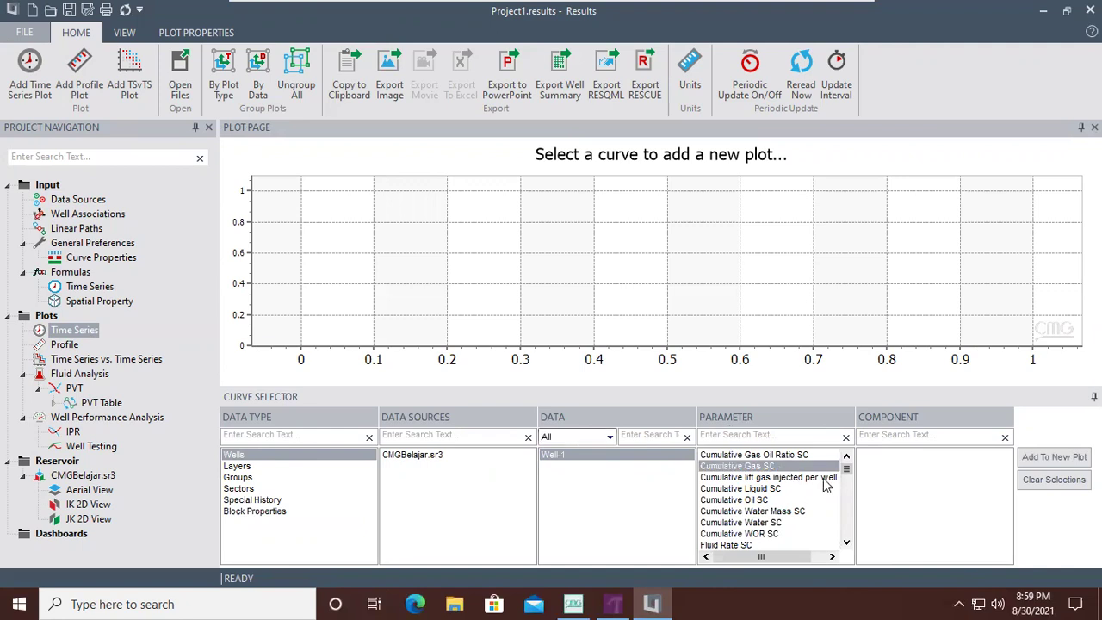
{"action": "left_click", "coordinate": [754, 545]}
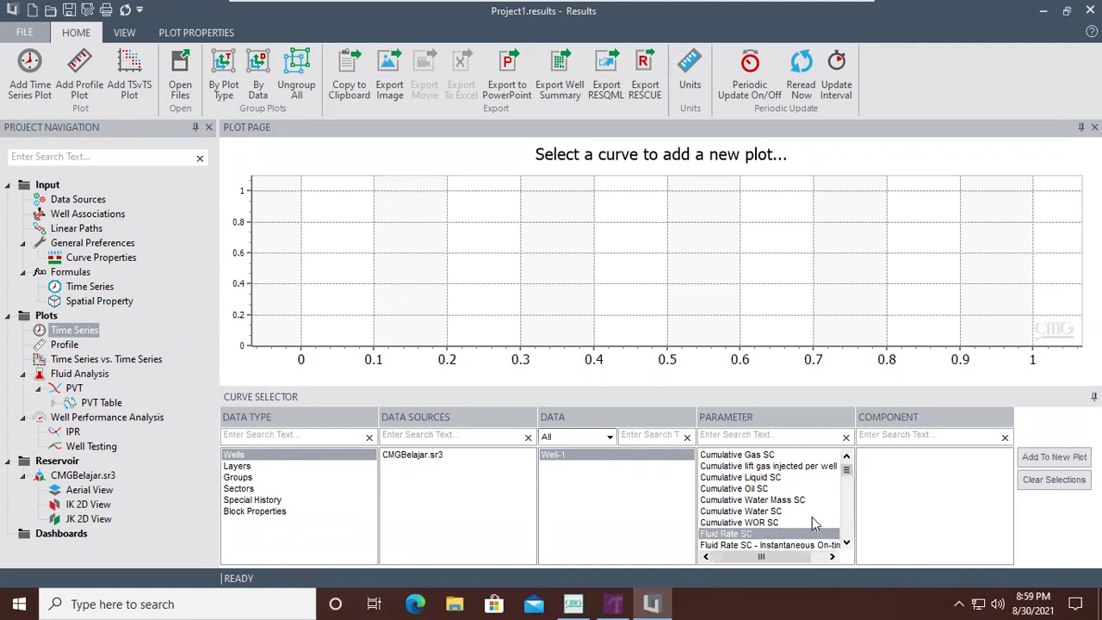
{"action": "left_click_drag", "start_coordinate": [847, 470], "coordinate": [848, 528]}
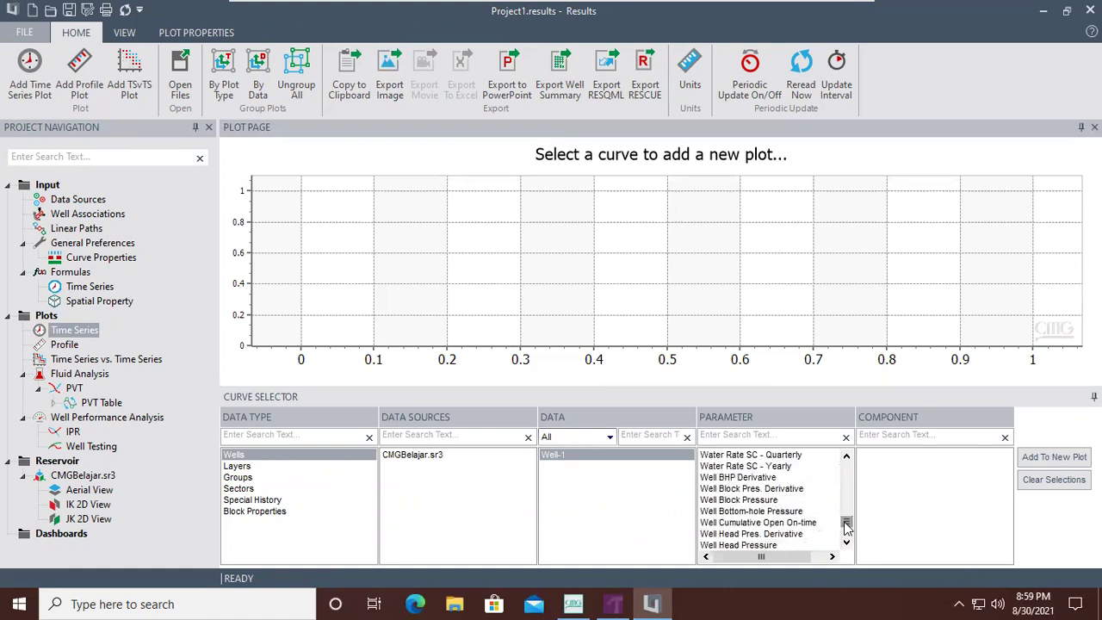
{"action": "left_click", "coordinate": [758, 479]}
{"action": "left_click", "coordinate": [755, 491]}
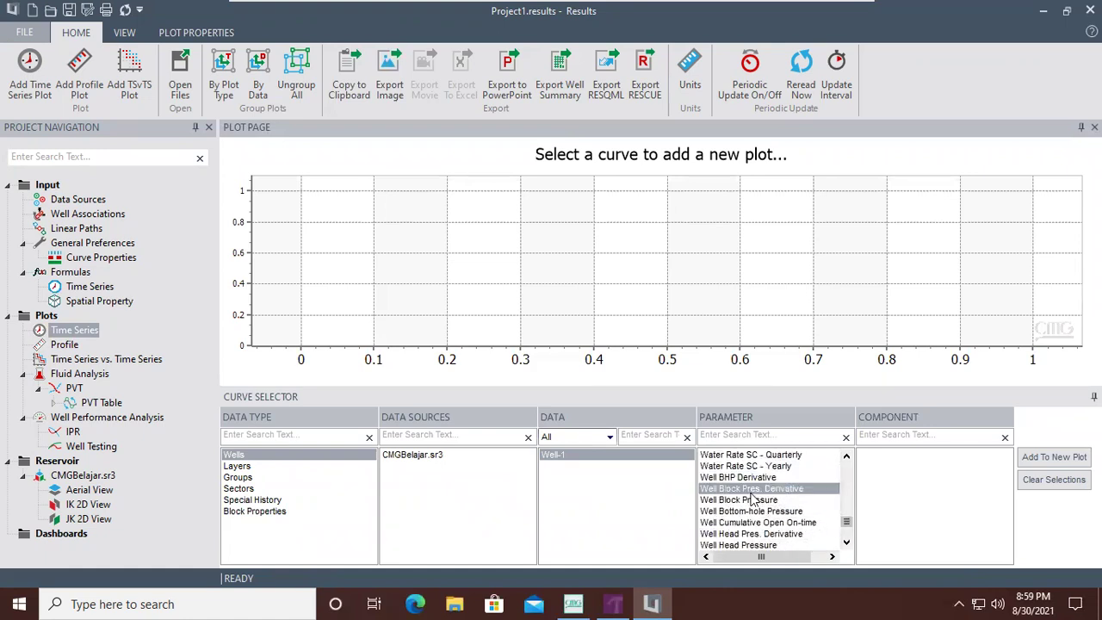
{"action": "left_click", "coordinate": [764, 501]}
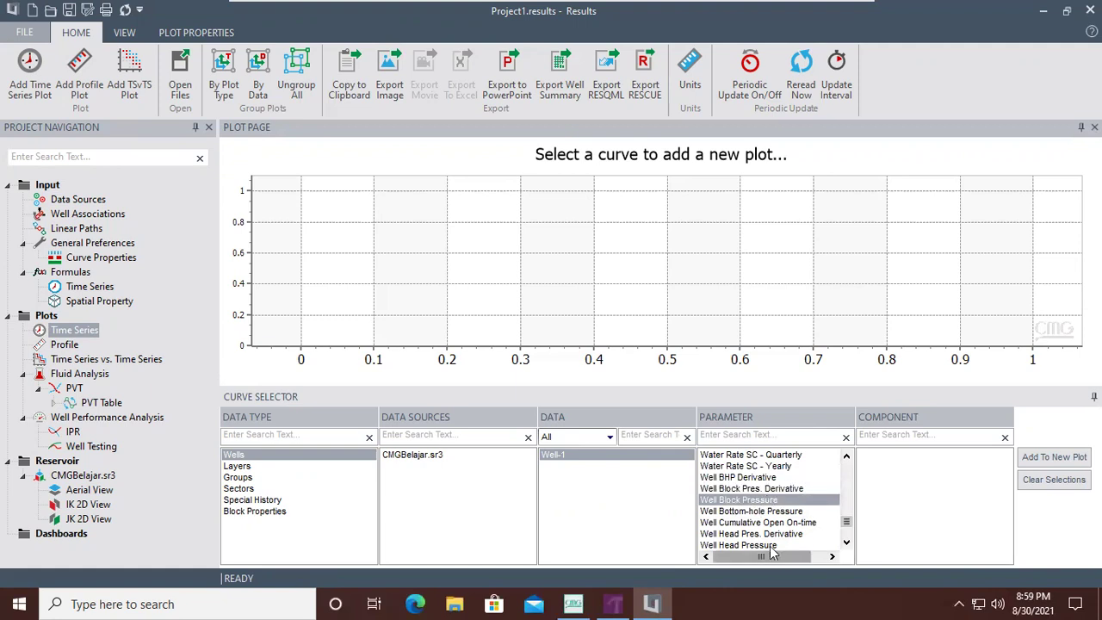
{"action": "left_click", "coordinate": [847, 542]}
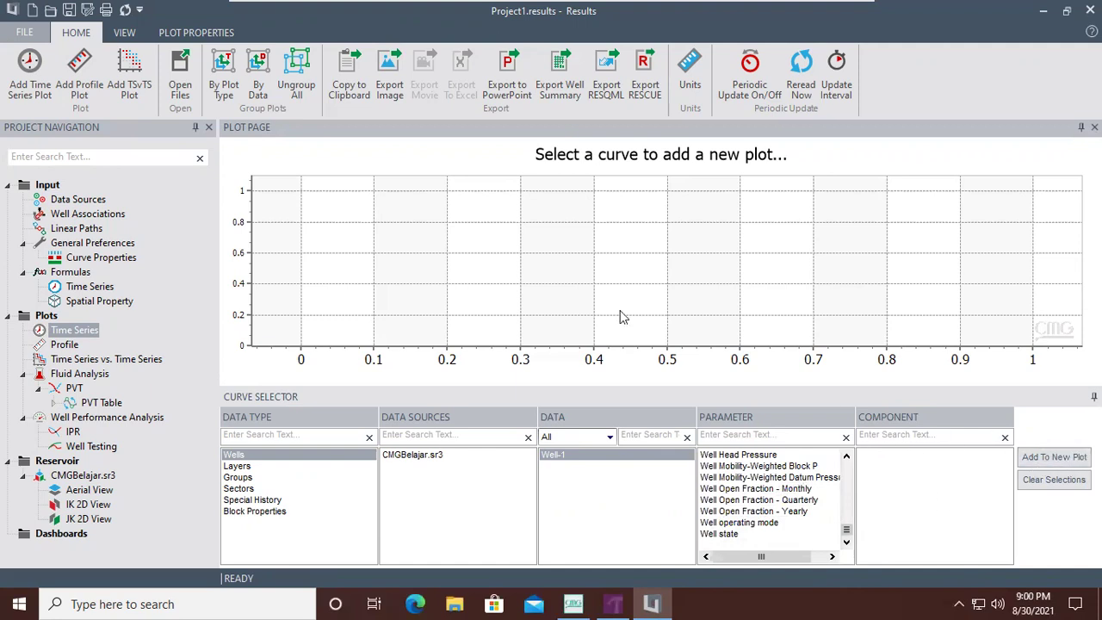
Open the Profile plot page and select the Well-1 path with Spatial properties
{"action": "left_click", "coordinate": [65, 344]}
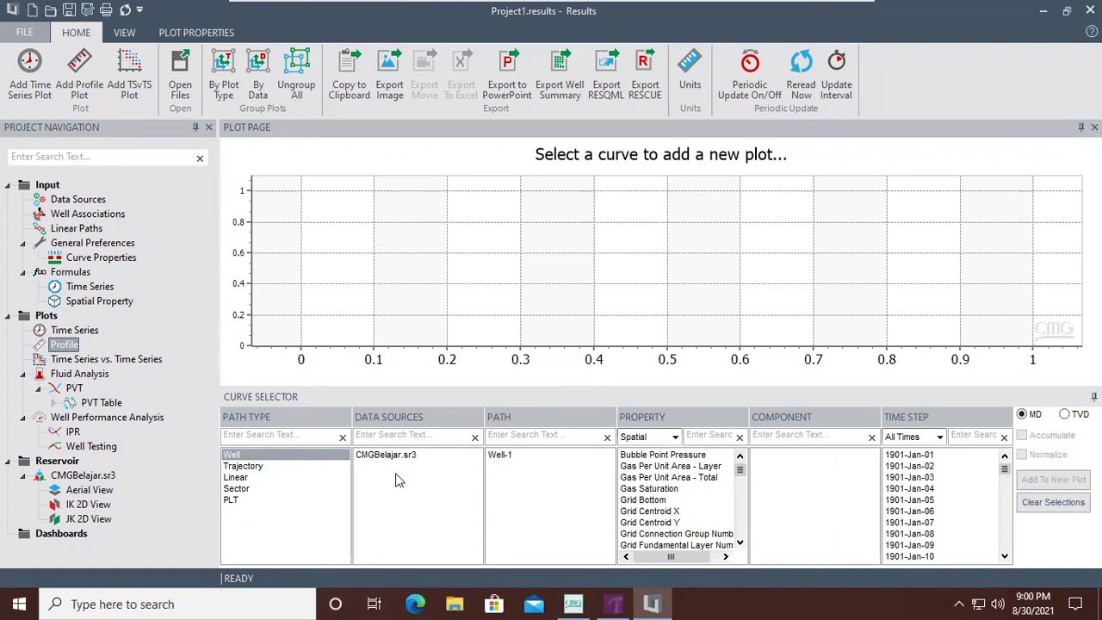
{"action": "left_click", "coordinate": [506, 459]}
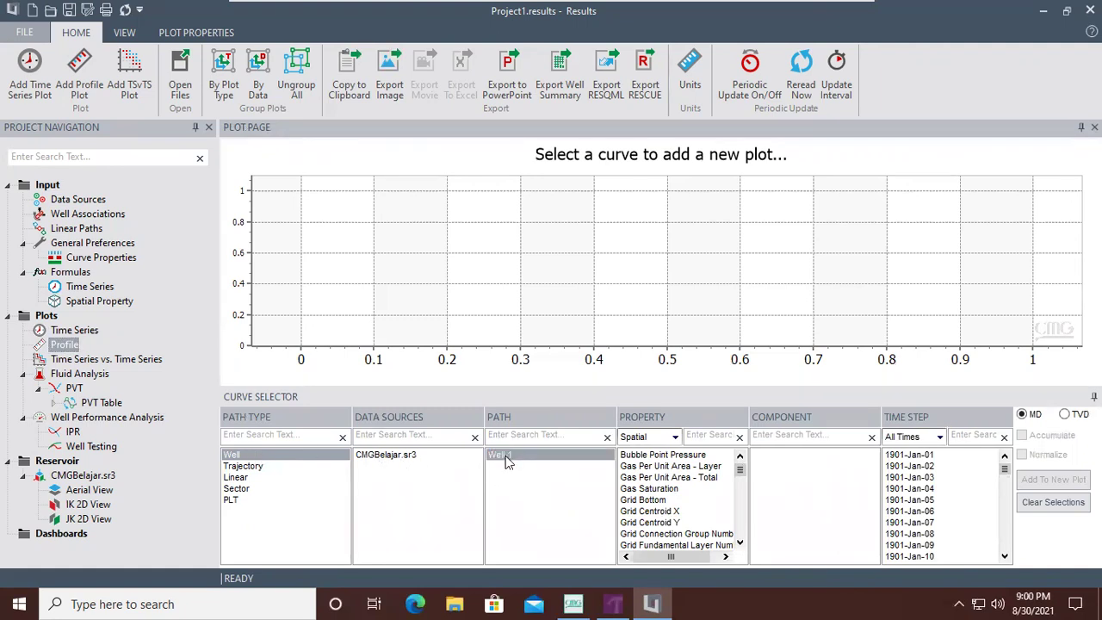
{"action": "left_click", "coordinate": [677, 439]}
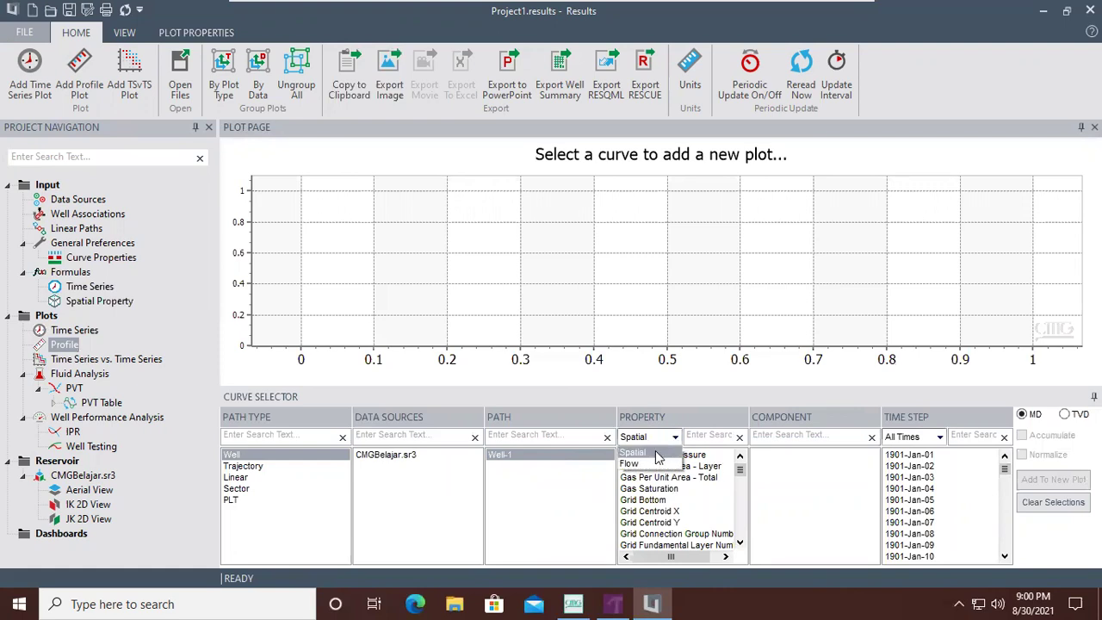
{"action": "left_click", "coordinate": [659, 454]}
Look through the spatial profile properties for Well-1, including Porosity, Pressure, Oil Saturation and Net to Gross Ratio
{"action": "left_click_drag", "start_coordinate": [739, 471], "coordinate": [739, 528]}
{"action": "left_click", "coordinate": [648, 488]}
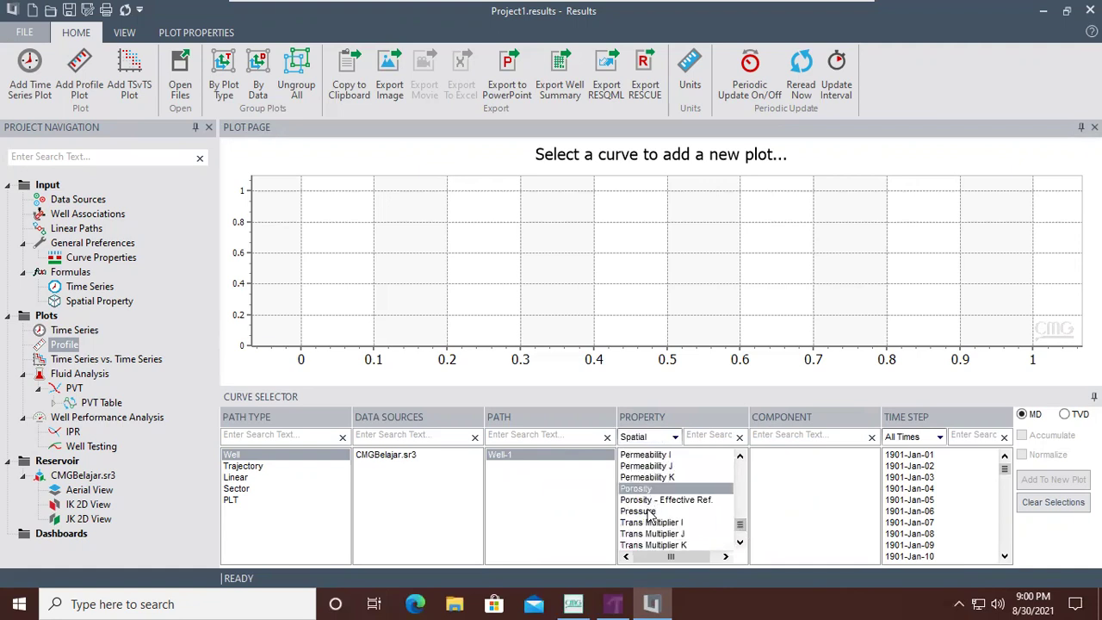
{"action": "left_click", "coordinate": [648, 512]}
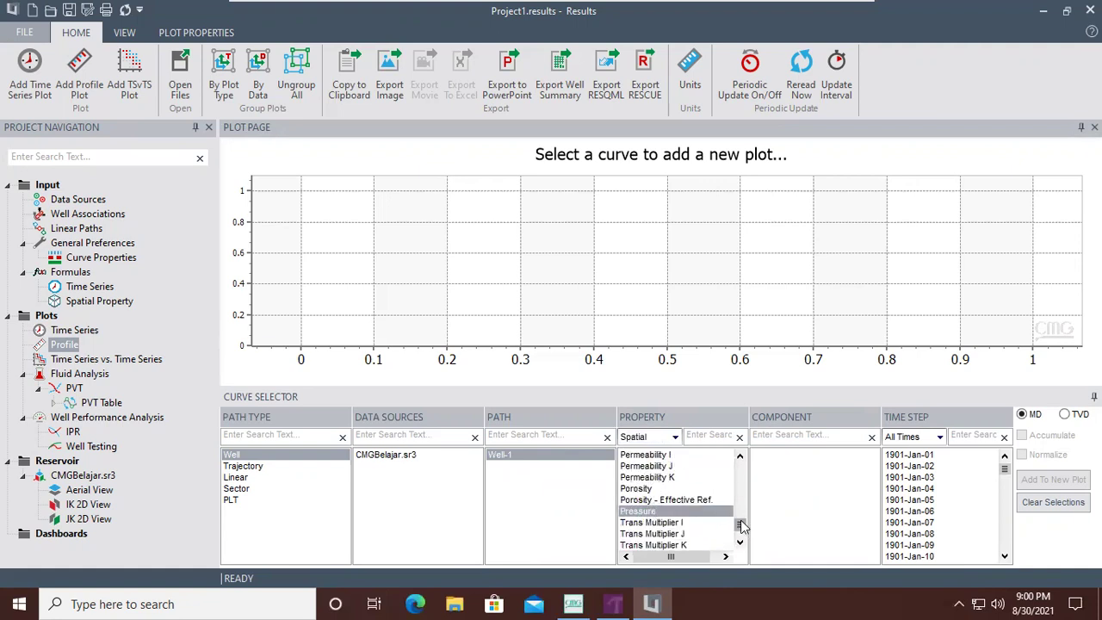
{"action": "left_click_drag", "start_coordinate": [742, 527], "coordinate": [740, 517]}
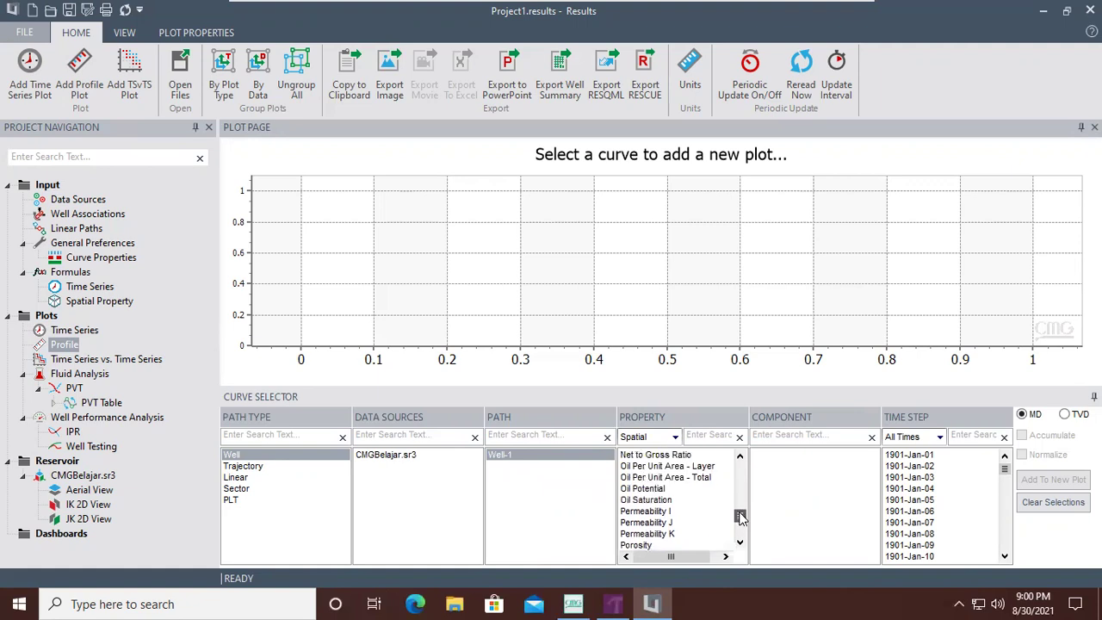
{"action": "left_click", "coordinate": [673, 501]}
{"action": "left_click", "coordinate": [677, 454]}
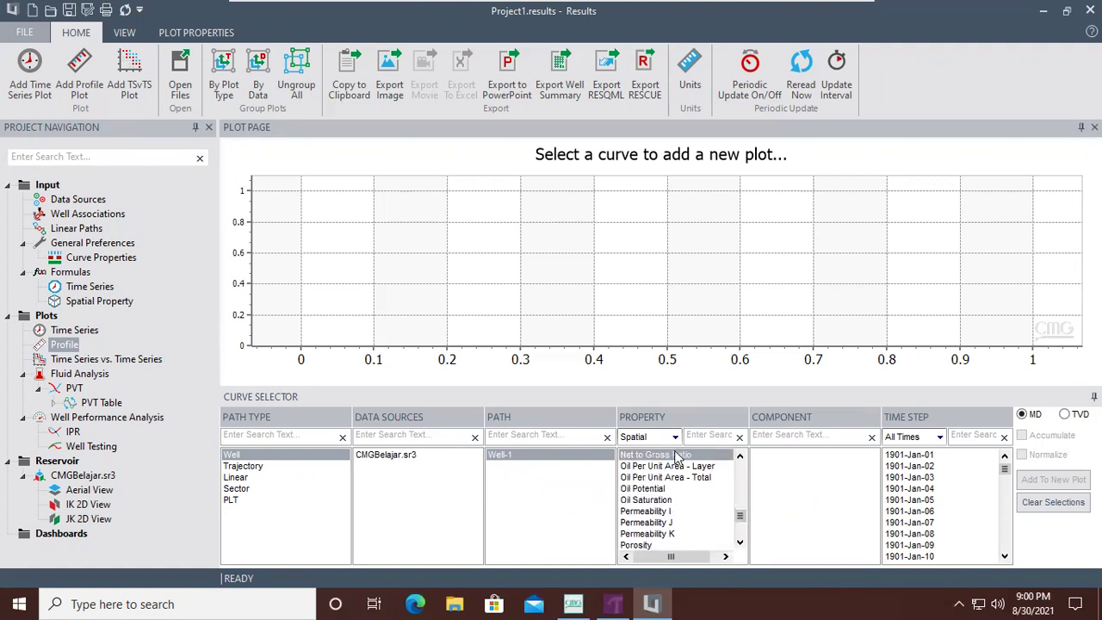
Switch the profile property type to Flow and select the Status property for Well-1
{"action": "left_click", "coordinate": [674, 437]}
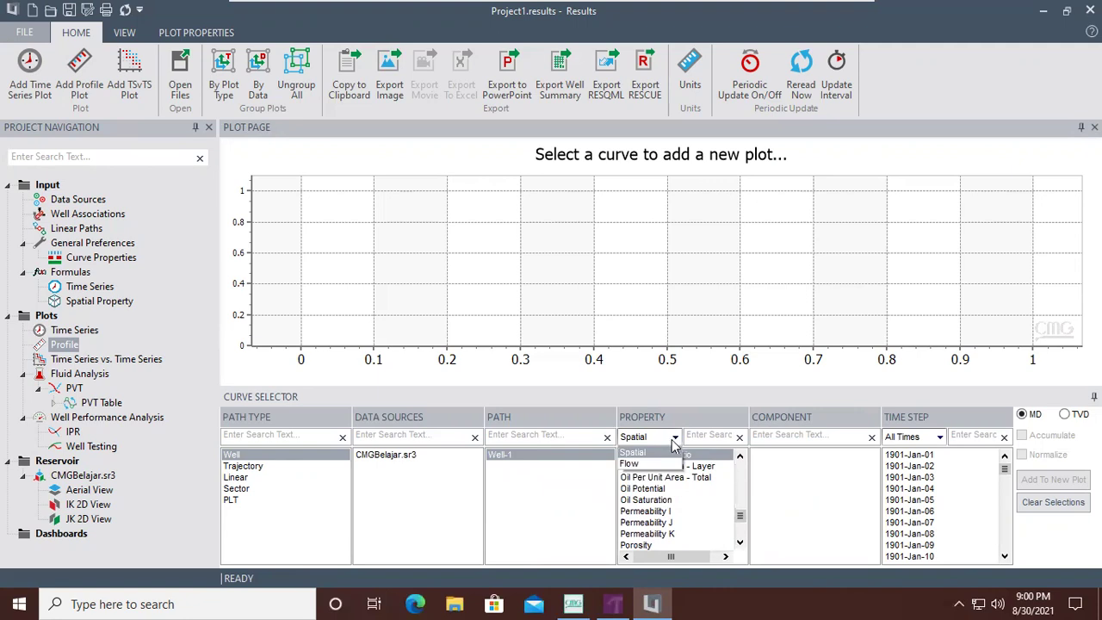
{"action": "left_click", "coordinate": [648, 465]}
{"action": "left_click", "coordinate": [658, 456]}
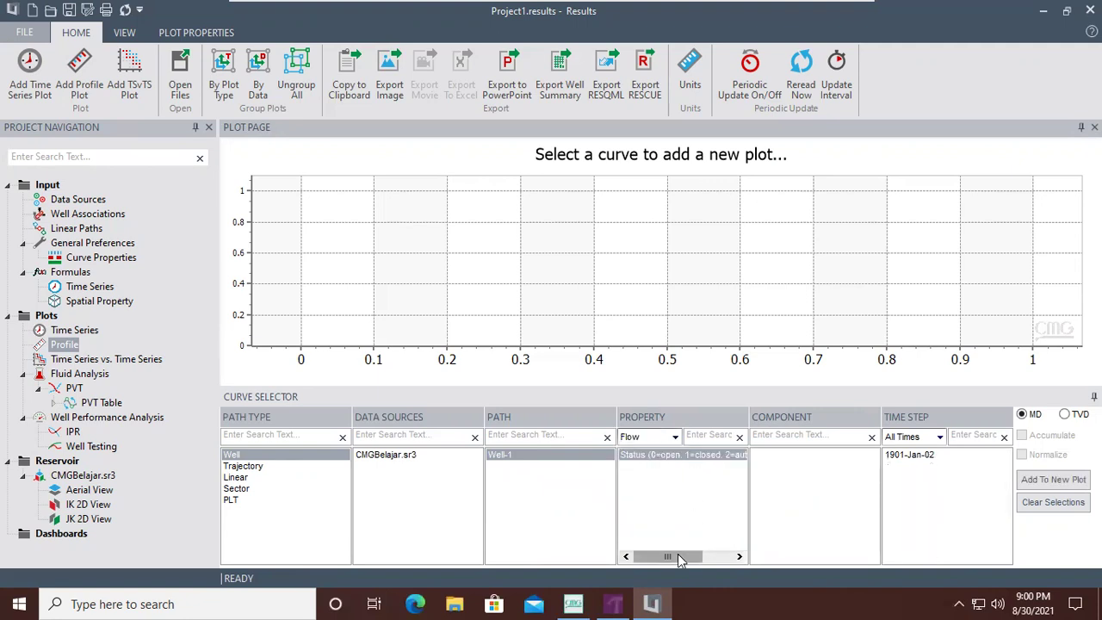
Deselect the Status property on the Profile page and open the Time Series vs. Time Series plot page
{"action": "mouse_move", "coordinate": [678, 557]}
{"action": "left_mouse_down"}
{"action": "mouse_move", "coordinate": [717, 554]}
{"action": "mouse_move", "coordinate": [656, 557]}
{"action": "left_mouse_up"}
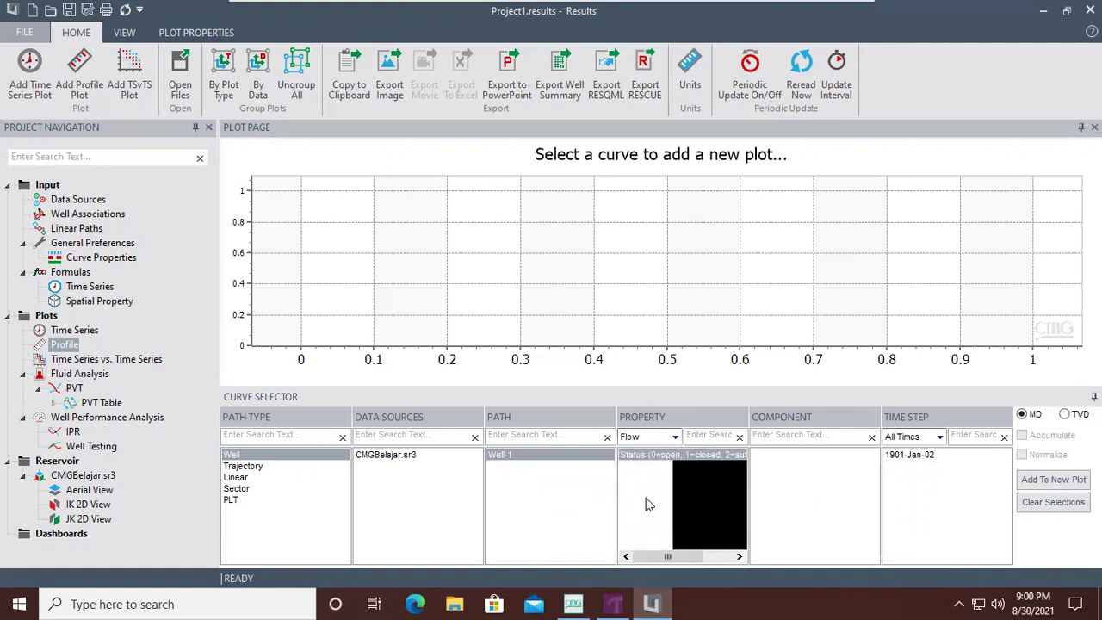
{"action": "left_click", "coordinate": [642, 503]}
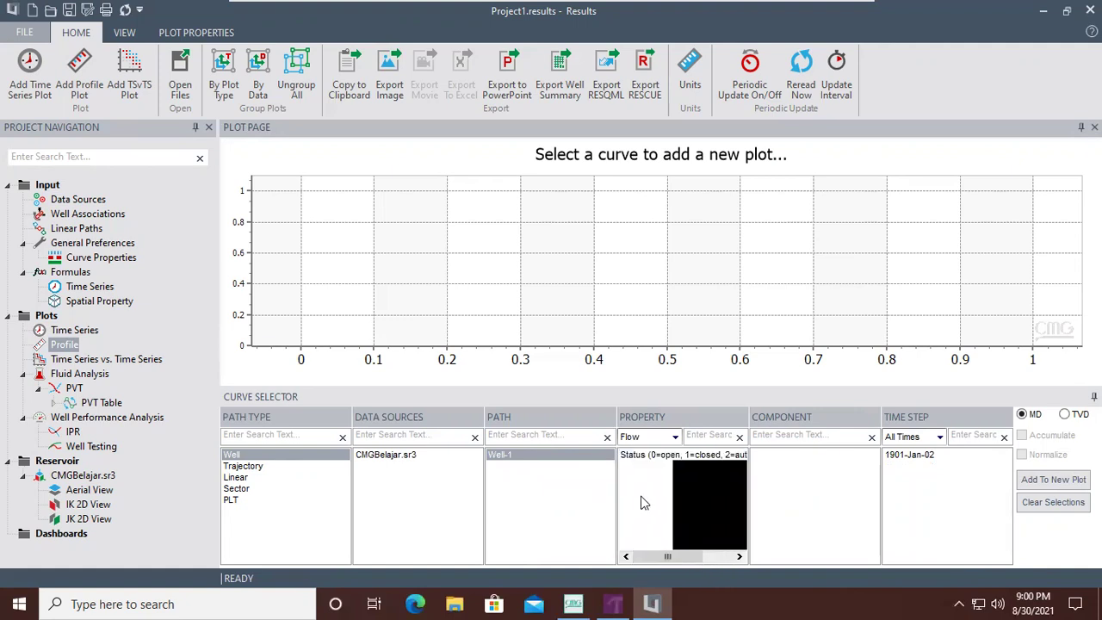
{"action": "left_click", "coordinate": [116, 360]}
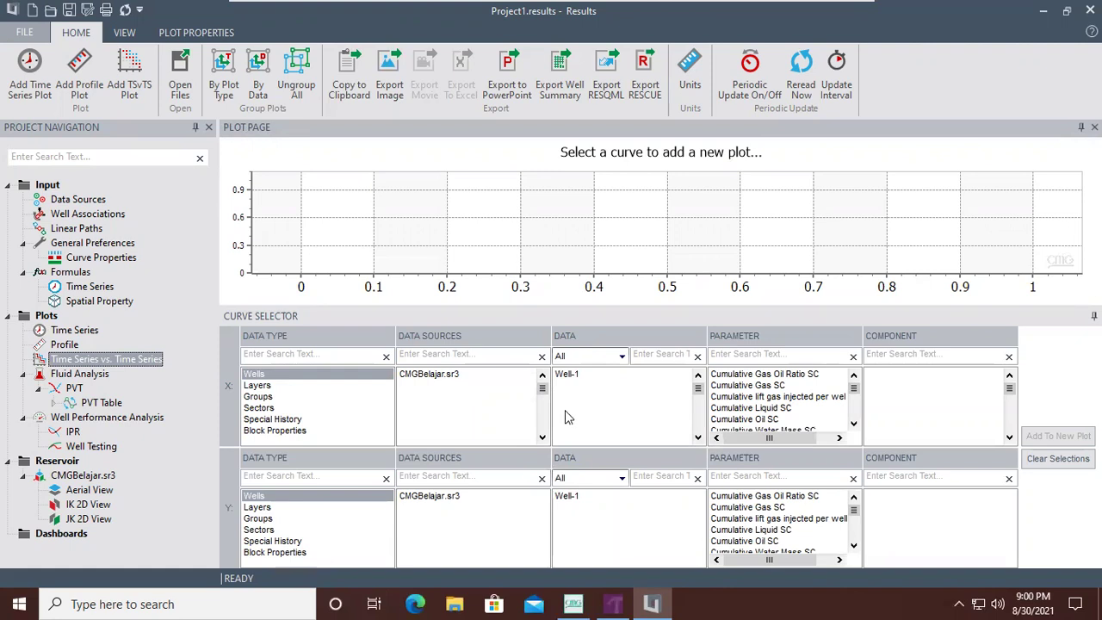
Look through the Fluid Analysis and PVT pages and display the PVT Table plot
{"action": "left_click", "coordinate": [78, 376]}
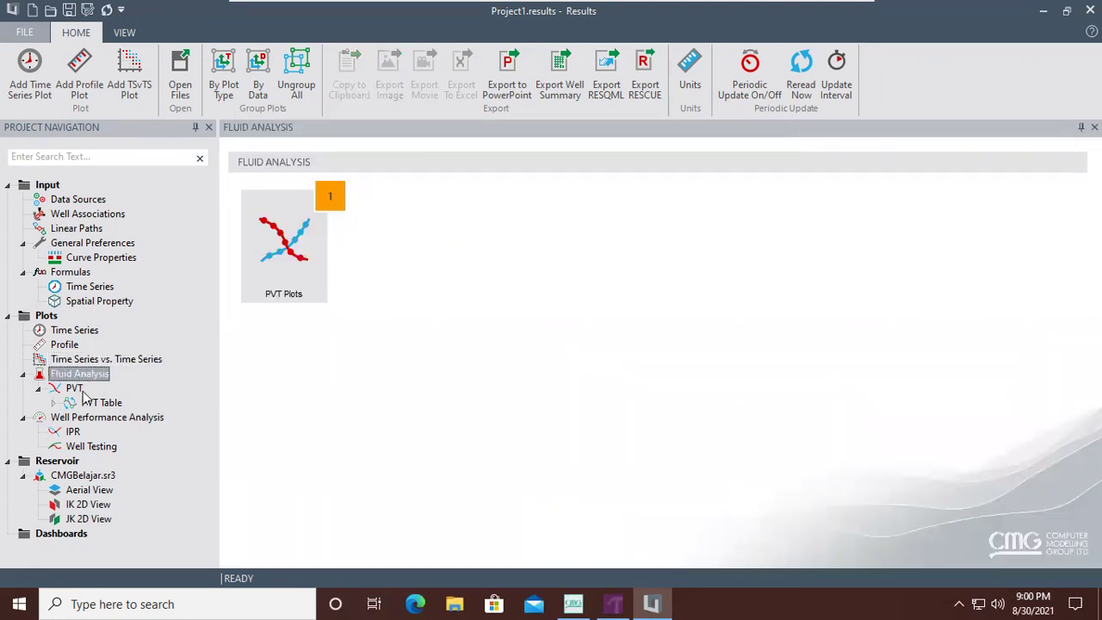
{"action": "left_click", "coordinate": [75, 389]}
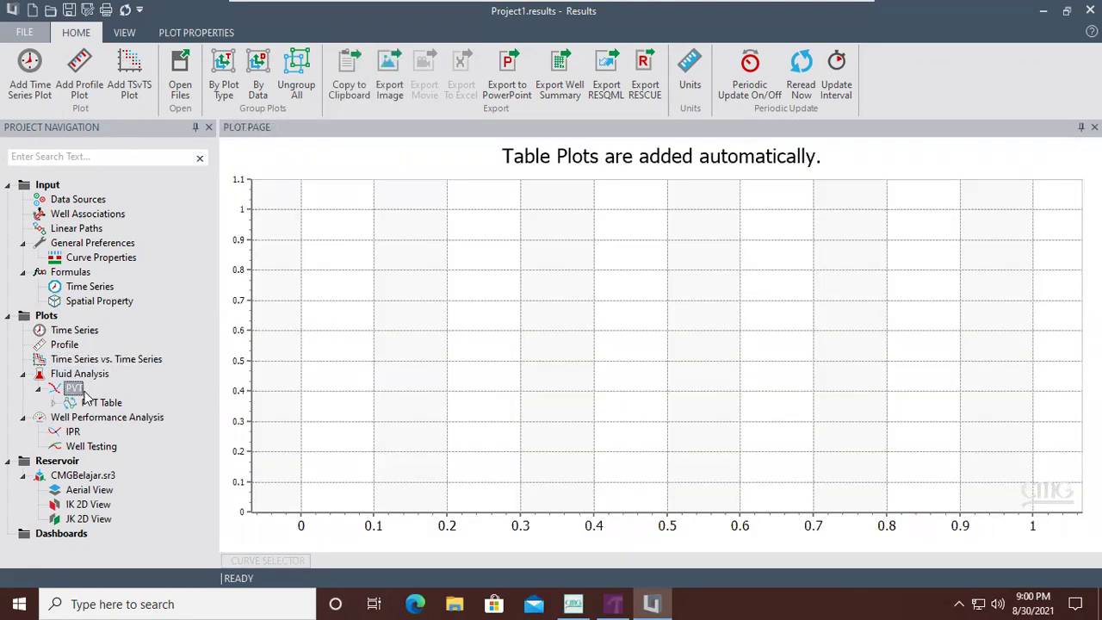
{"action": "left_click", "coordinate": [95, 402]}
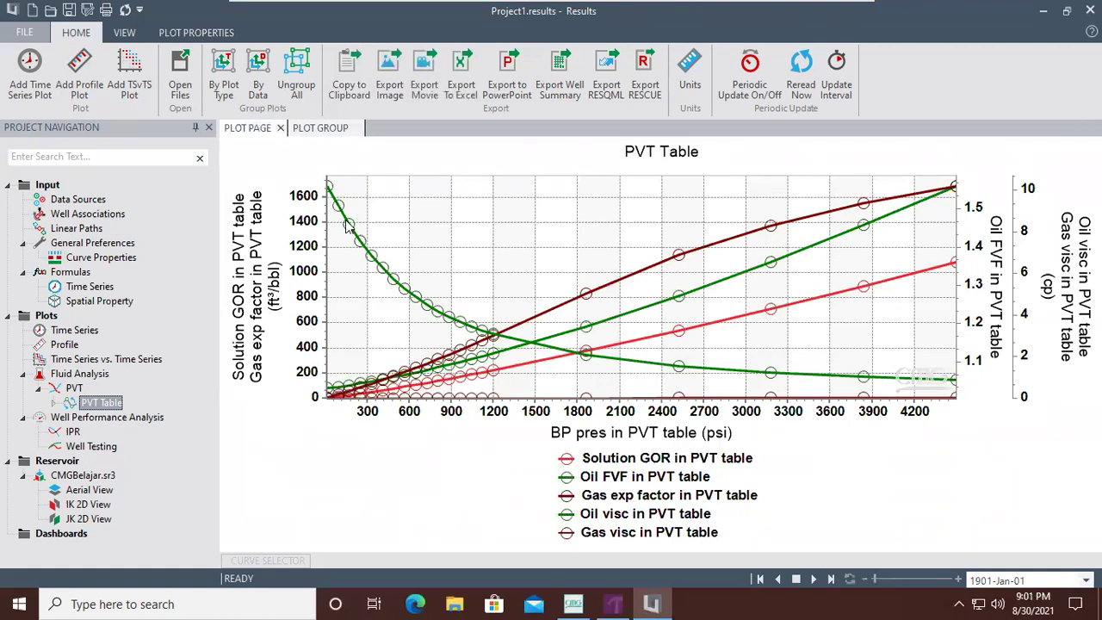
Look through the Well Performance Analysis pages, including IPR and Well Testing
{"action": "left_click", "coordinate": [98, 418]}
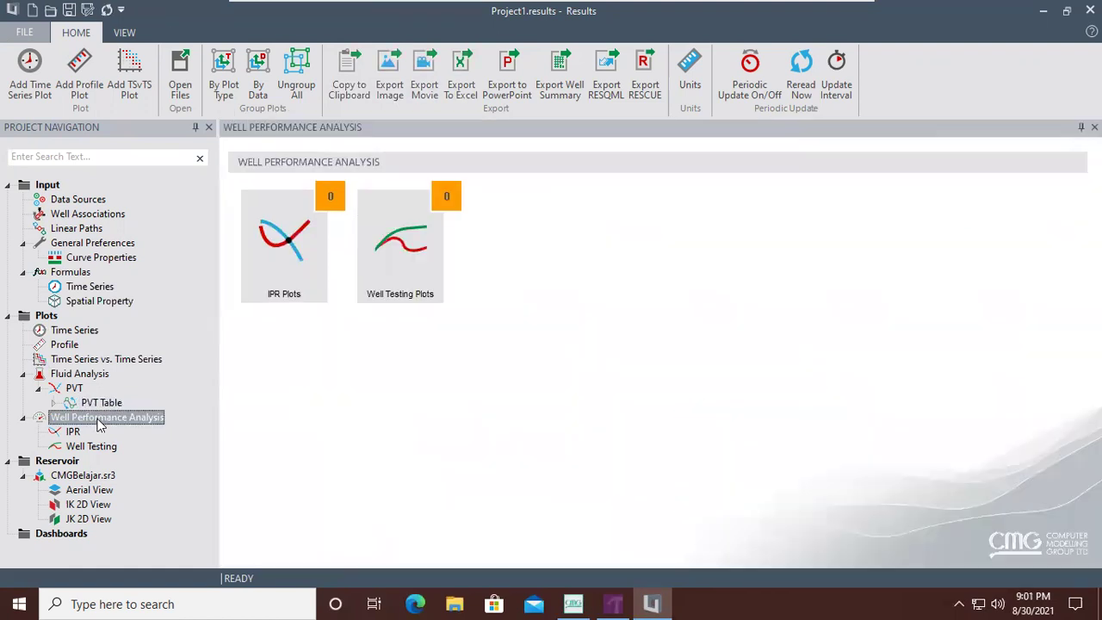
{"action": "left_click", "coordinate": [75, 433]}
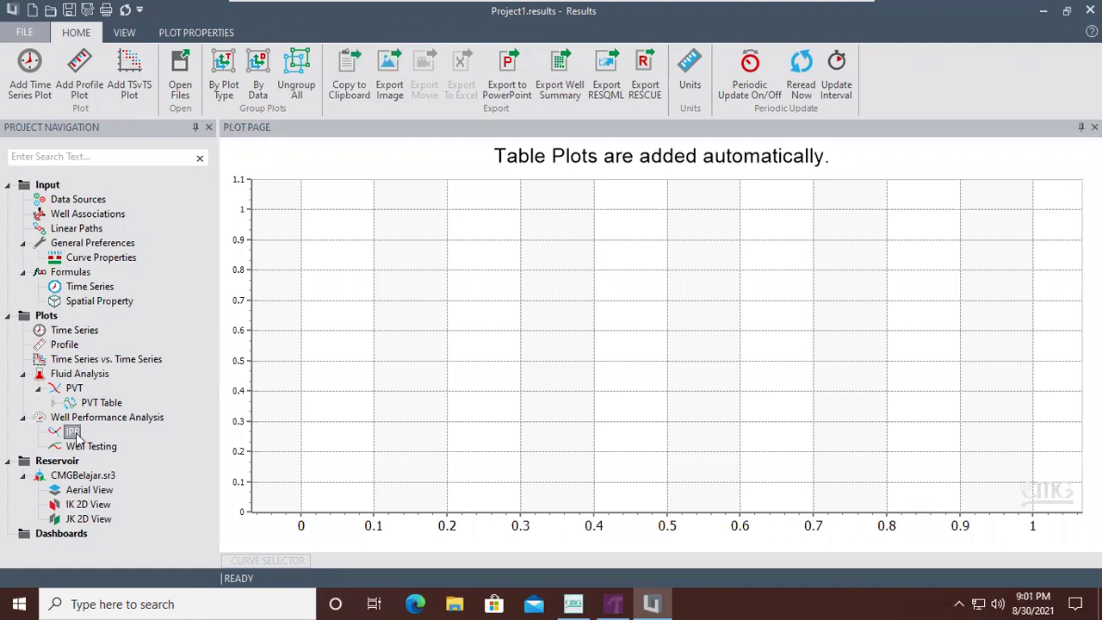
{"action": "left_click", "coordinate": [90, 447]}
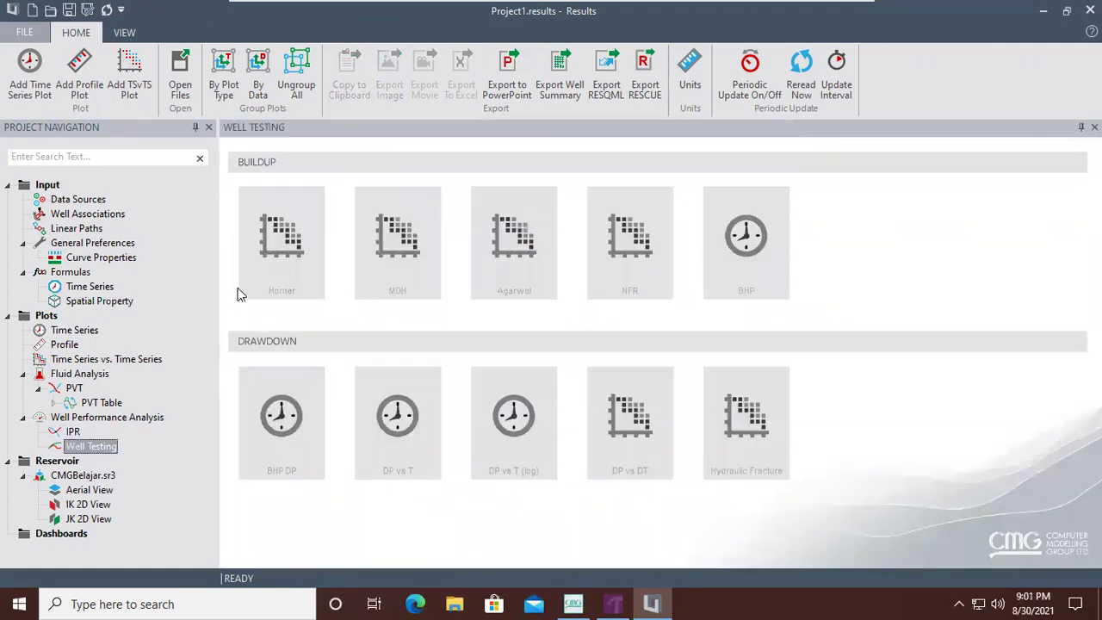
Open the Reservoir section and show the CMGBelajar.sr3 grid in Aerial View
{"action": "left_click", "coordinate": [57, 461]}
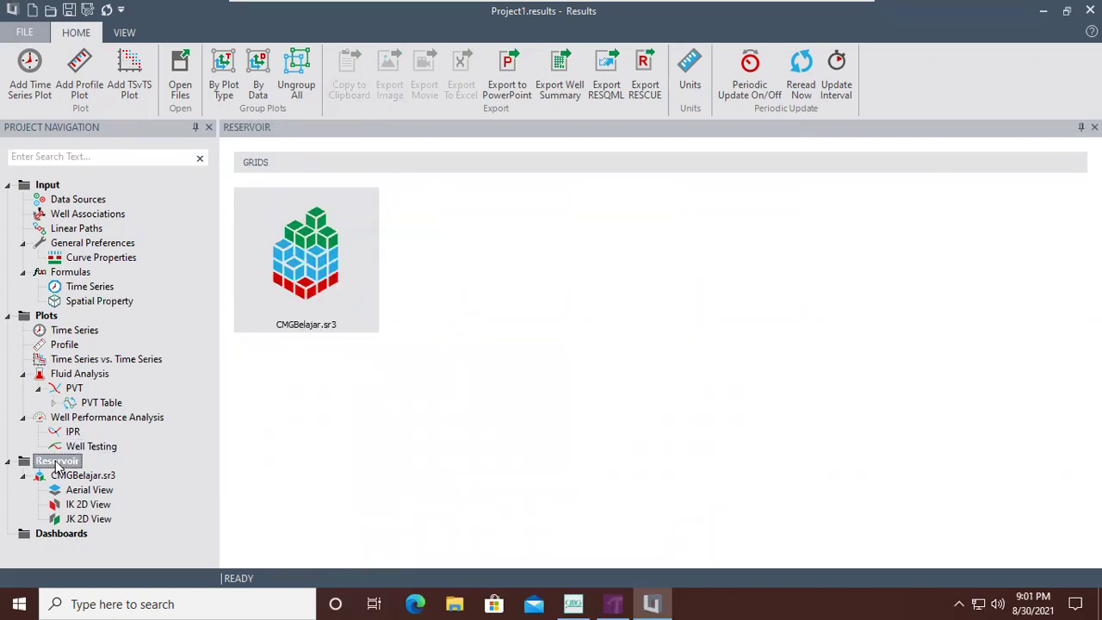
{"action": "left_click", "coordinate": [86, 477]}
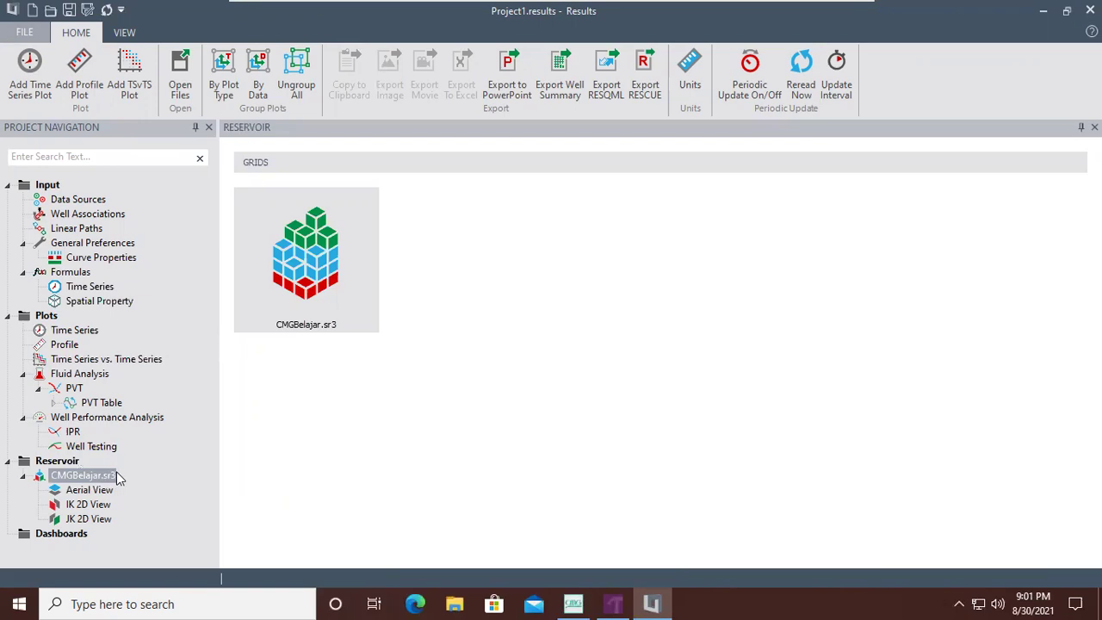
{"action": "left_click", "coordinate": [102, 491]}
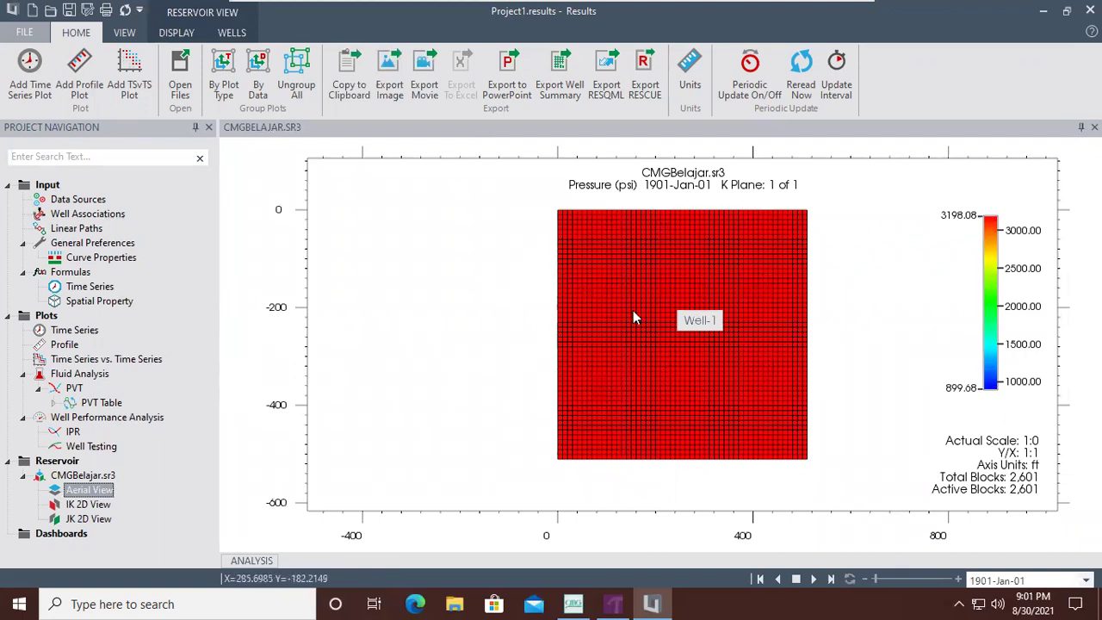
Examine the reservoir's pressure cross-sections in the IK 2D View and the JK 2D View
{"action": "left_click", "coordinate": [75, 505]}
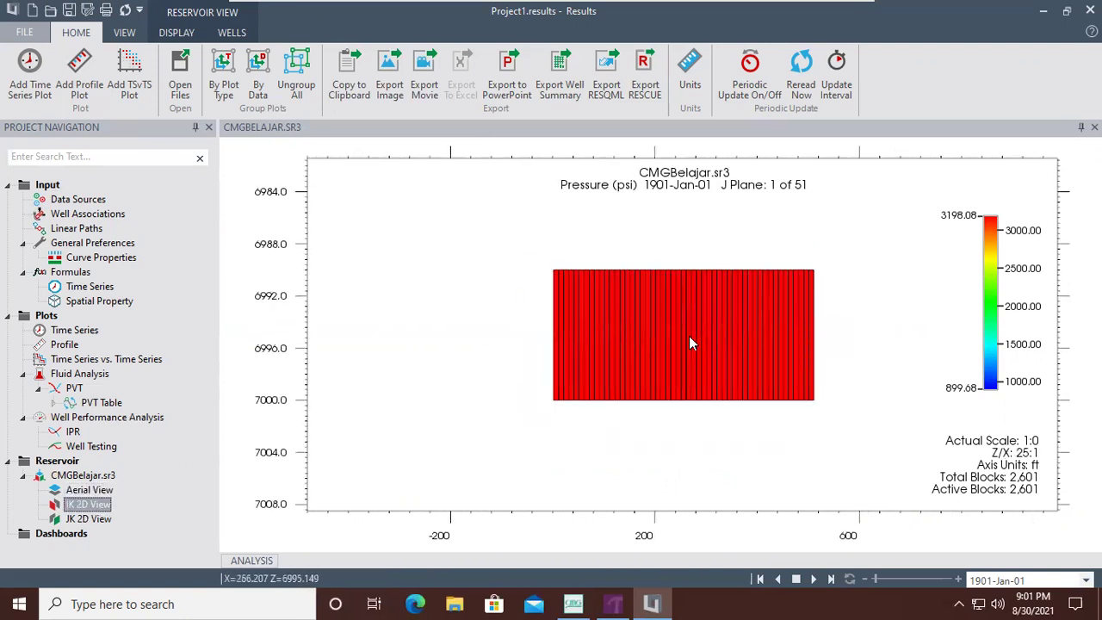
{"action": "scroll", "coordinate": [689, 343], "scroll_direction": "up", "scroll_amount": 5}
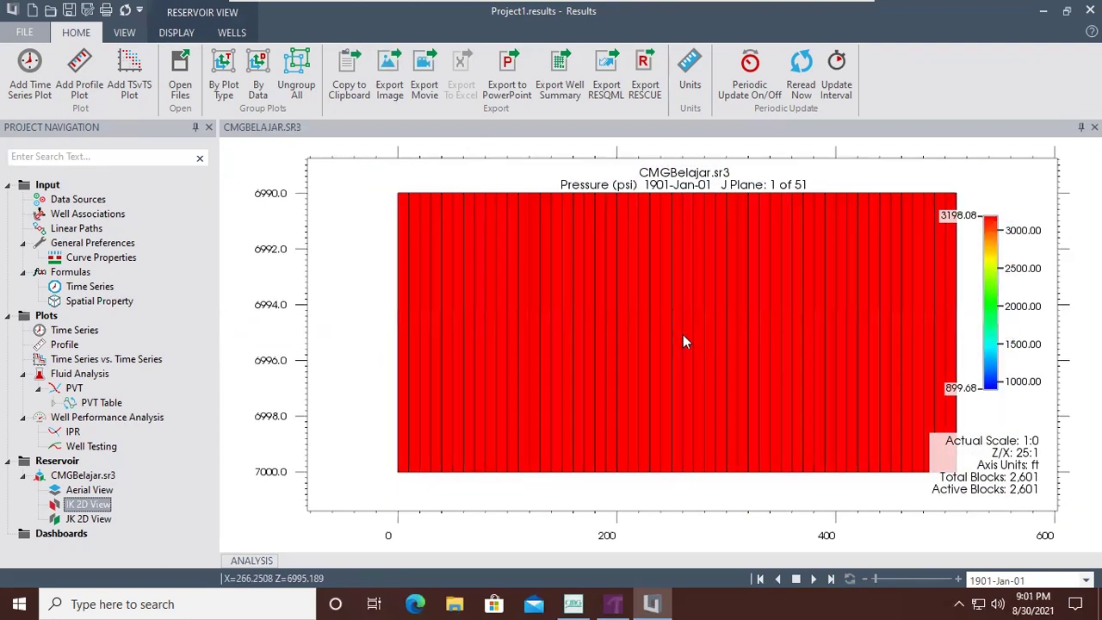
{"action": "scroll", "coordinate": [686, 342], "scroll_direction": "down", "scroll_amount": 2}
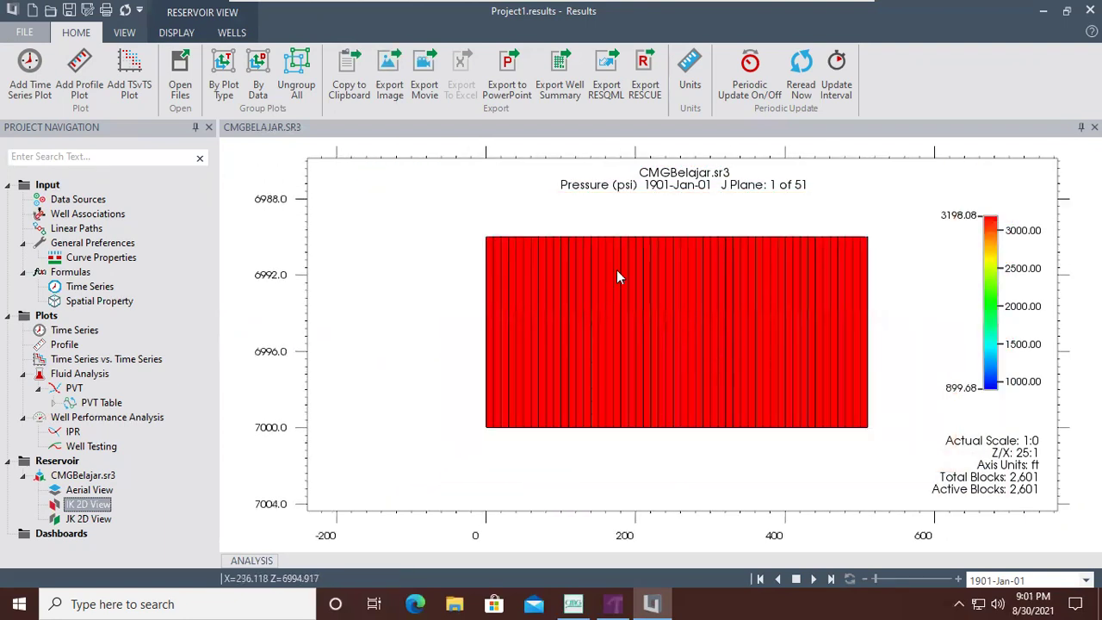
{"action": "left_click", "coordinate": [86, 519]}
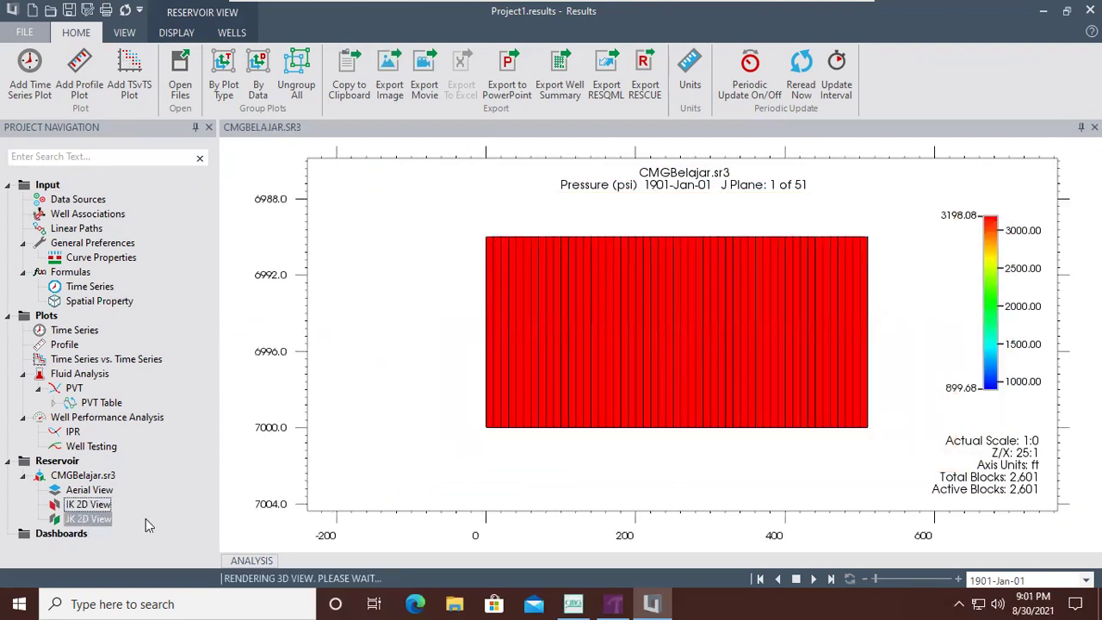
{"action": "scroll", "coordinate": [720, 371], "scroll_direction": "down", "scroll_amount": 2}
{"action": "scroll", "coordinate": [719, 367], "scroll_direction": "up", "scroll_amount": 2}
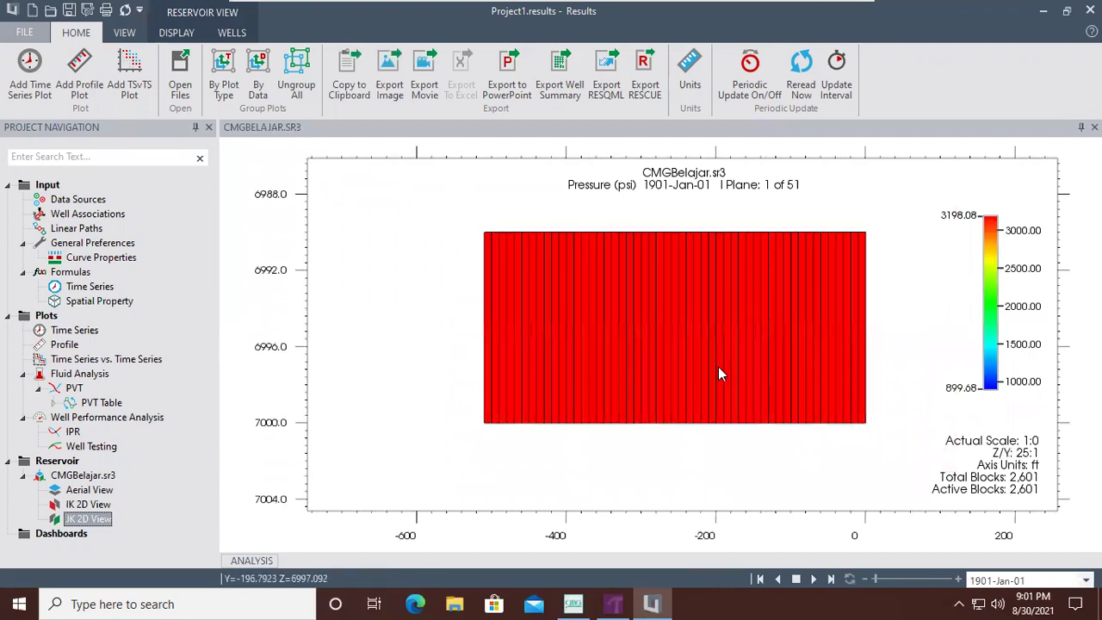
Return to the Aerial View and look through the available commands, ending with the reservoir display options
{"action": "left_click", "coordinate": [104, 493]}
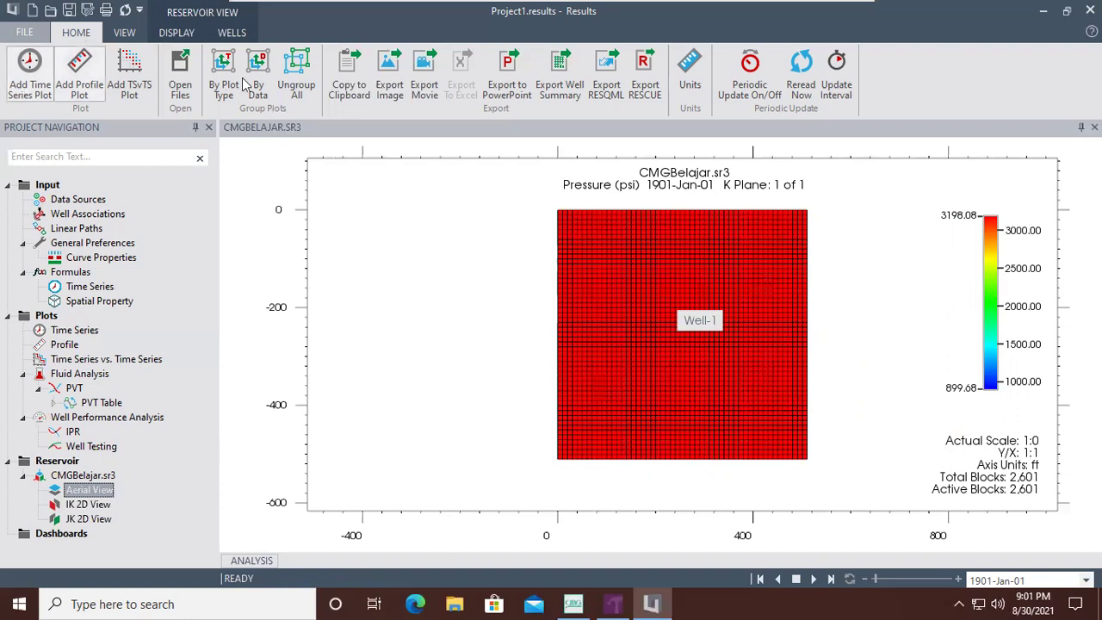
{"action": "left_click", "coordinate": [39, 103]}
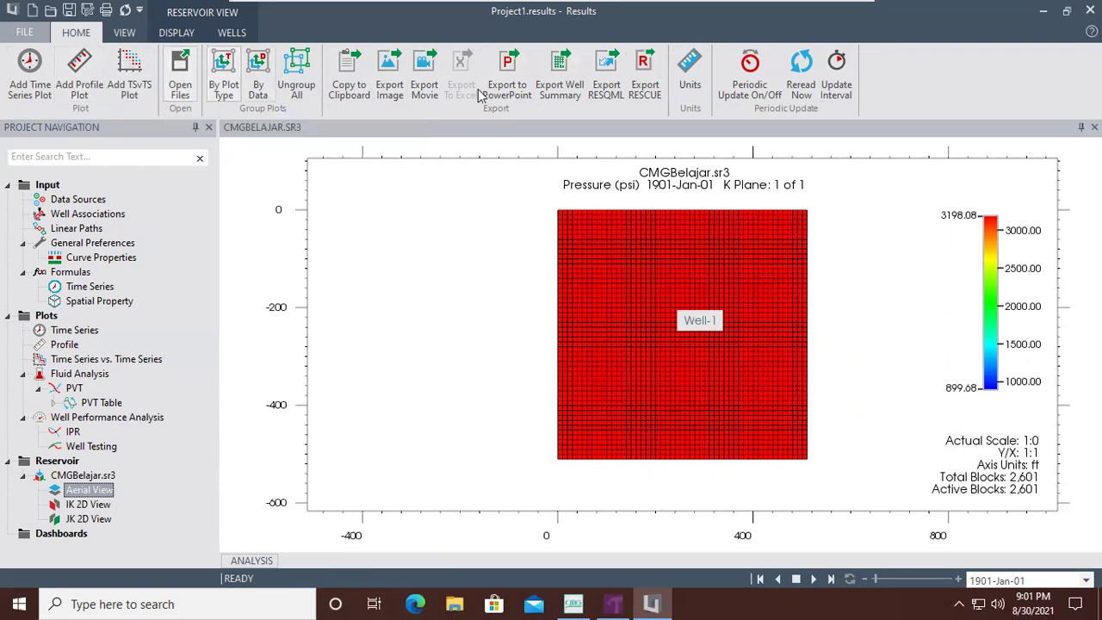
{"action": "left_click", "coordinate": [125, 34]}
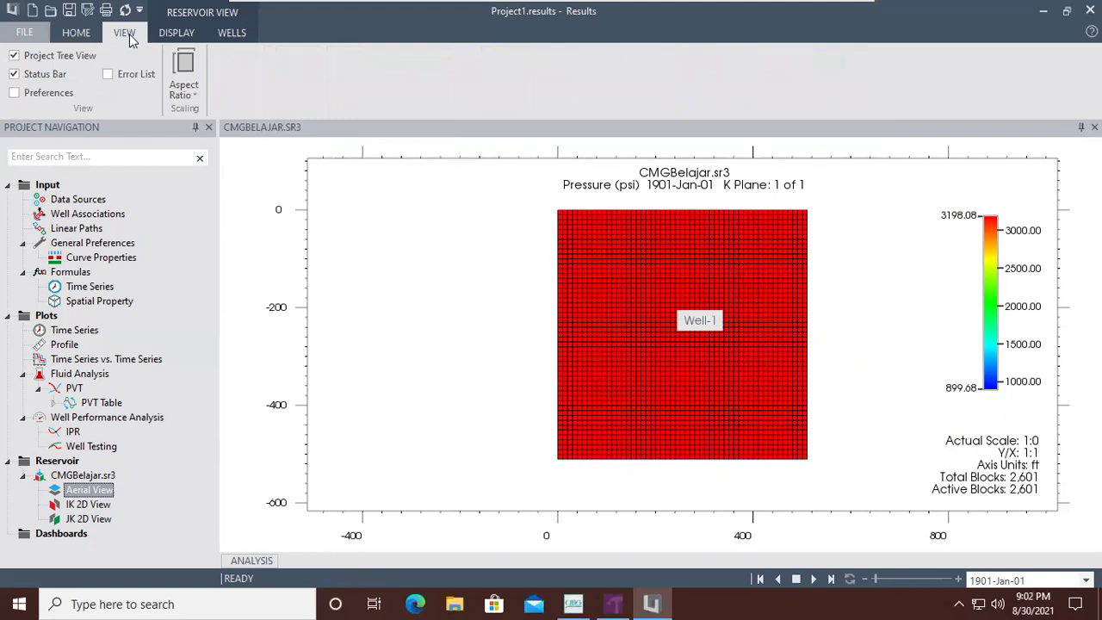
{"action": "left_click", "coordinate": [177, 34]}
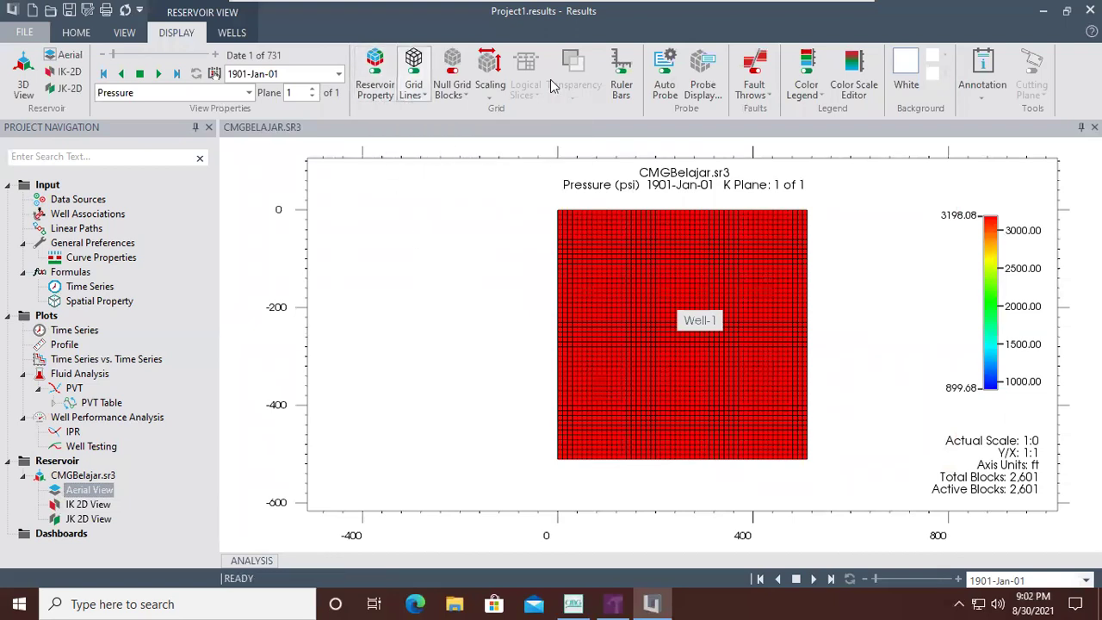
Hide the color legend in the Aerial View and show it again
{"action": "left_click", "coordinate": [817, 97]}
{"action": "left_click", "coordinate": [818, 109]}
{"action": "left_click", "coordinate": [803, 99]}
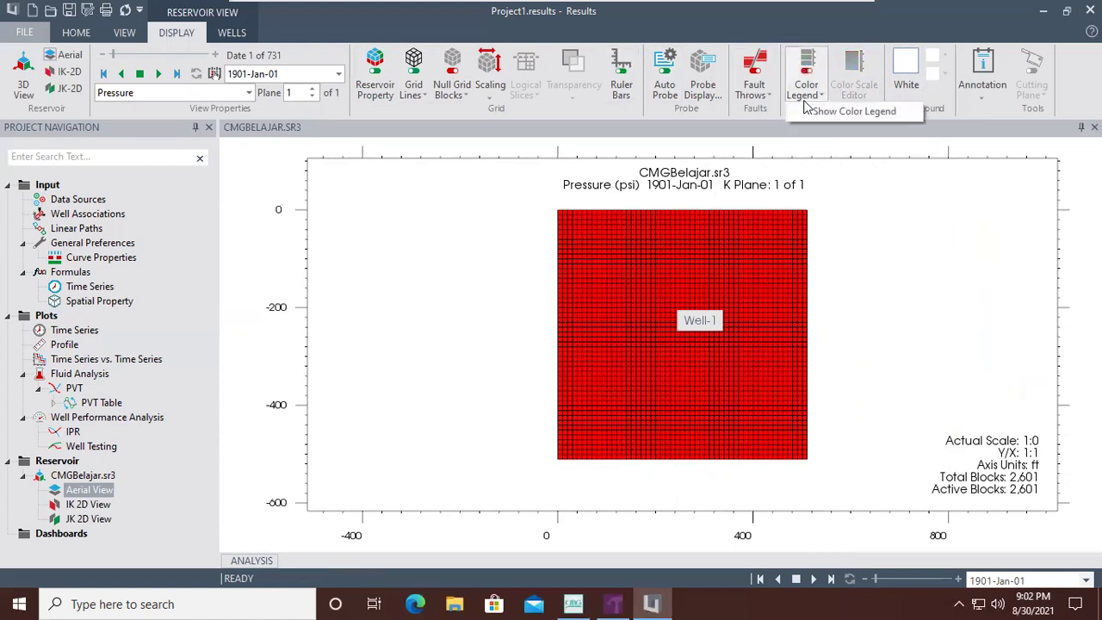
{"action": "left_click", "coordinate": [814, 111]}
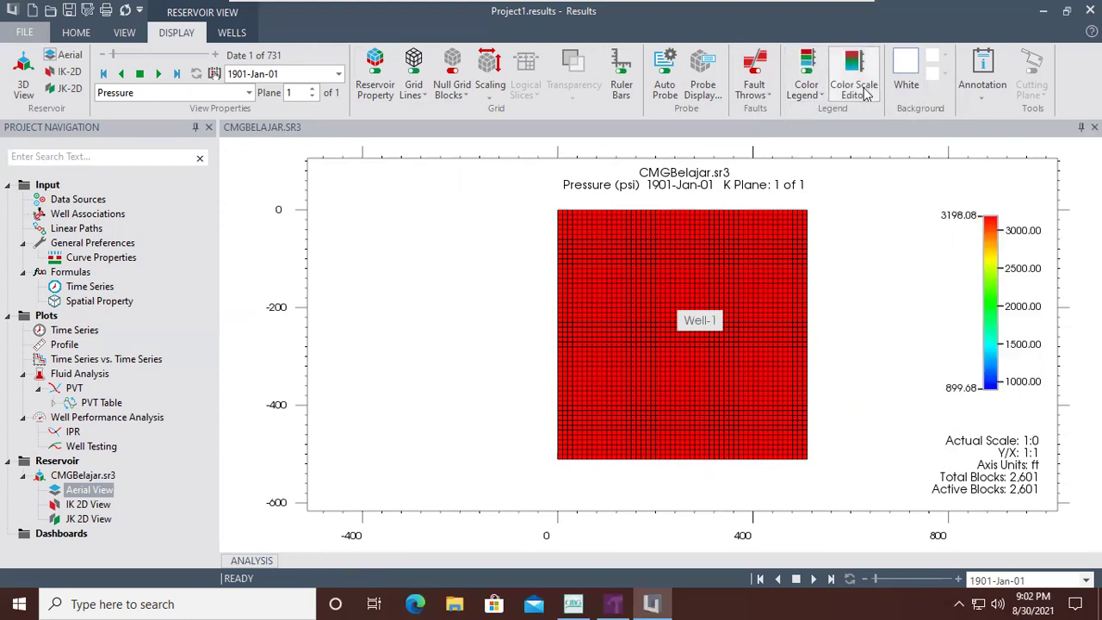
Review the Color Scale Editor settings for Pressure without changing them, and look at the Annotation options
{"action": "left_click", "coordinate": [868, 93]}
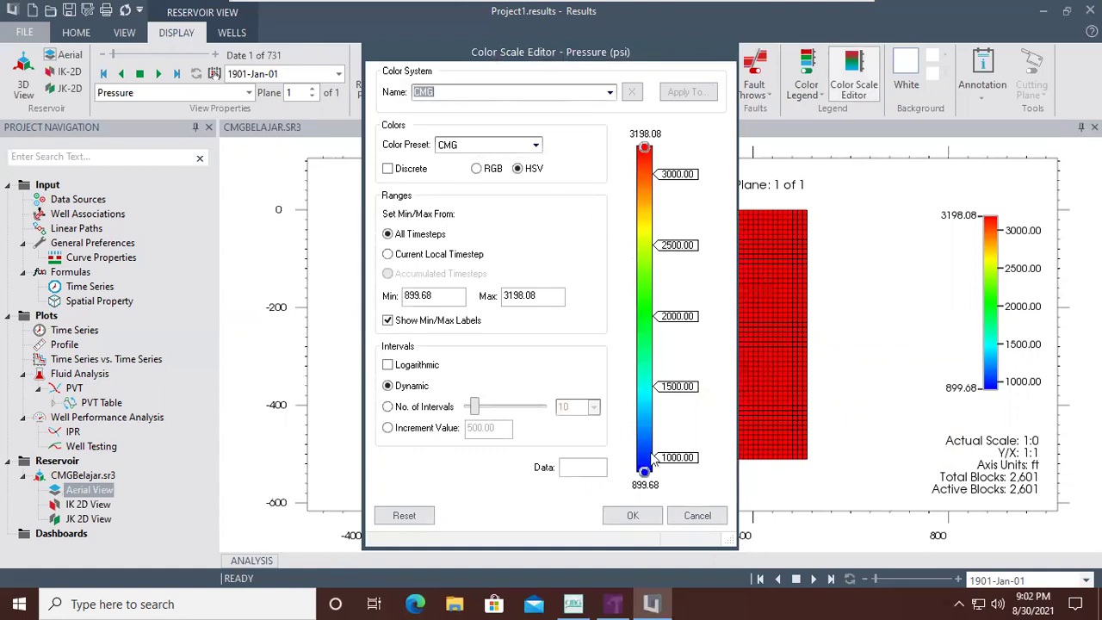
{"action": "left_click", "coordinate": [696, 515]}
{"action": "left_click", "coordinate": [978, 94]}
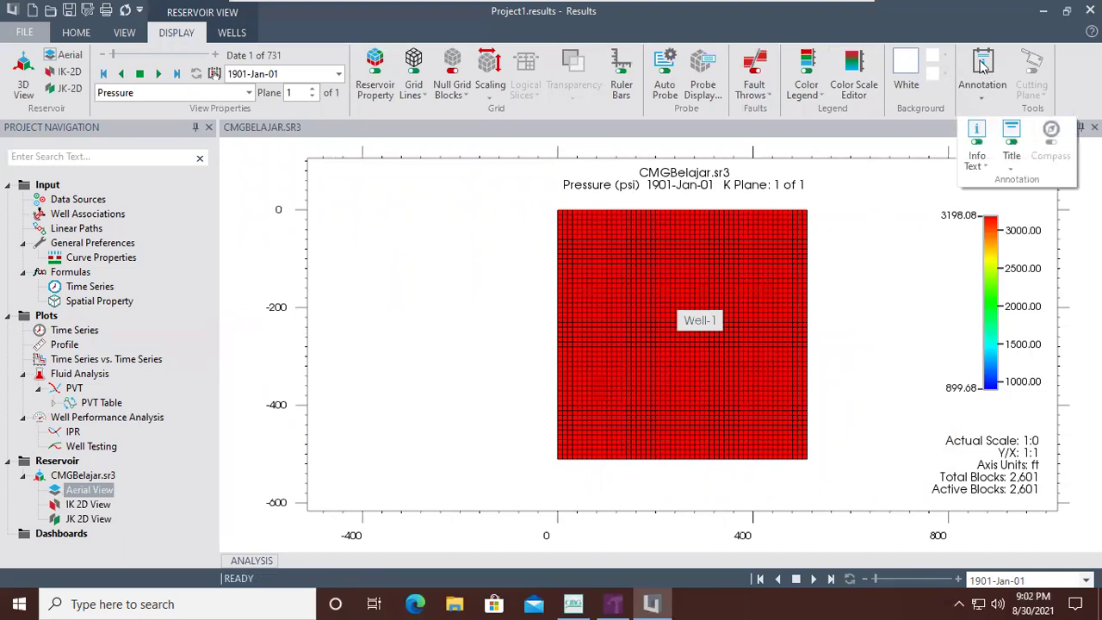
{"action": "left_click", "coordinate": [655, 241]}
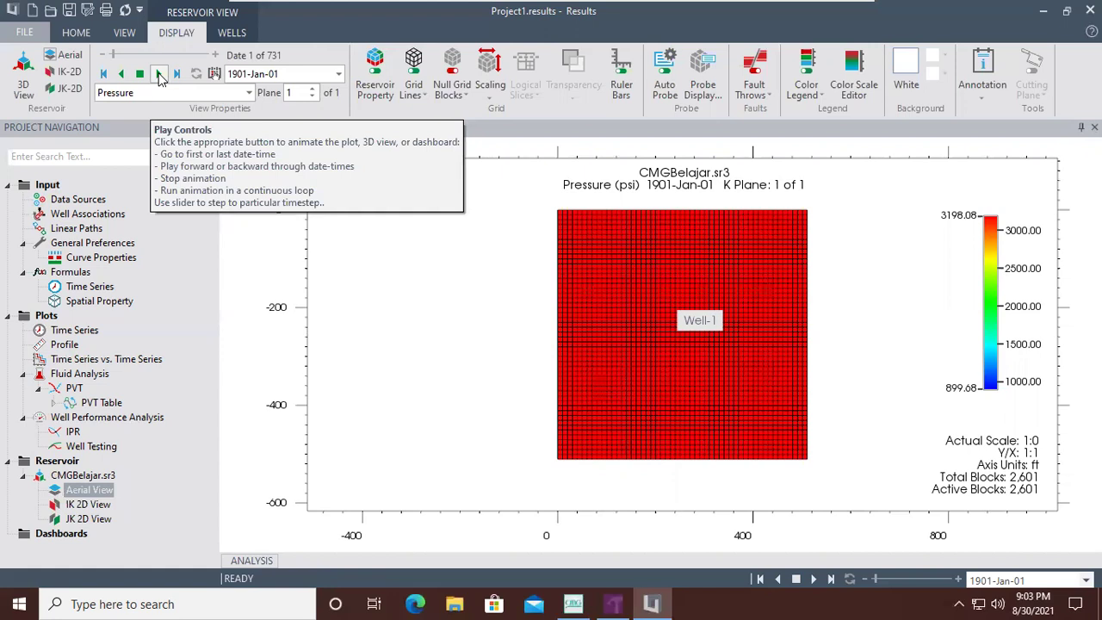
Keep Pressure as the displayed property and play the animation forward through the dates, examining the grid around Well-1
{"action": "left_click", "coordinate": [248, 92]}
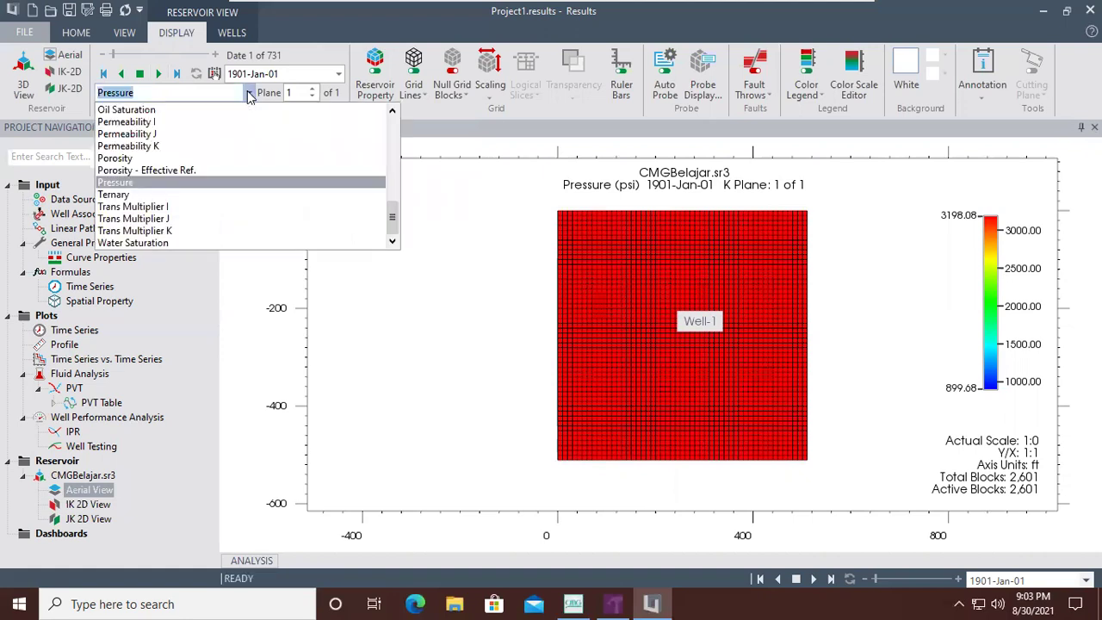
{"action": "left_click", "coordinate": [121, 183]}
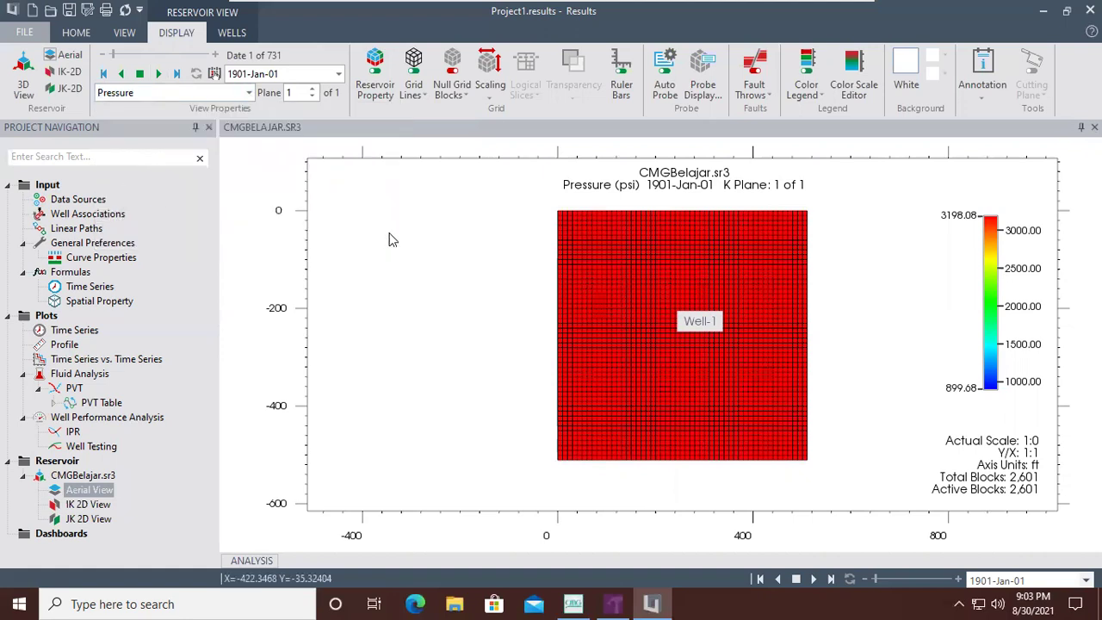
{"action": "left_click", "coordinate": [158, 75]}
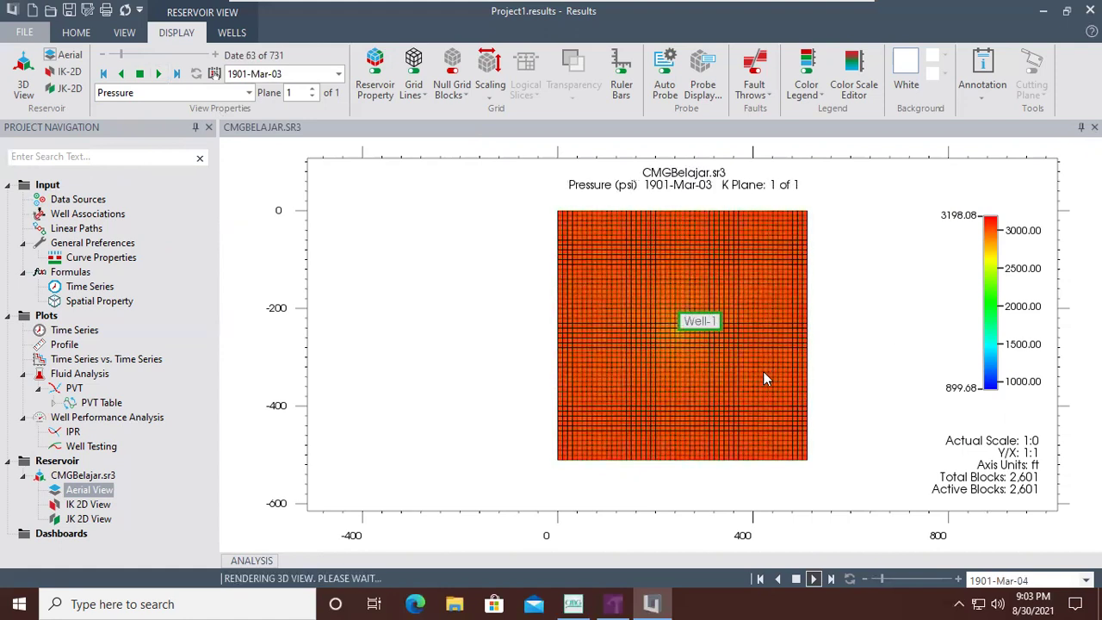
{"action": "mouse_move", "coordinate": [763, 374]}
{"action": "scroll", "coordinate": [763, 371], "scroll_direction": "up", "scroll_amount": 3}
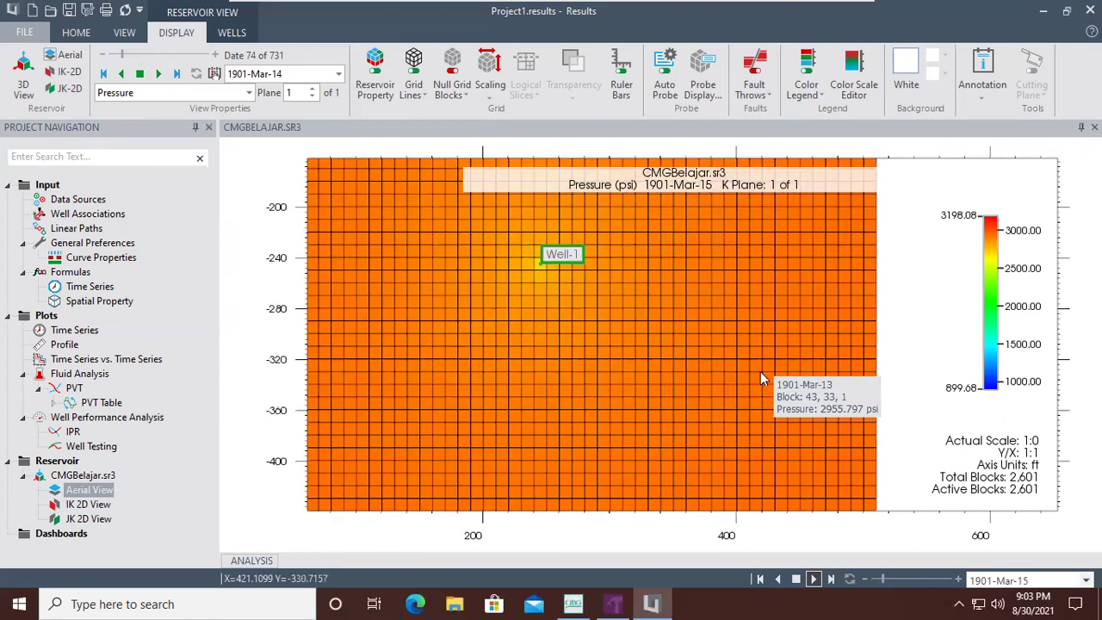
{"action": "scroll", "coordinate": [598, 302], "scroll_direction": "down", "scroll_amount": 2}
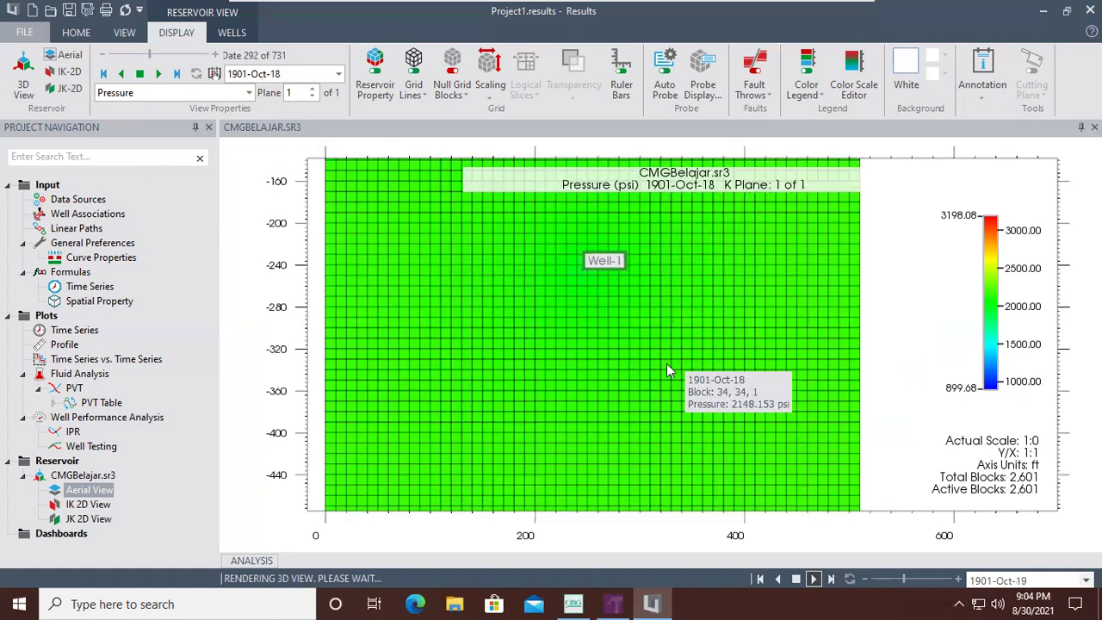
{"action": "scroll", "coordinate": [587, 320], "scroll_direction": "down", "scroll_amount": 1}
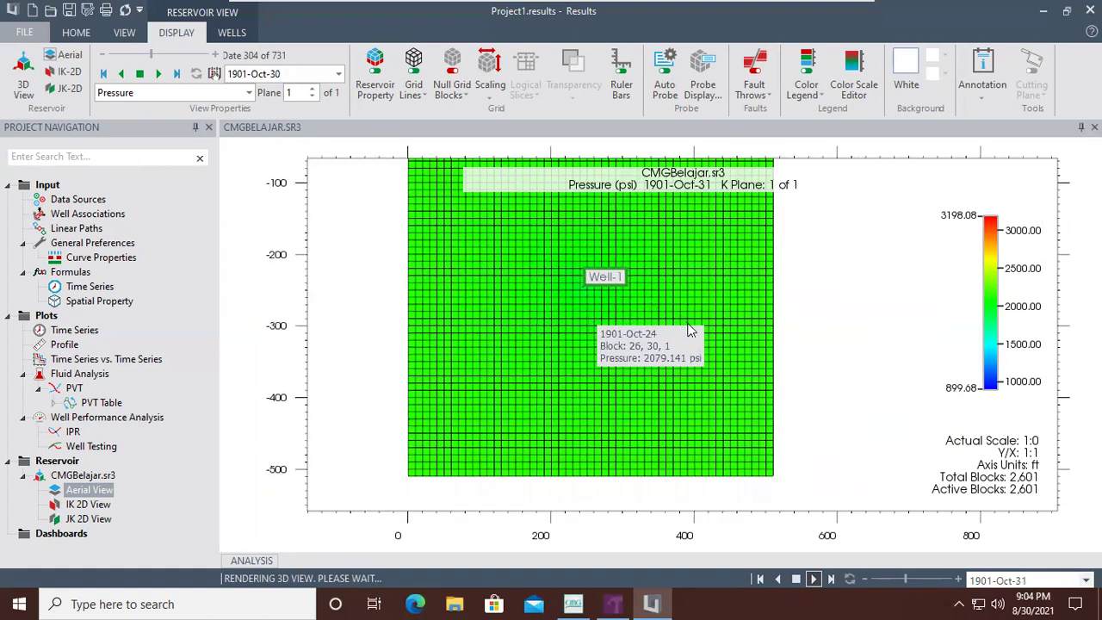
Pan the grid slightly in the Aerial View and stop the pressure animation at 1902-Feb-02
{"action": "right_click", "coordinate": [824, 262]}
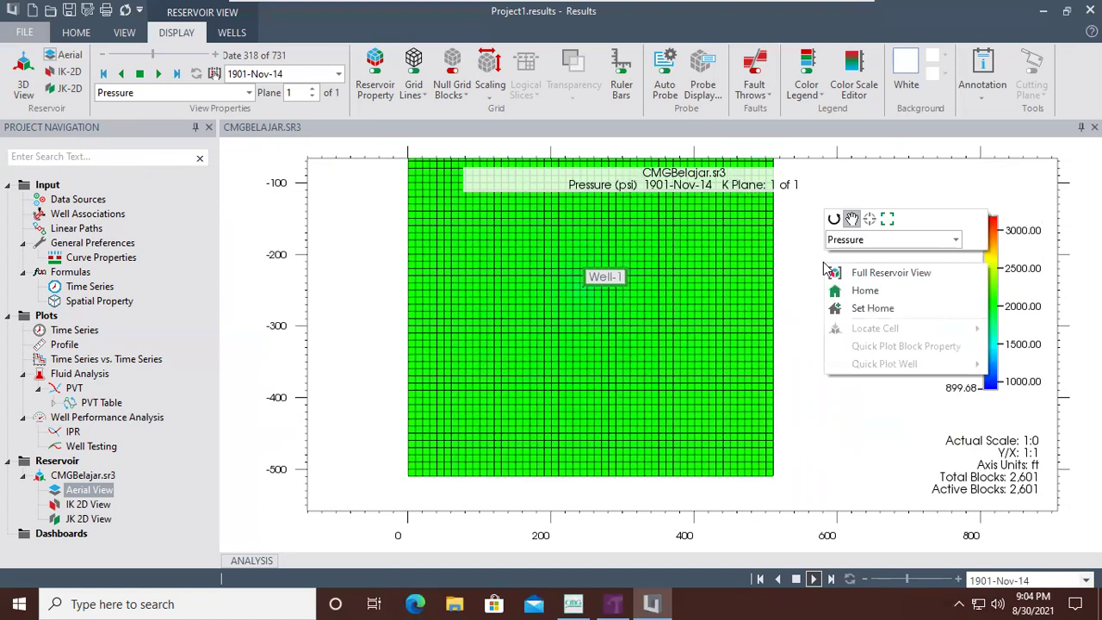
{"action": "left_click", "coordinate": [852, 221]}
{"action": "left_click_drag", "start_coordinate": [694, 246], "coordinate": [719, 258]}
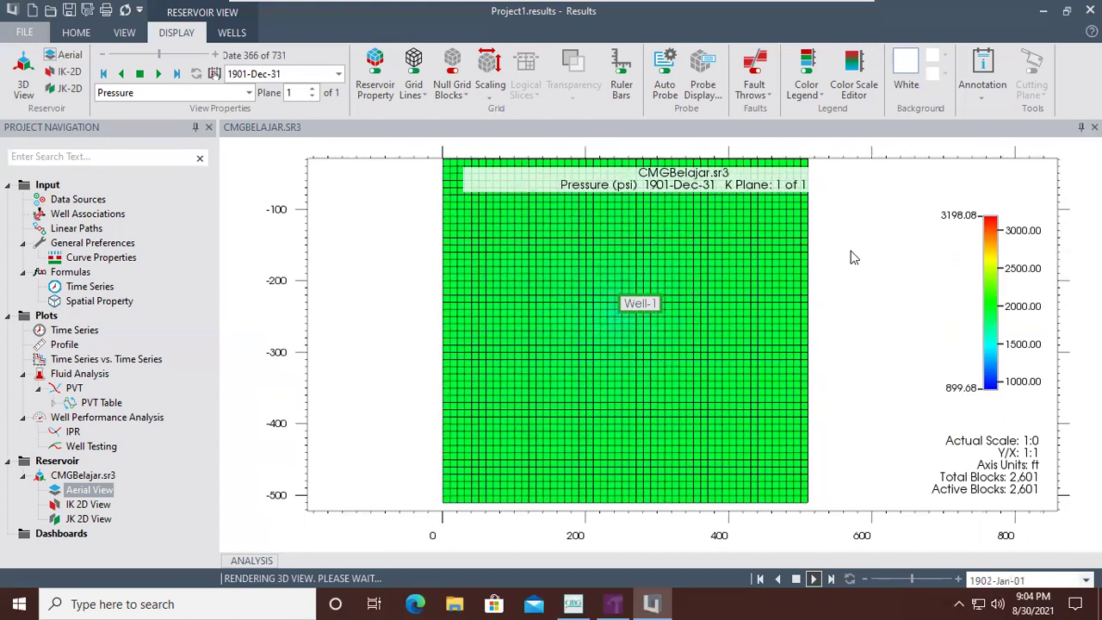
{"action": "left_click", "coordinate": [140, 75]}
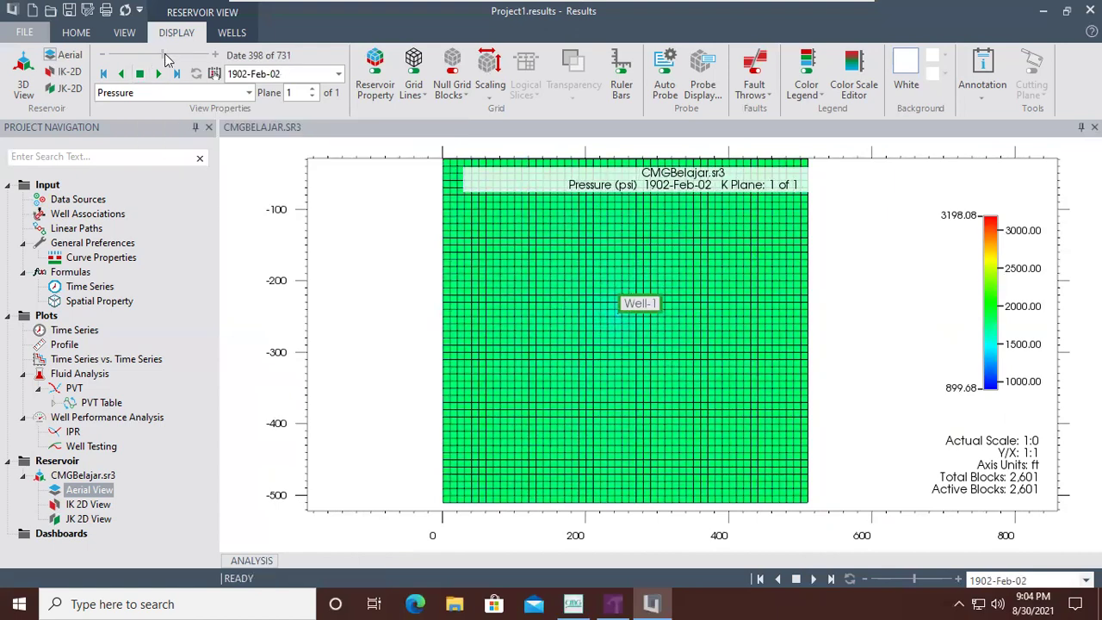
Move the Aerial View back to 1901-May-04 and switch the displayed property to Oil Saturation
{"action": "left_click_drag", "start_coordinate": [164, 54], "coordinate": [127, 57]}
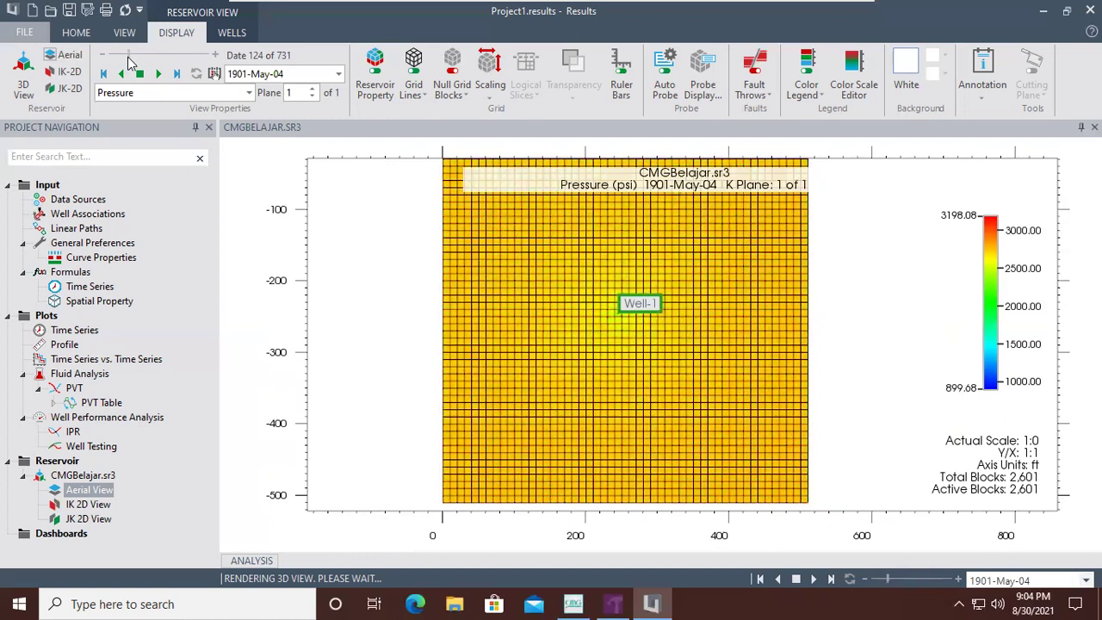
{"action": "left_click", "coordinate": [250, 93]}
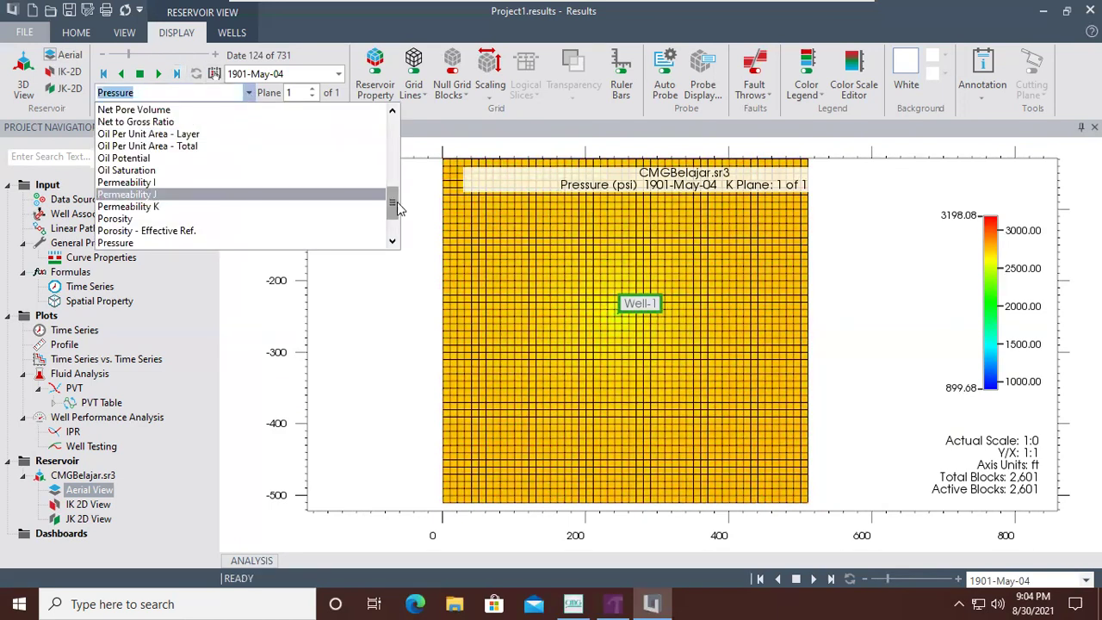
{"action": "mouse_move", "coordinate": [393, 210]}
{"action": "left_mouse_down"}
{"action": "mouse_move", "coordinate": [390, 136]}
{"action": "mouse_move", "coordinate": [393, 226]}
{"action": "mouse_move", "coordinate": [387, 201]}
{"action": "left_mouse_up"}
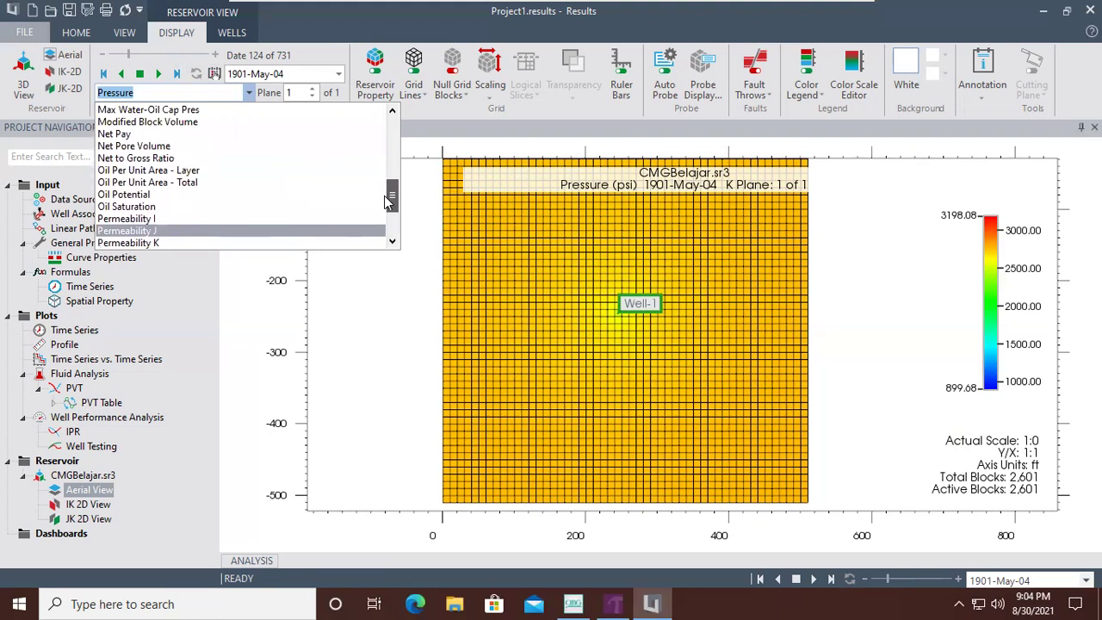
{"action": "left_click", "coordinate": [163, 207]}
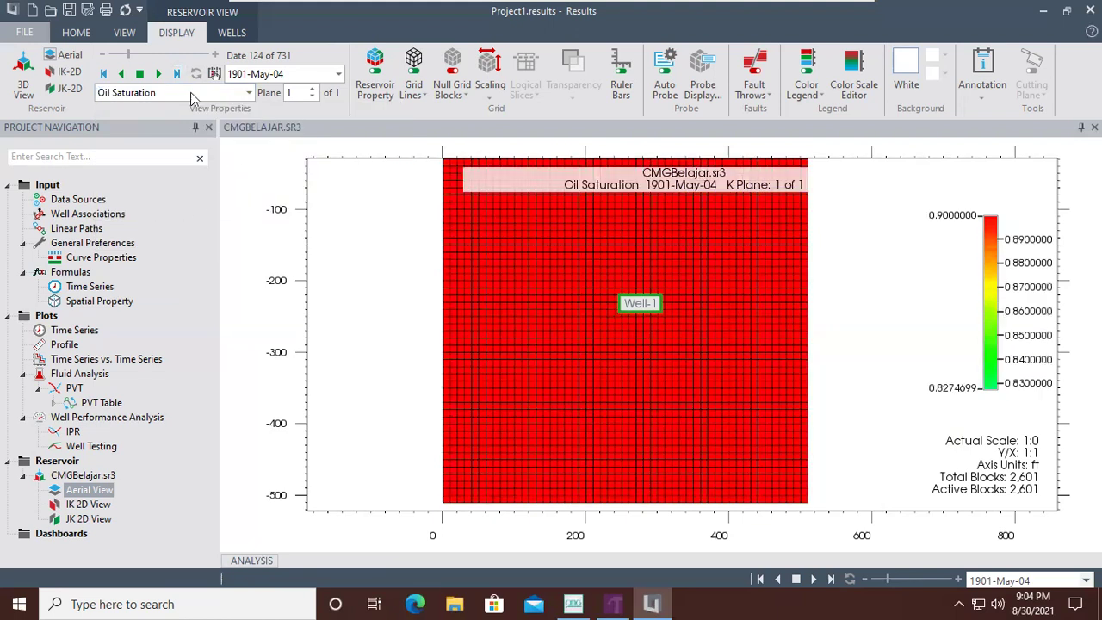
Advance the Oil Saturation display to 1903-Jan-01 and browse the list of available properties without changing the selection
{"action": "mouse_move", "coordinate": [129, 54]}
{"action": "left_mouse_down"}
{"action": "mouse_move", "coordinate": [206, 55]}
{"action": "mouse_move", "coordinate": [199, 67]}
{"action": "mouse_move", "coordinate": [140, 69]}
{"action": "left_mouse_up"}
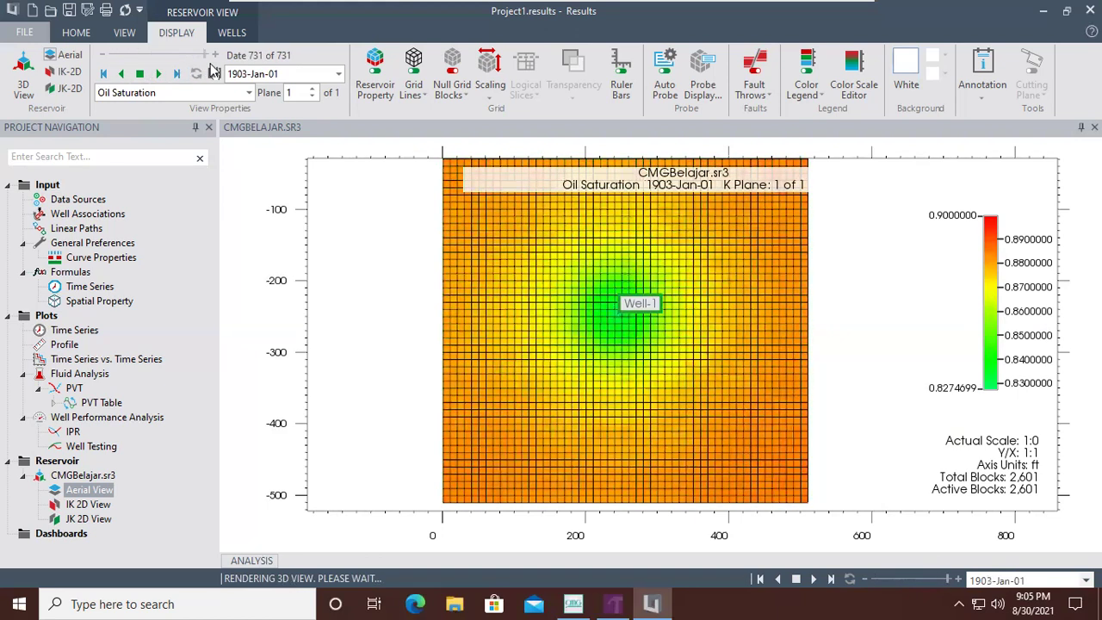
{"action": "left_click", "coordinate": [249, 92]}
{"action": "left_click_drag", "start_coordinate": [398, 189], "coordinate": [398, 119]}
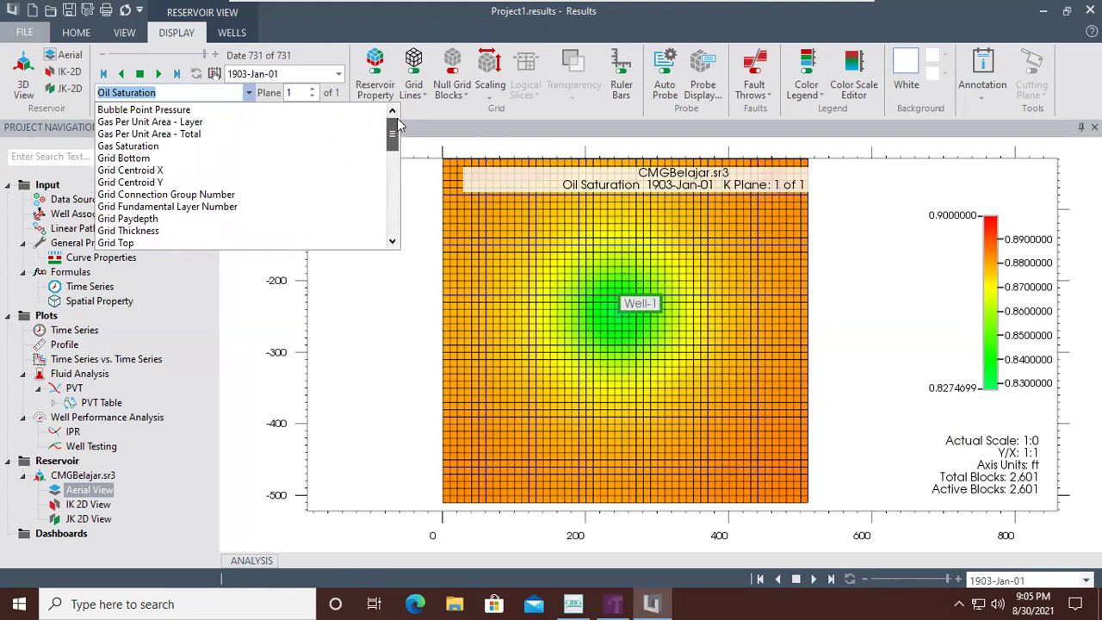
{"action": "left_click_drag", "start_coordinate": [398, 125], "coordinate": [398, 194]}
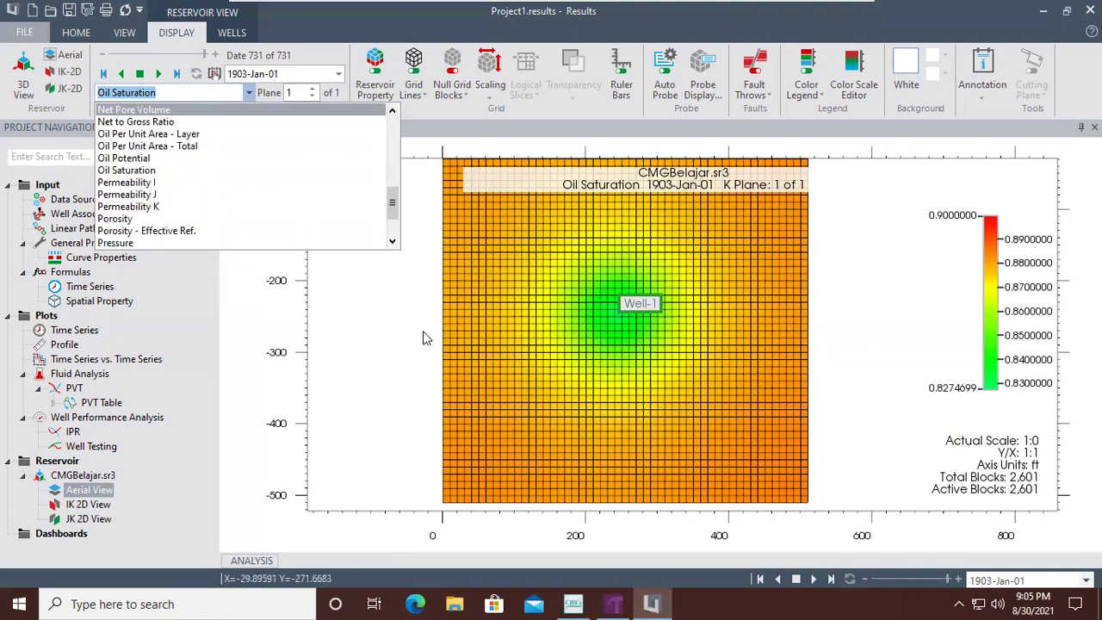
{"action": "left_click", "coordinate": [423, 338]}
Set the Aerial View date to 1902-Jun-02, and view Oil Saturation in the IK 2D View at 1902-Aug-12
{"action": "left_click_drag", "start_coordinate": [203, 55], "coordinate": [176, 64]}
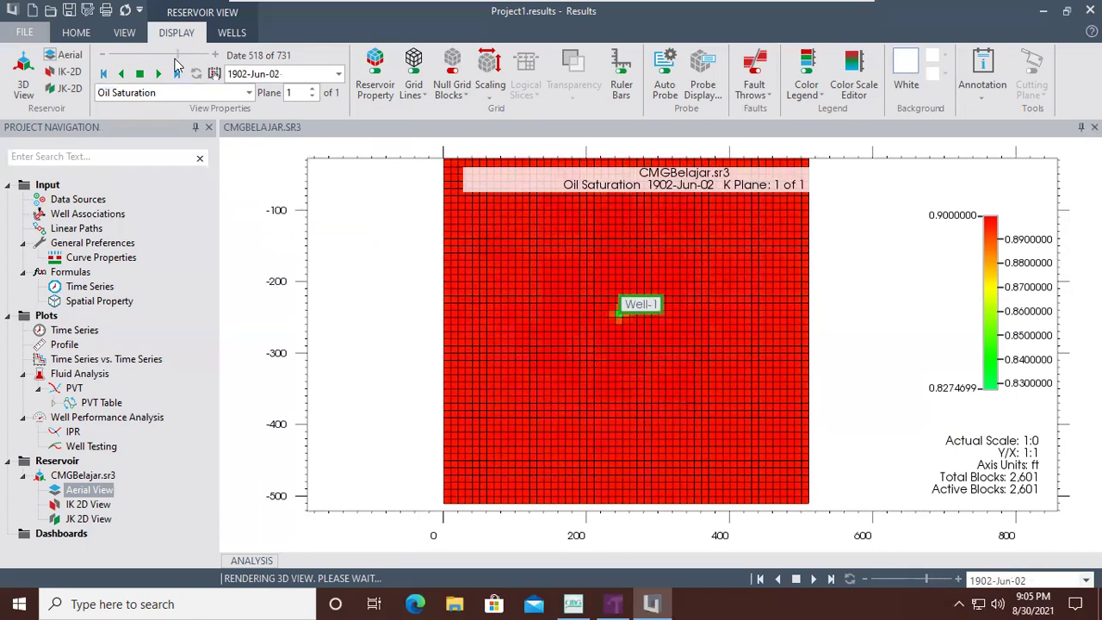
{"action": "left_click", "coordinate": [89, 505]}
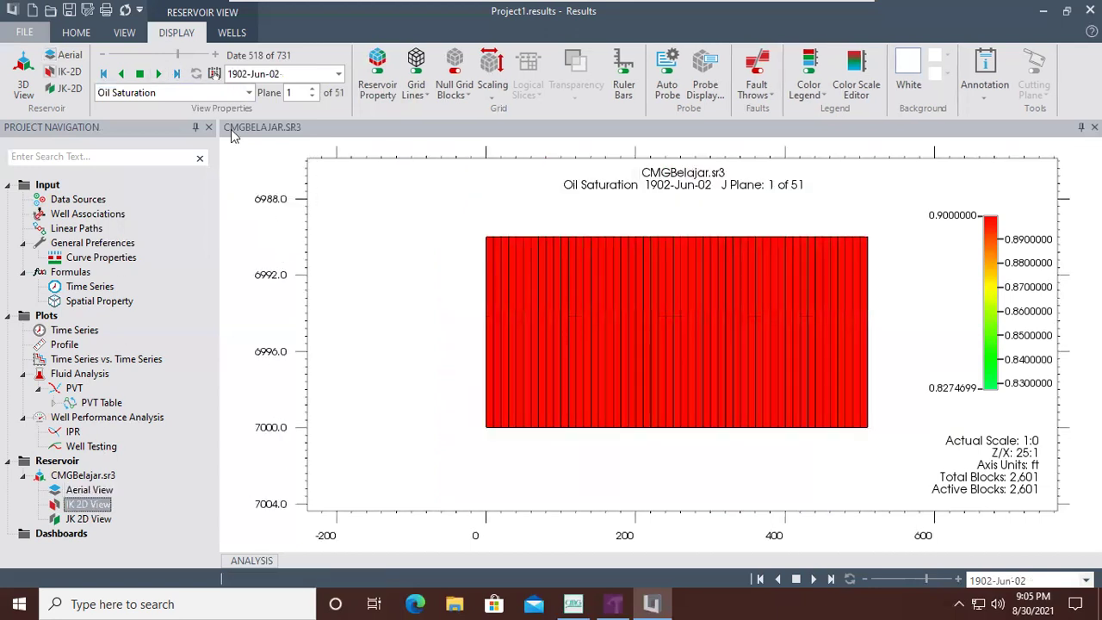
{"action": "mouse_move", "coordinate": [180, 64]}
{"action": "left_mouse_down"}
{"action": "mouse_move", "coordinate": [142, 60]}
{"action": "mouse_move", "coordinate": [191, 66]}
{"action": "mouse_move", "coordinate": [127, 58]}
{"action": "mouse_move", "coordinate": [190, 62]}
{"action": "left_mouse_up"}
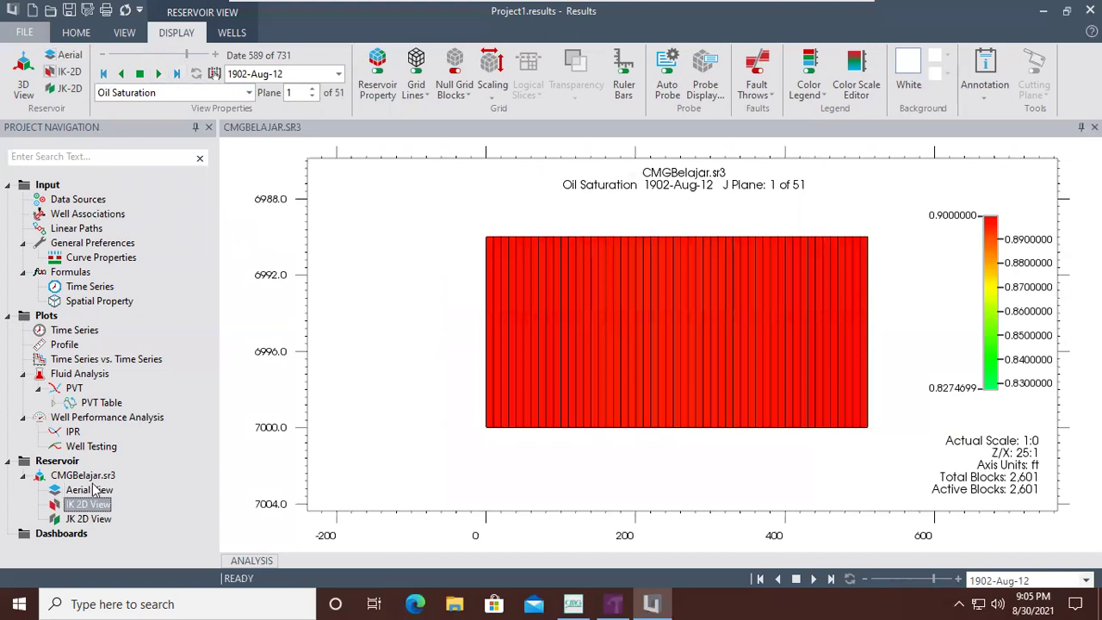
Open the 3D reservoir view and step the Oil Saturation display back to 1901-Mar-26
{"action": "left_click", "coordinate": [23, 79]}
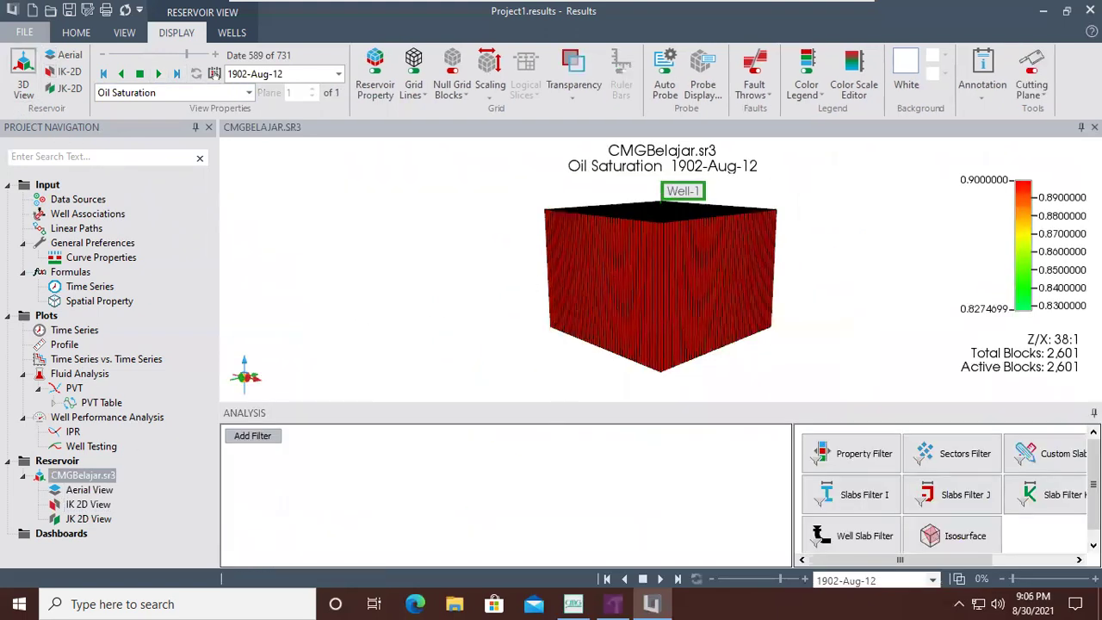
{"action": "left_click", "coordinate": [191, 54]}
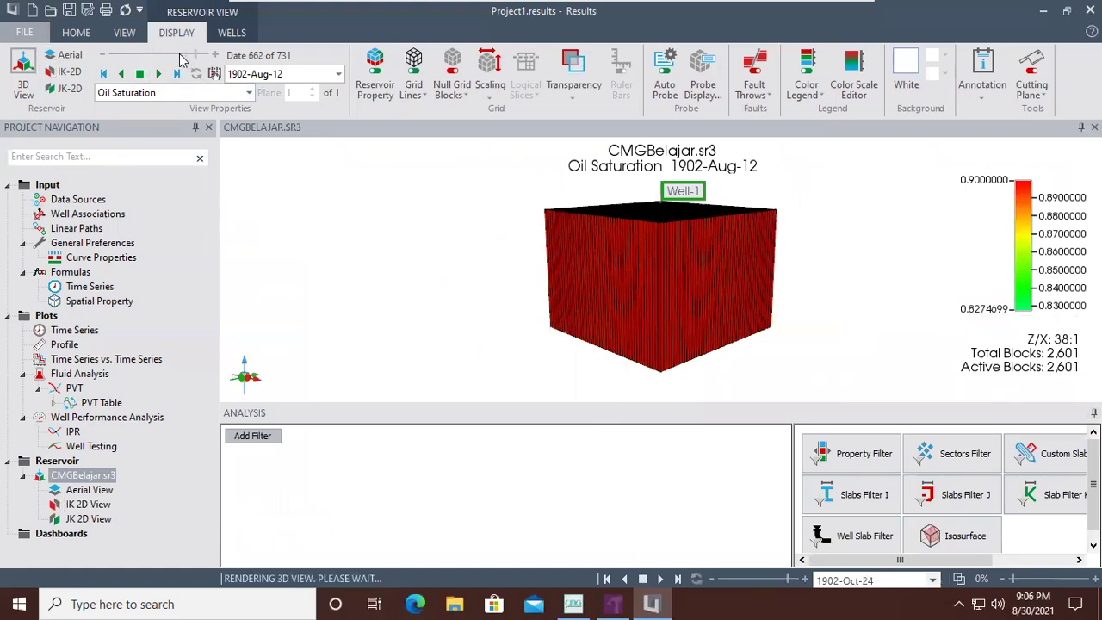
{"action": "left_click_drag", "start_coordinate": [198, 55], "coordinate": [129, 63]}
Rotate and shift the 3D reservoir to expose its top face around Well-1, and advance Oil Saturation to 1902-Nov-30
{"action": "right_click", "coordinate": [821, 281]}
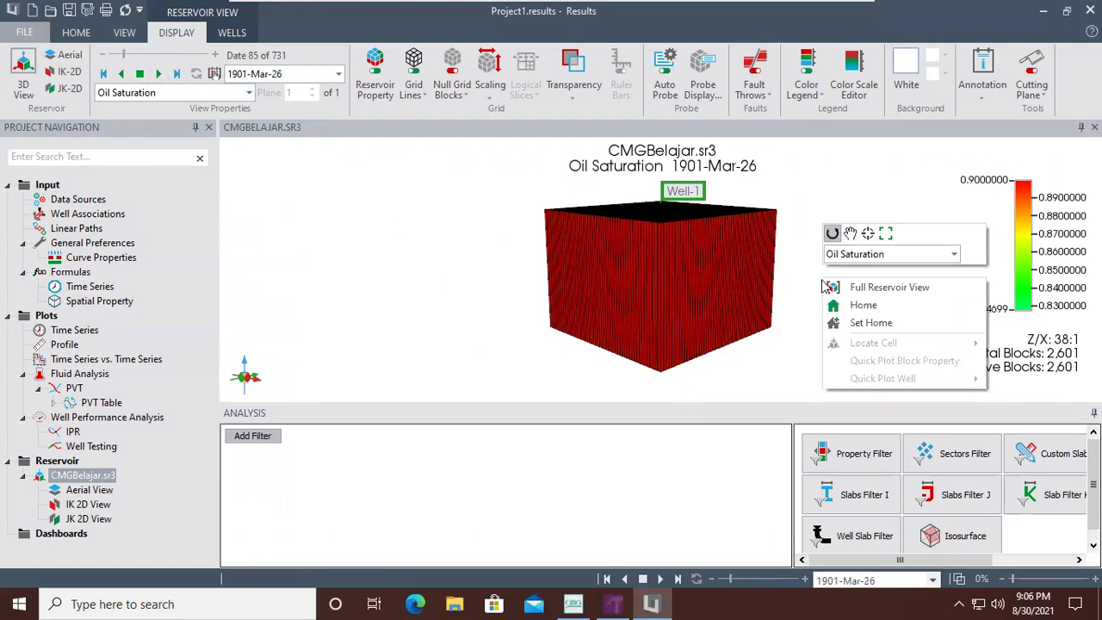
{"action": "left_click", "coordinate": [832, 233]}
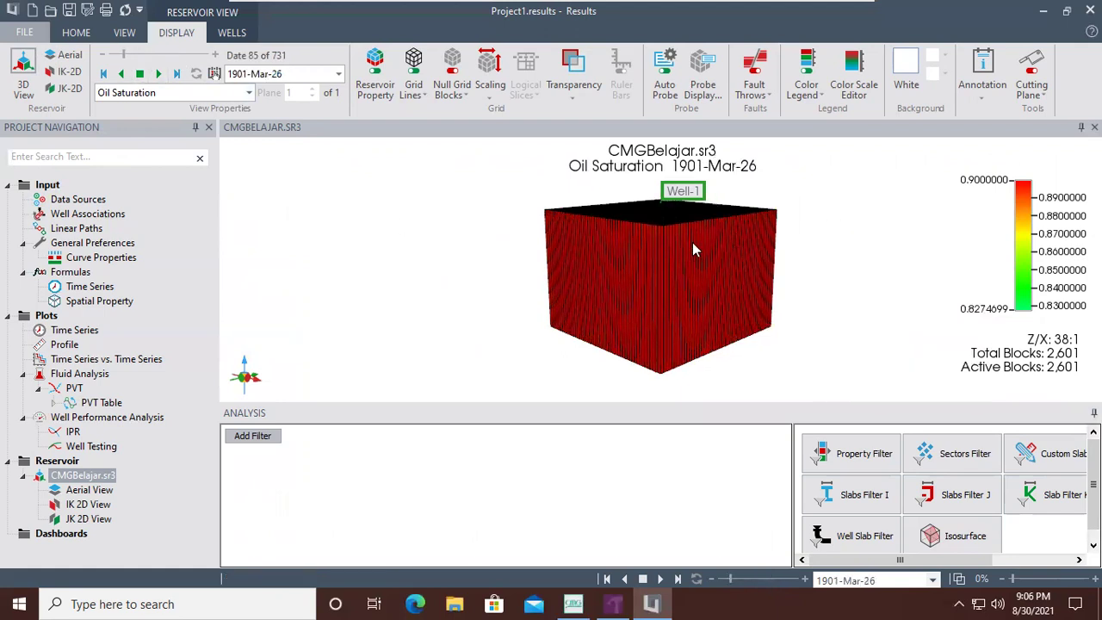
{"action": "left_click_drag", "start_coordinate": [693, 242], "coordinate": [707, 306]}
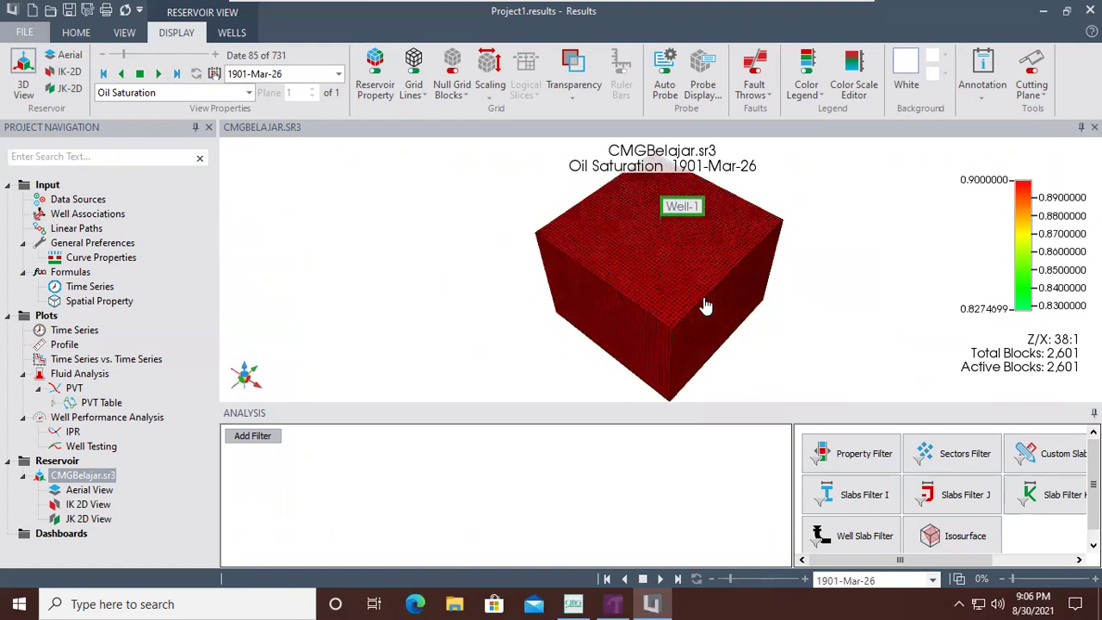
{"action": "right_click", "coordinate": [791, 215]}
{"action": "left_click", "coordinate": [833, 164]}
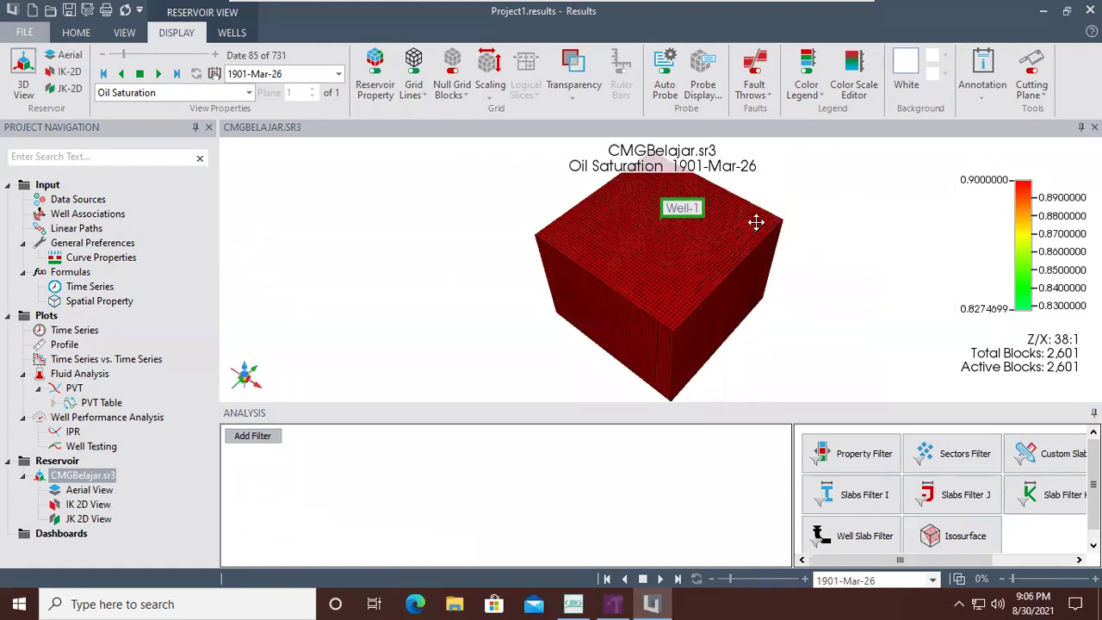
{"action": "left_click_drag", "start_coordinate": [758, 222], "coordinate": [741, 256]}
{"action": "left_click_drag", "start_coordinate": [126, 54], "coordinate": [199, 62]}
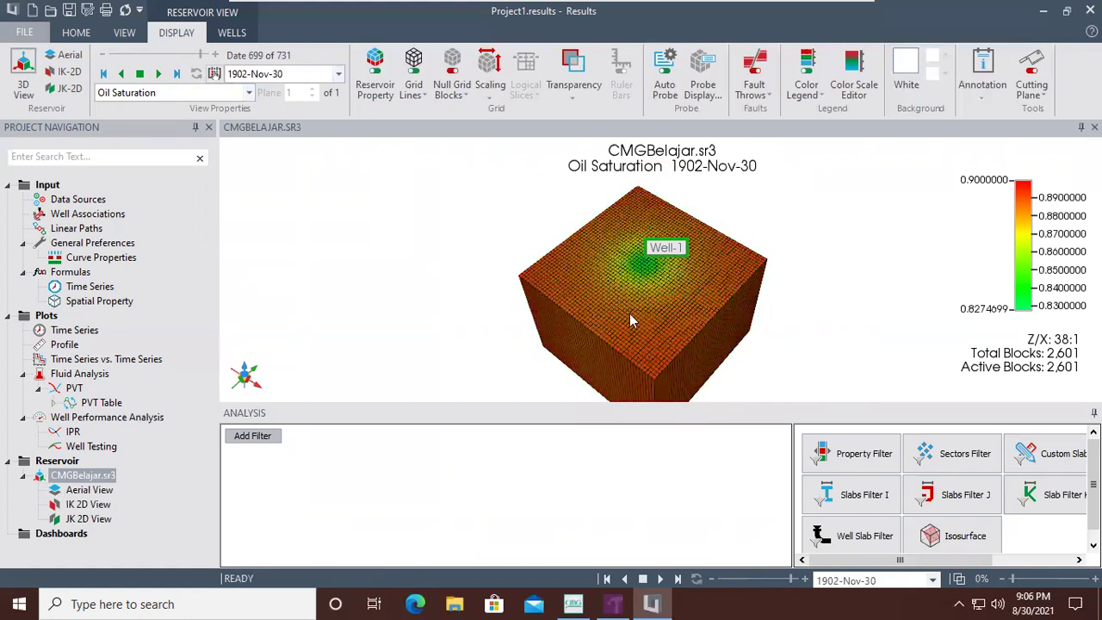
Change the property displayed on the 3D reservoir to Pressure
{"action": "left_click", "coordinate": [249, 93]}
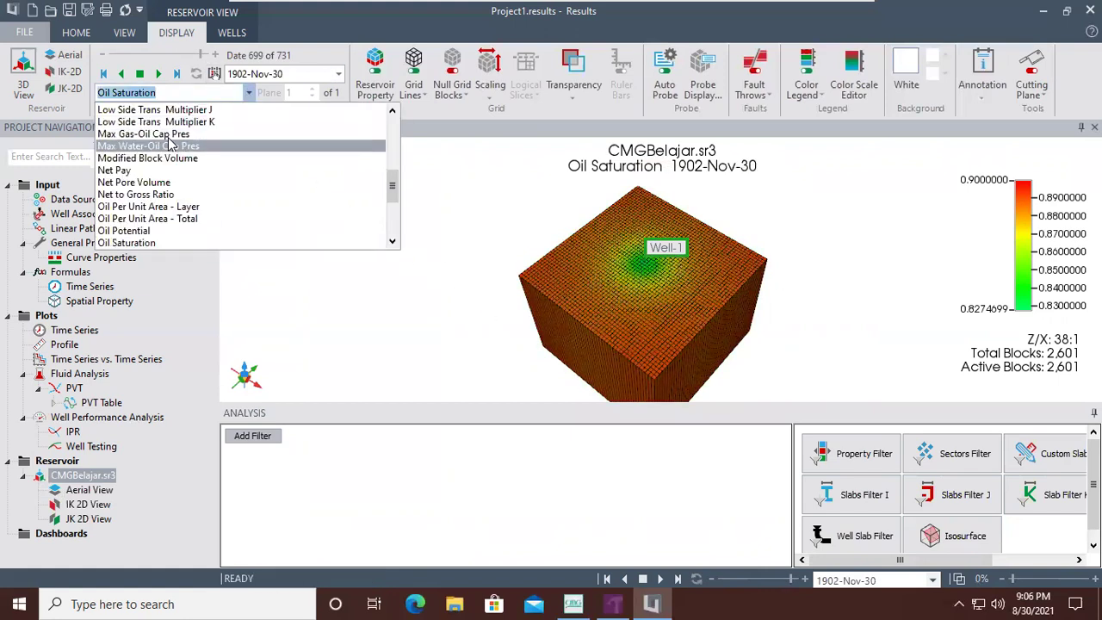
{"action": "scroll", "coordinate": [179, 166], "scroll_direction": "down", "scroll_amount": 2}
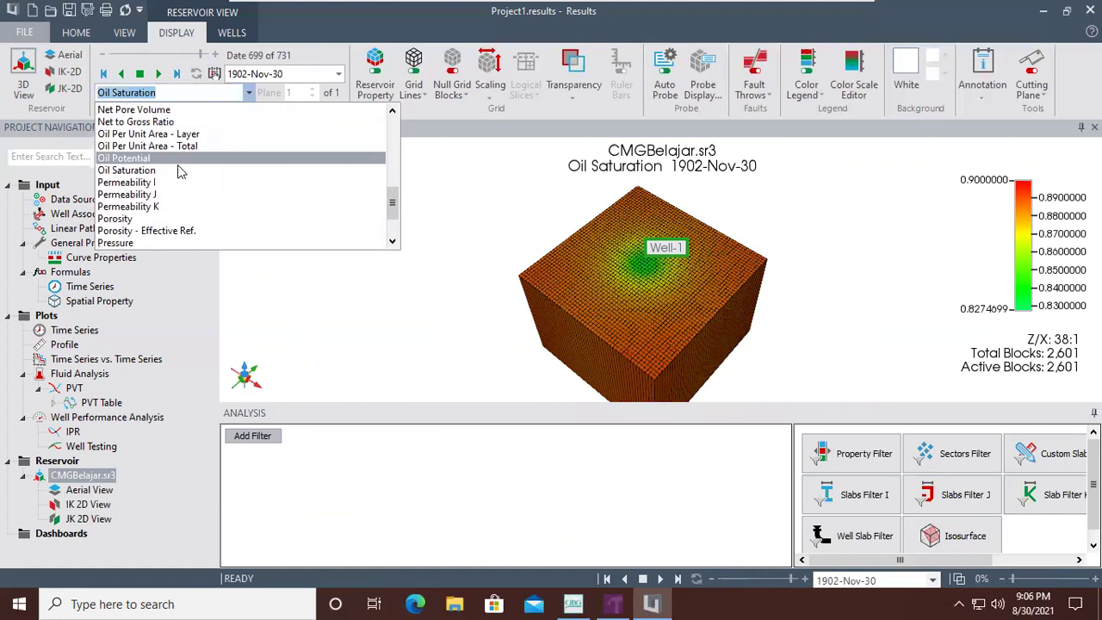
{"action": "scroll", "coordinate": [136, 222], "scroll_direction": "down", "scroll_amount": 1}
{"action": "left_click", "coordinate": [137, 207]}
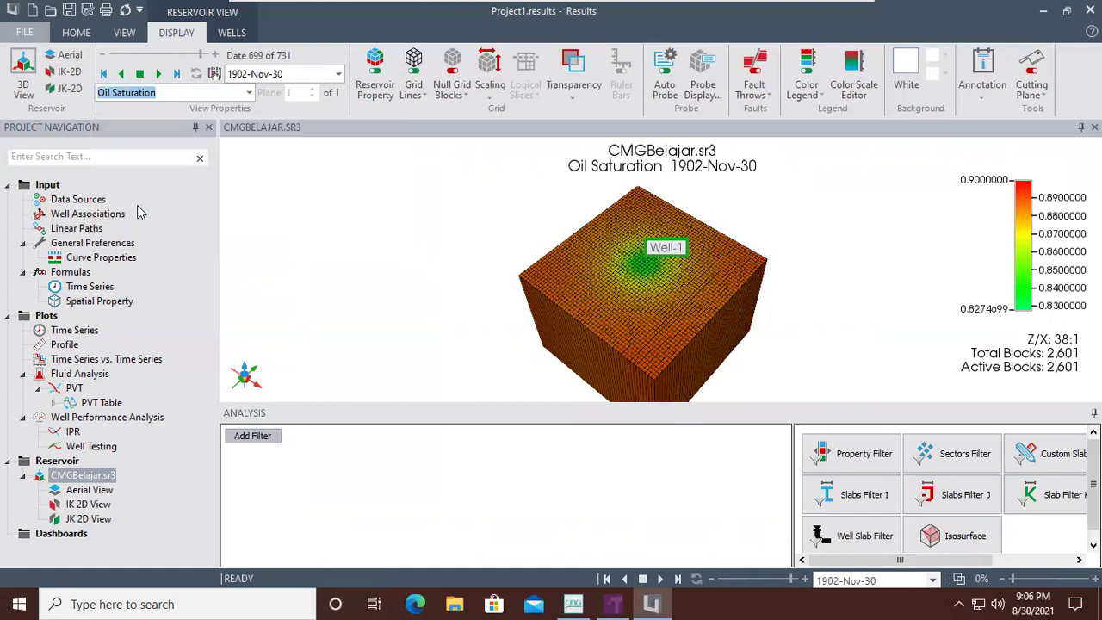
Scrub the 3D Pressure display back and forth through the simulation dates, ending at 1902-Mar-23
{"action": "left_click_drag", "start_coordinate": [200, 54], "coordinate": [138, 65]}
{"action": "left_click", "coordinate": [138, 70]}
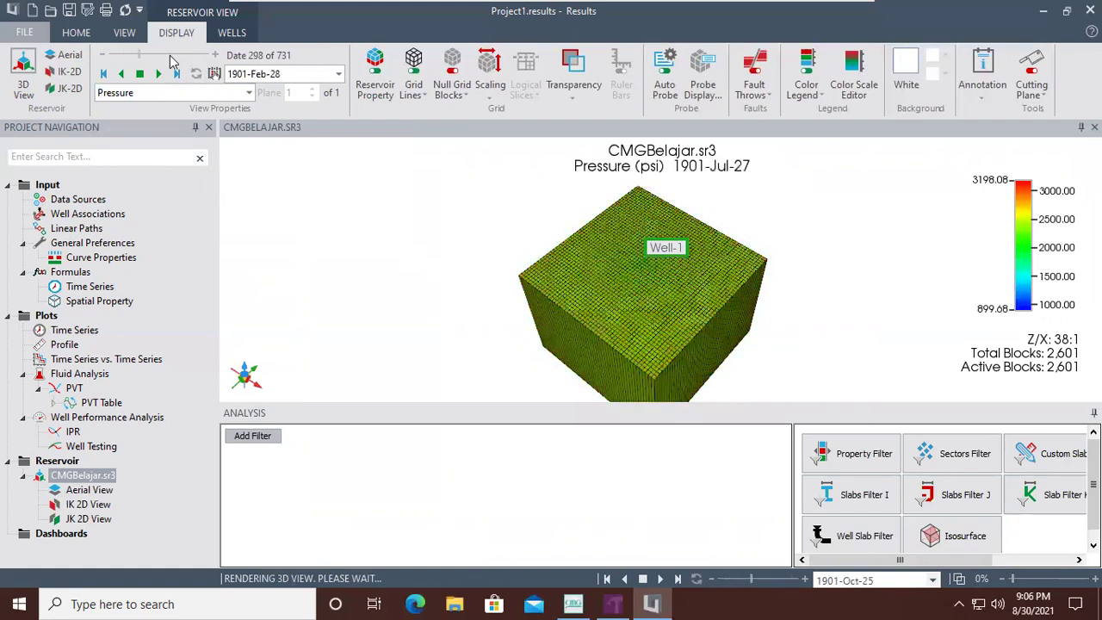
{"action": "left_click_drag", "start_coordinate": [191, 55], "coordinate": [148, 58]}
{"action": "left_click", "coordinate": [148, 58]}
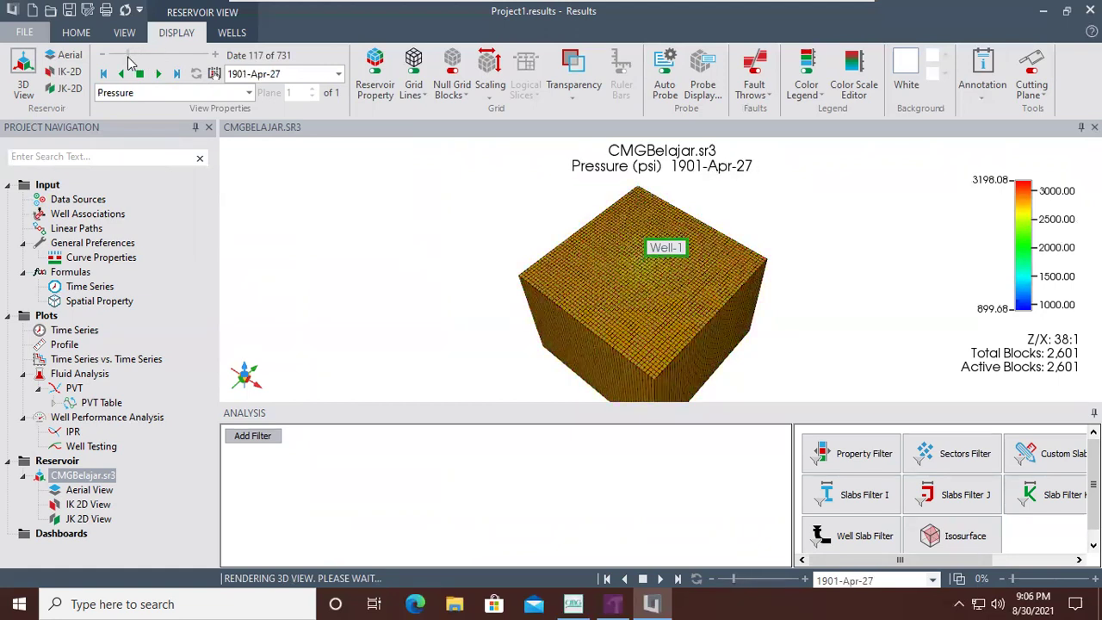
{"action": "left_click", "coordinate": [166, 55]}
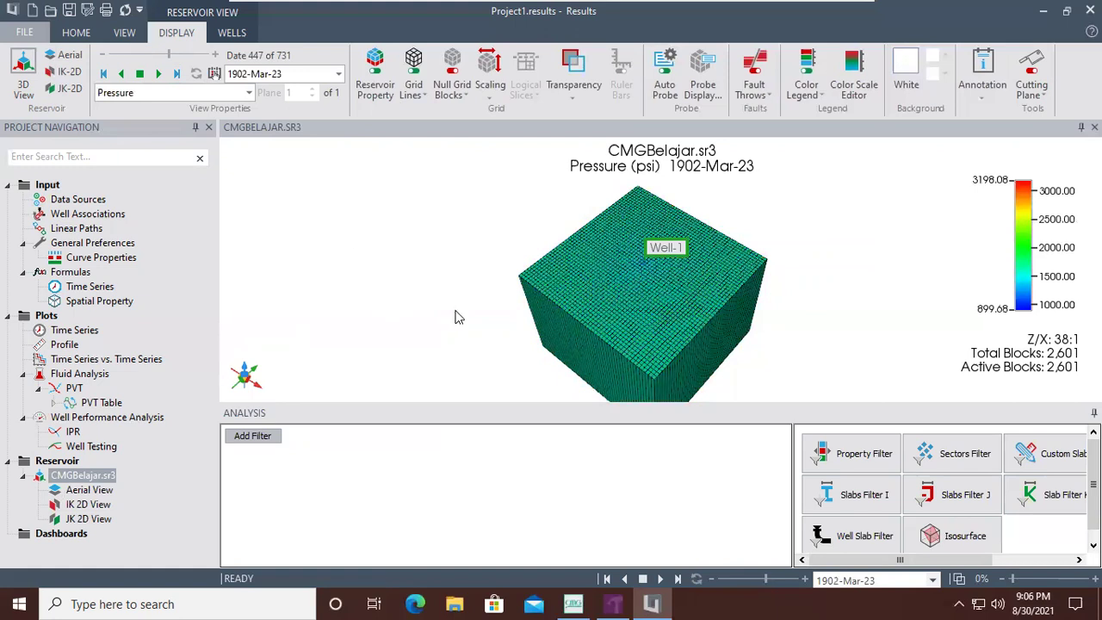
Open the Plots dashboard and start a new time series plot with Wells data from CMGBelajar.sr3
{"action": "left_click", "coordinate": [46, 317]}
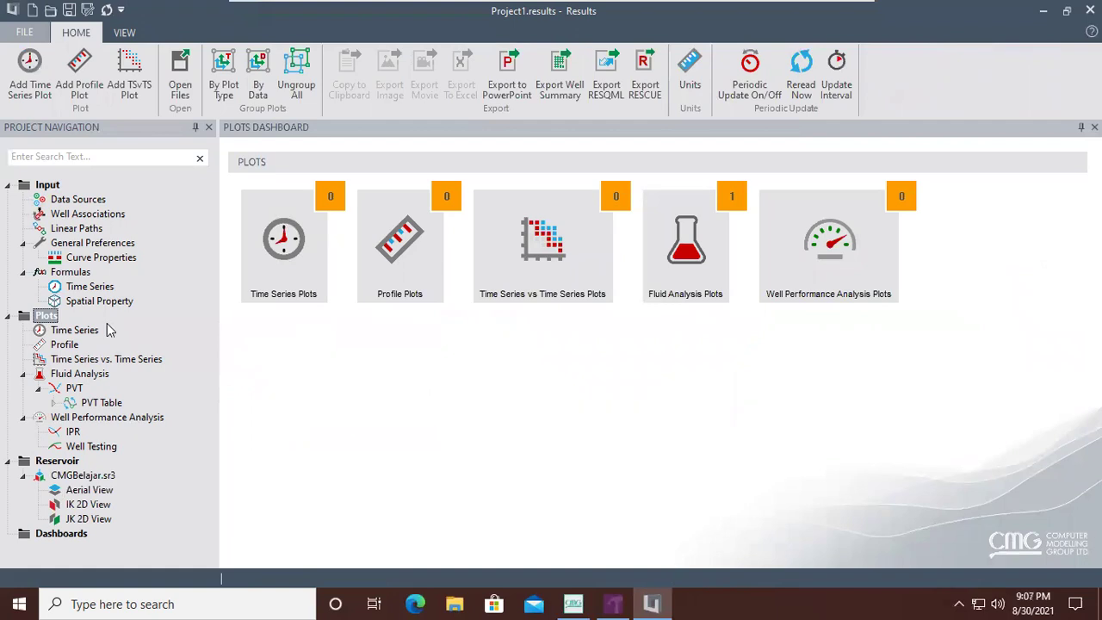
{"action": "left_click", "coordinate": [49, 101]}
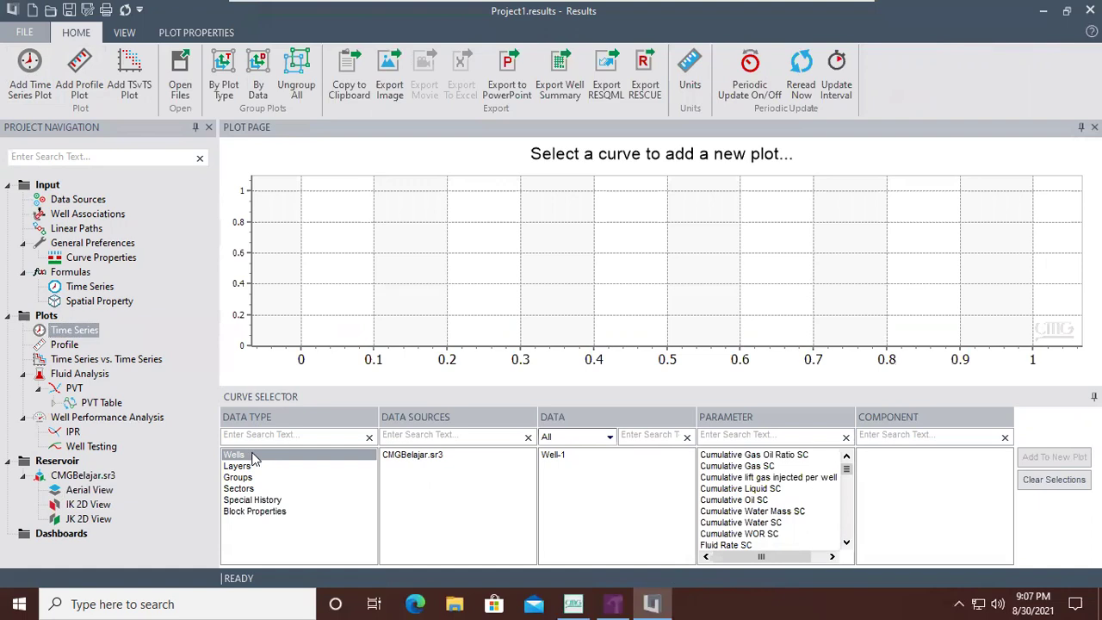
{"action": "left_click", "coordinate": [440, 463]}
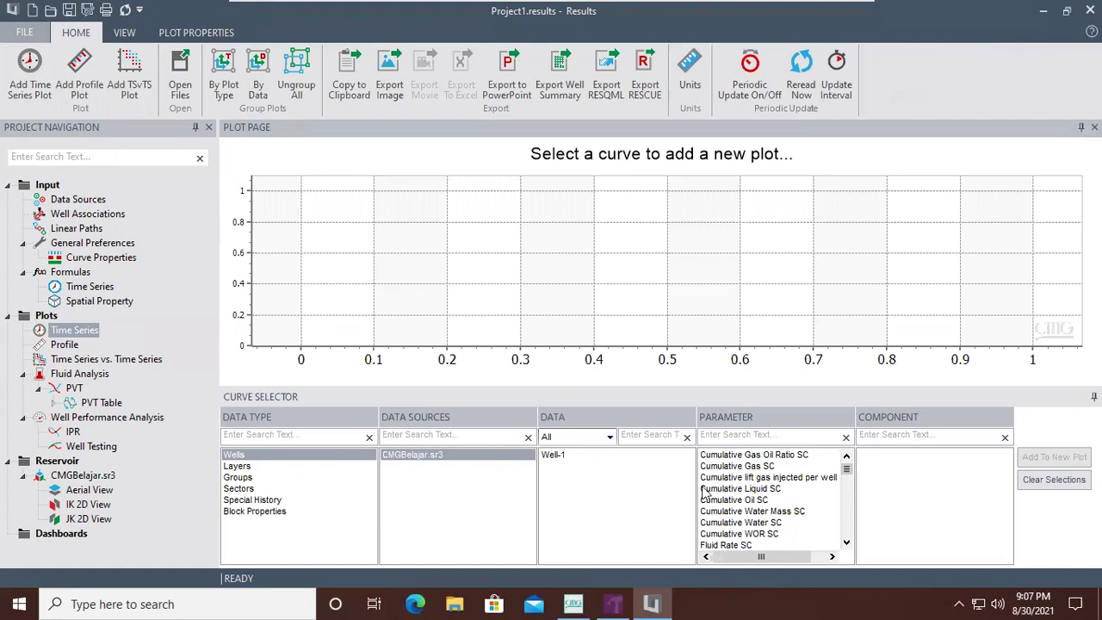
Plot Well Bottom-hole Pressure for Well-1 as a new time series plot
{"action": "left_click_drag", "start_coordinate": [849, 472], "coordinate": [848, 522]}
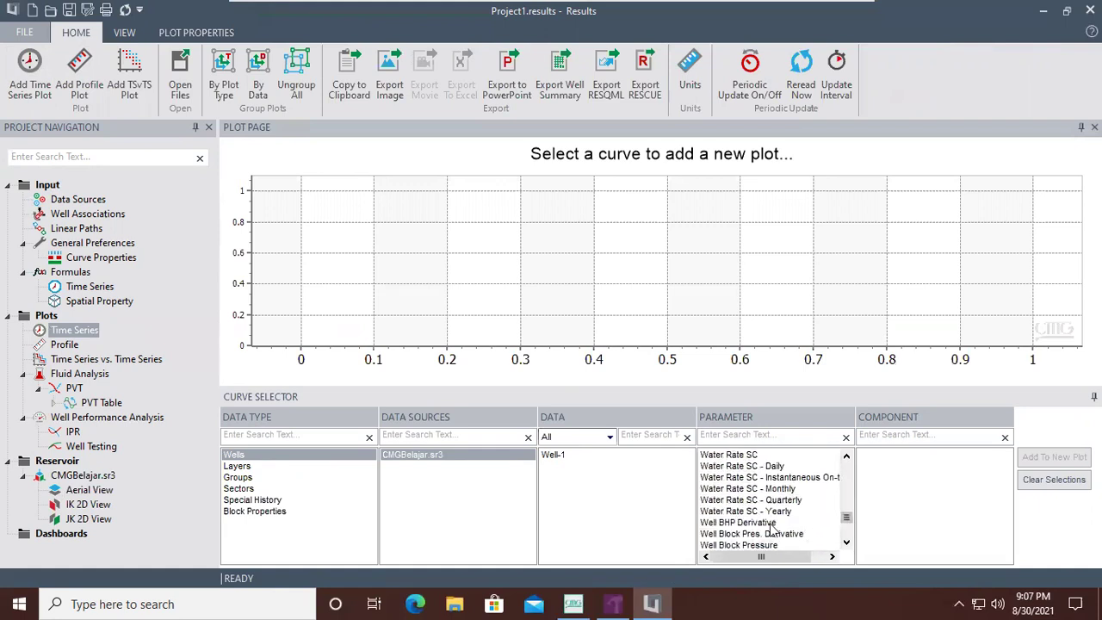
{"action": "scroll", "coordinate": [771, 528], "scroll_direction": "down", "scroll_amount": 1}
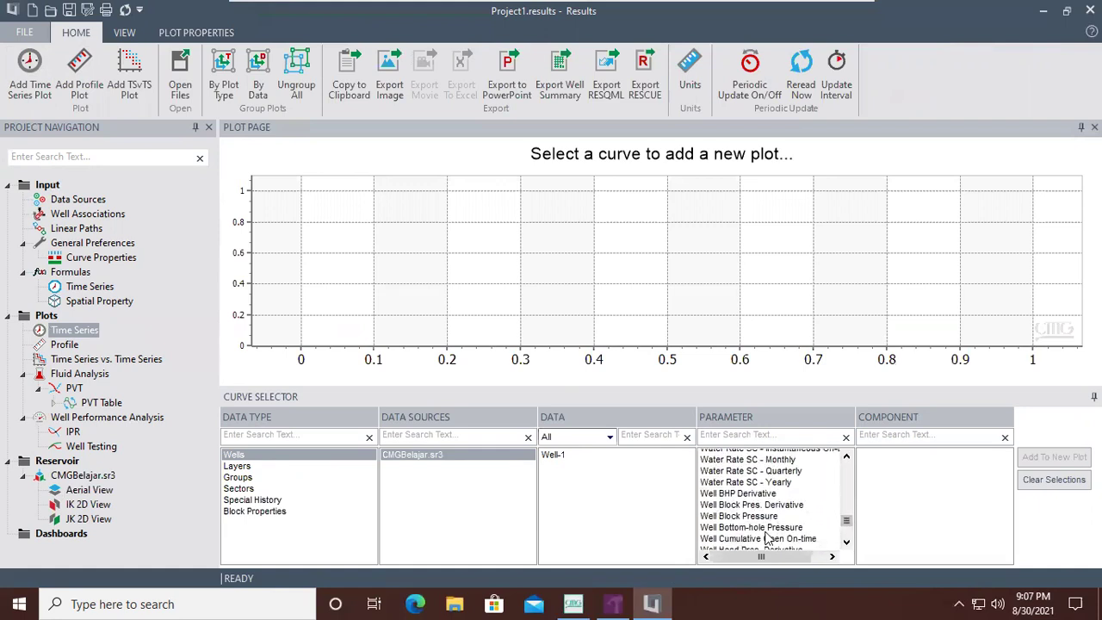
{"action": "left_click", "coordinate": [763, 500]}
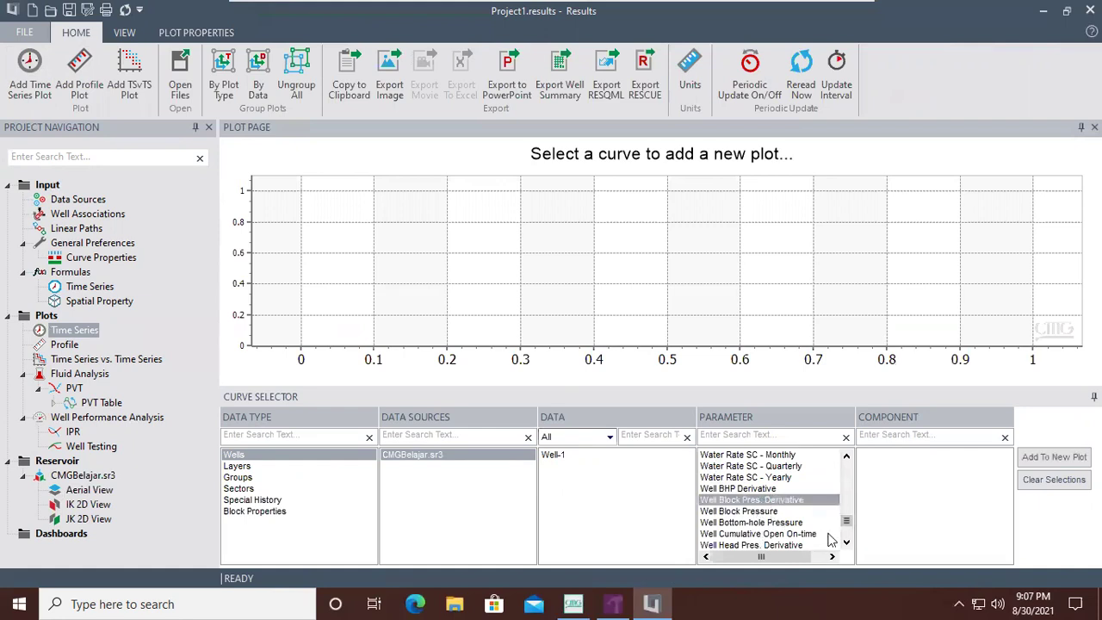
{"action": "left_click", "coordinate": [792, 524]}
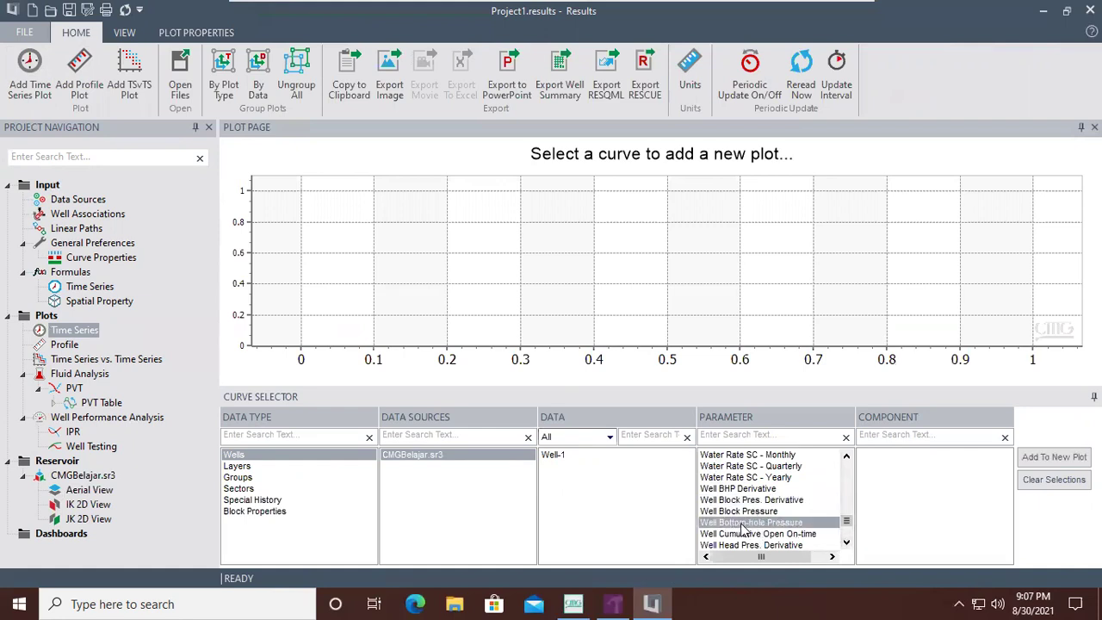
{"action": "left_click", "coordinate": [786, 523]}
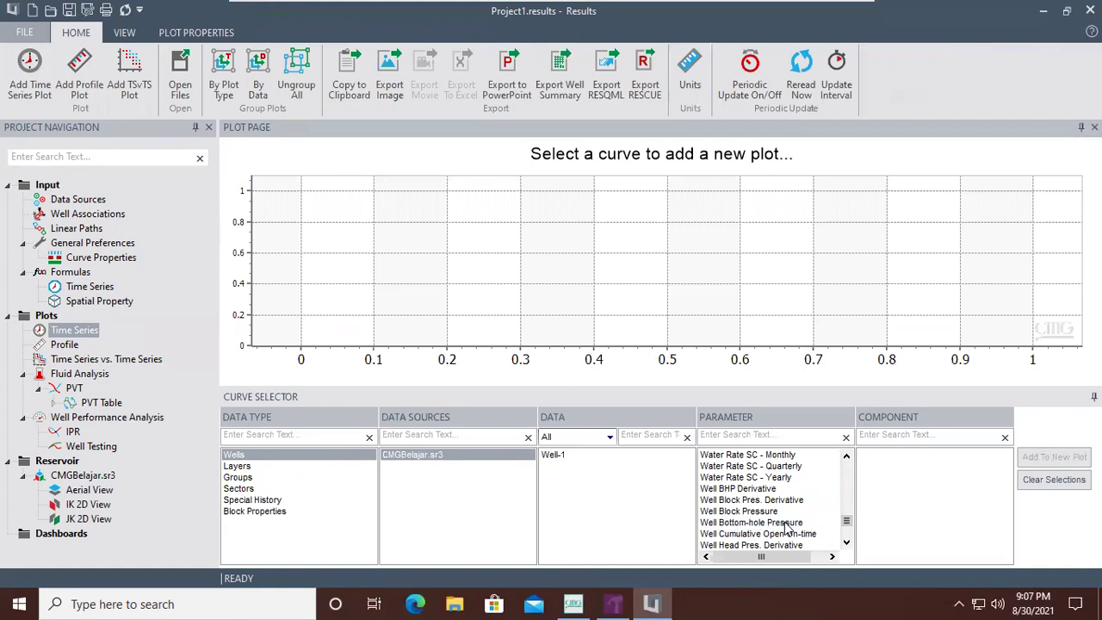
{"action": "left_click", "coordinate": [790, 526]}
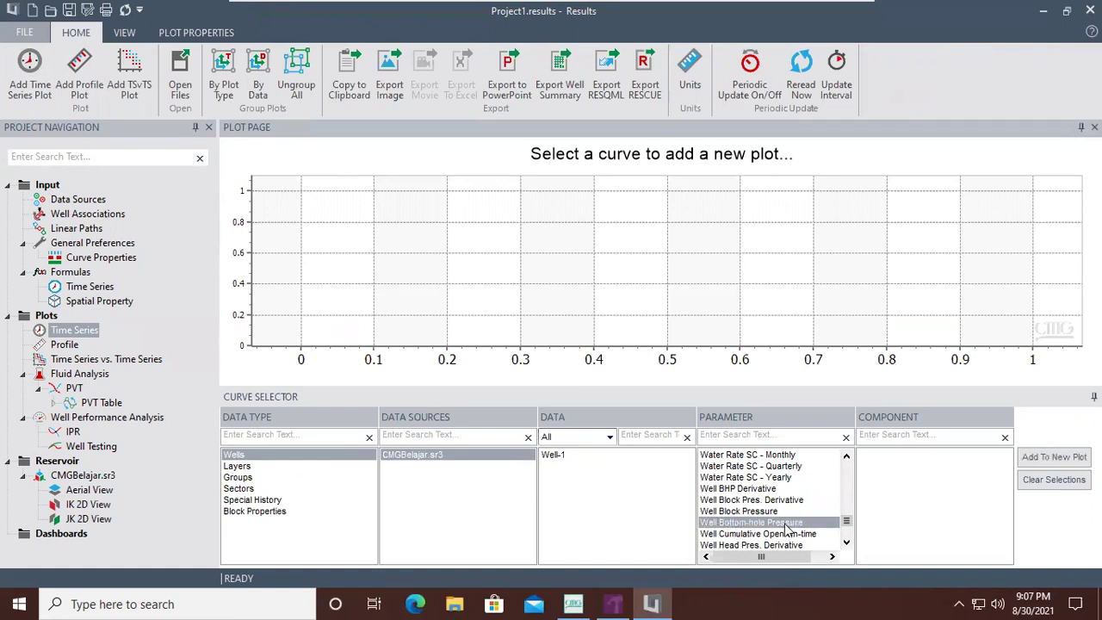
{"action": "left_click", "coordinate": [1056, 457]}
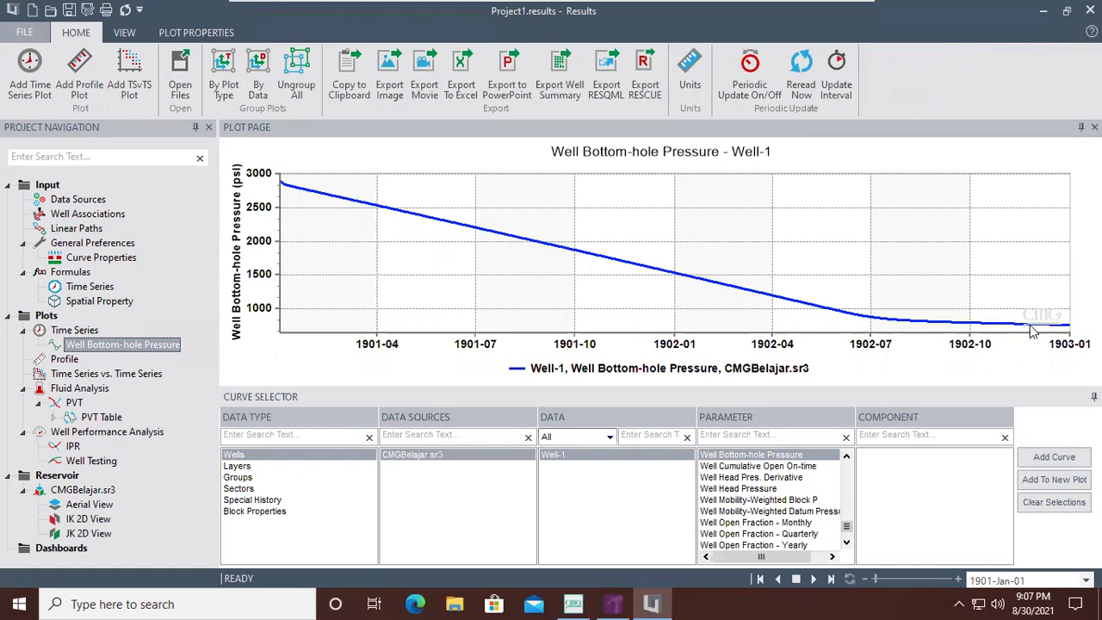
Examine the bottom-hole pressure curve over time, and add a separate time series plot of Well Block Pressure for Well-1
{"action": "mouse_move", "coordinate": [322, 200]}
{"action": "mouse_move", "coordinate": [446, 224]}
{"action": "scroll", "coordinate": [849, 526], "scroll_direction": "up", "scroll_amount": 2}
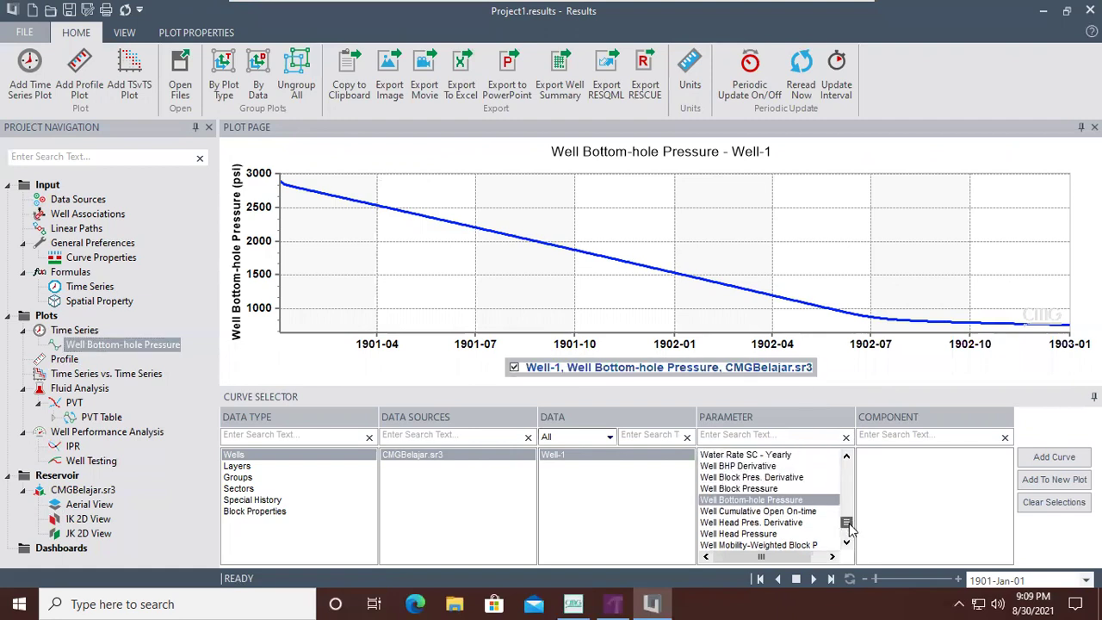
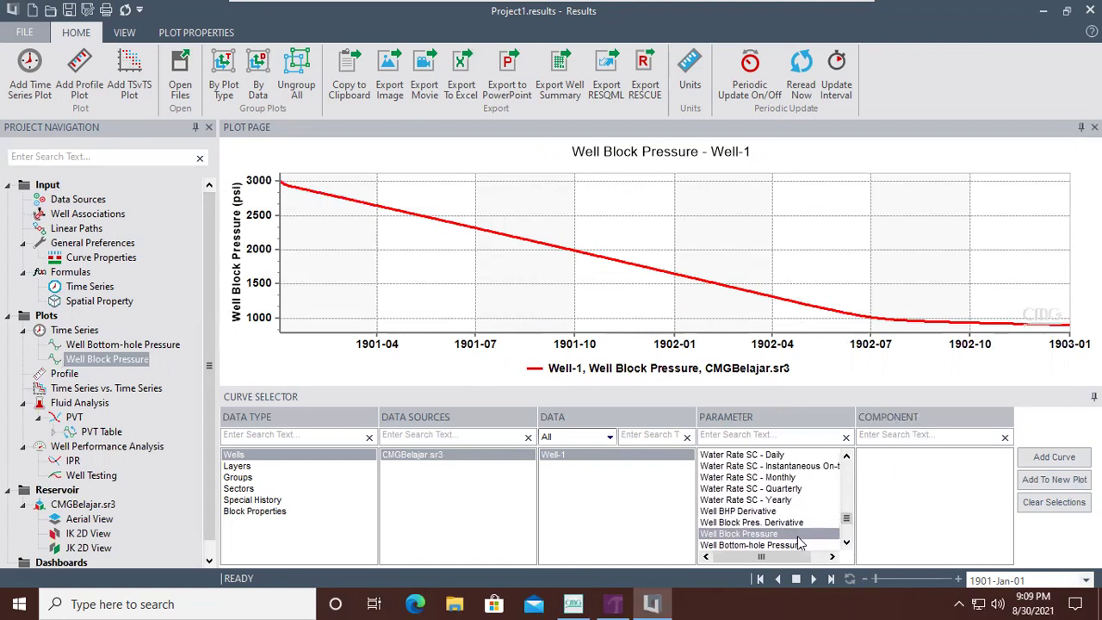
Add the Well-1 Well Bottom-hole Pressure curve to the Well Block Pressure plot and compare it with the separate bottom-hole pressure plot
{"action": "left_click", "coordinate": [782, 546]}
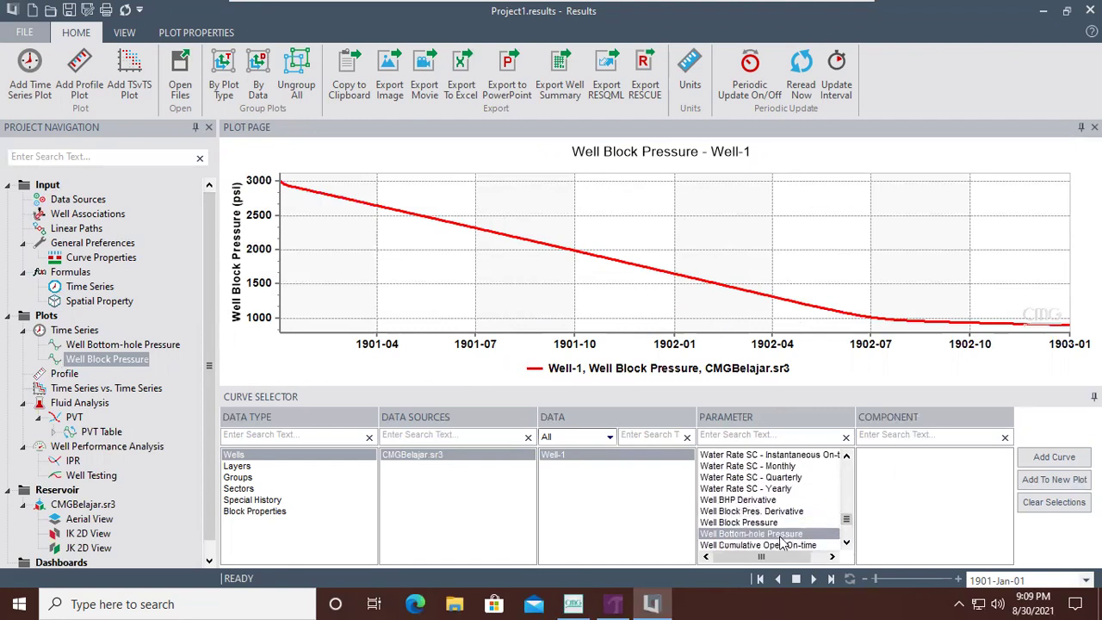
{"action": "left_click", "coordinate": [1041, 458]}
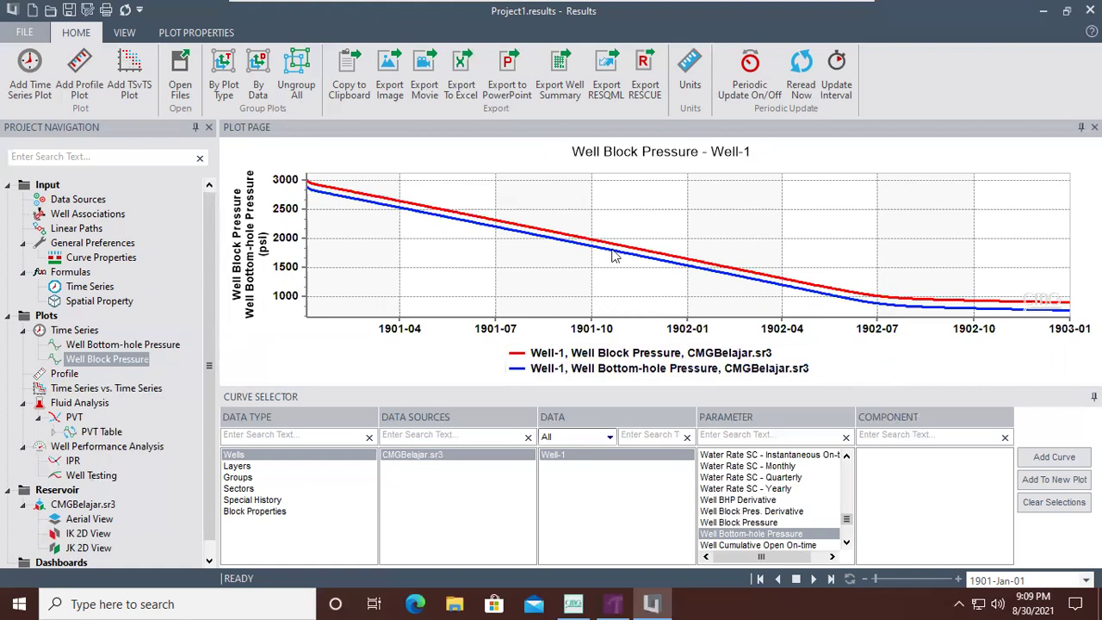
{"action": "mouse_move", "coordinate": [664, 257]}
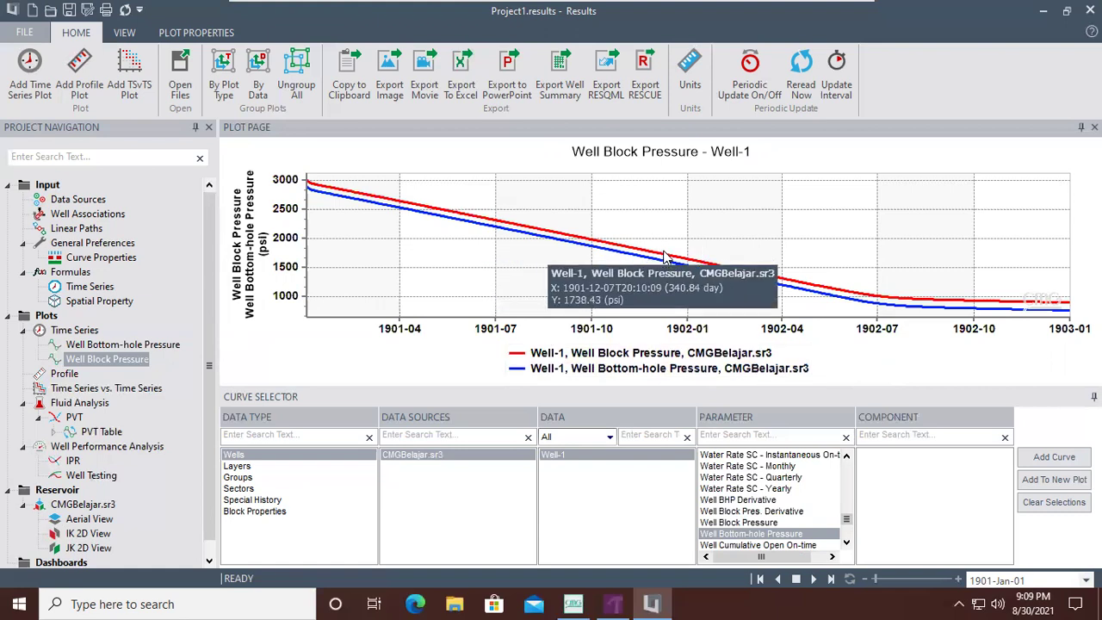
{"action": "left_click", "coordinate": [155, 348]}
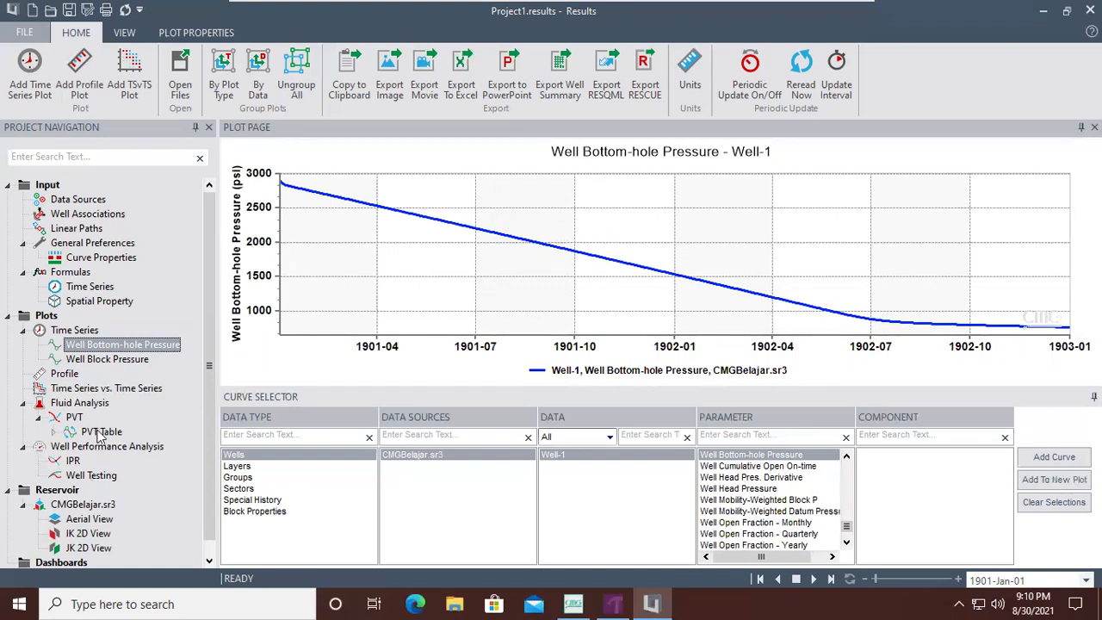
{"action": "left_click", "coordinate": [107, 360]}
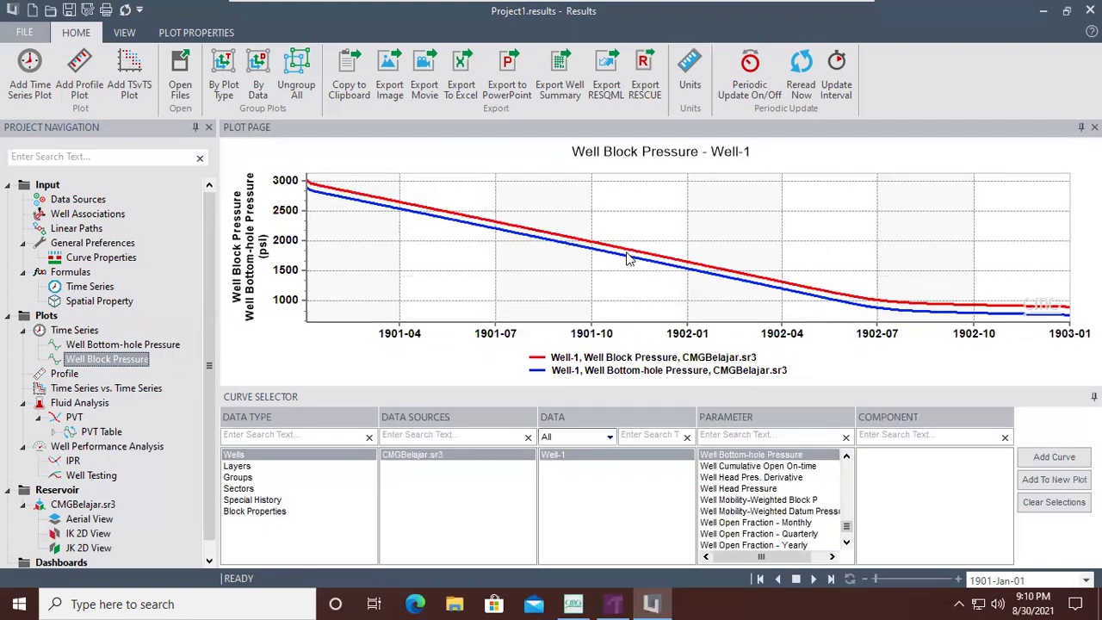
{"action": "mouse_move", "coordinate": [585, 247]}
{"action": "mouse_move", "coordinate": [953, 310]}
{"action": "left_click", "coordinate": [181, 33]}
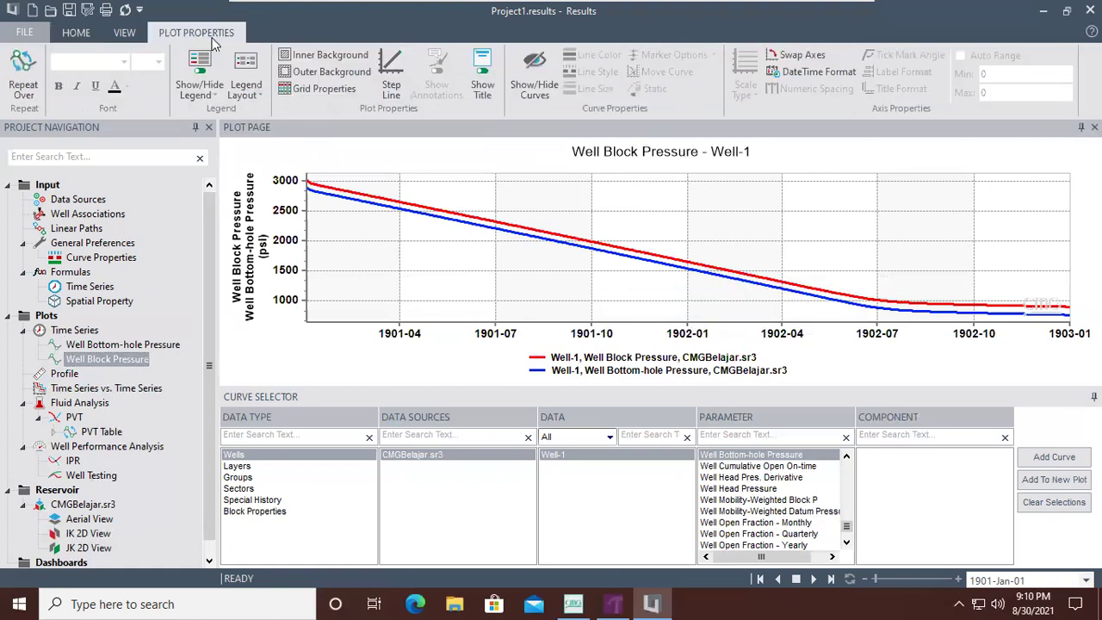
{"action": "left_click", "coordinate": [537, 96]}
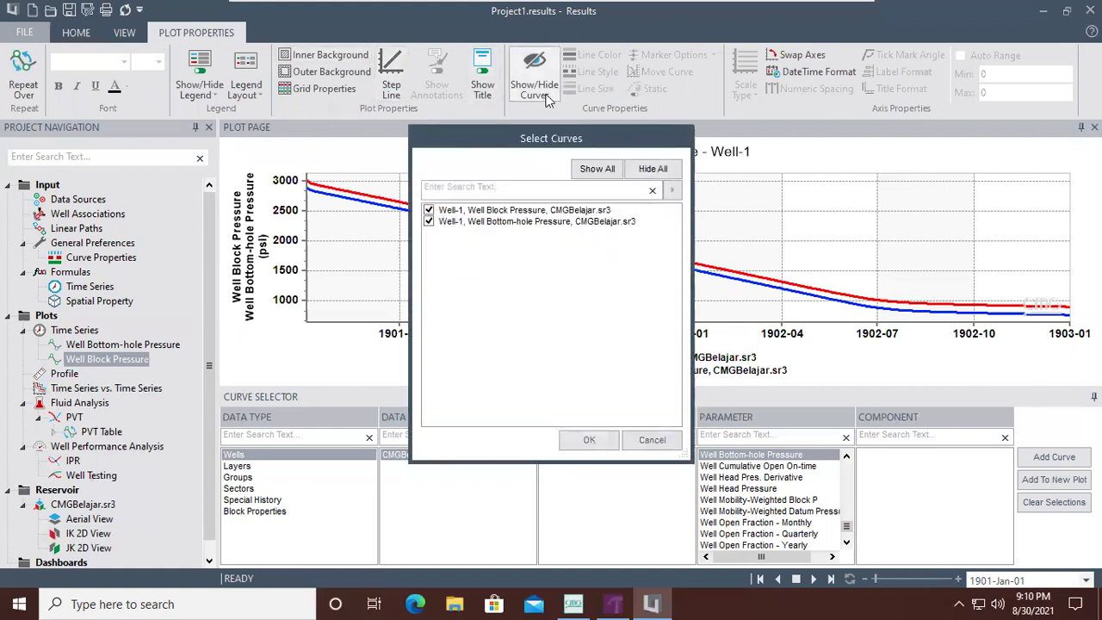
{"action": "left_click", "coordinate": [430, 221]}
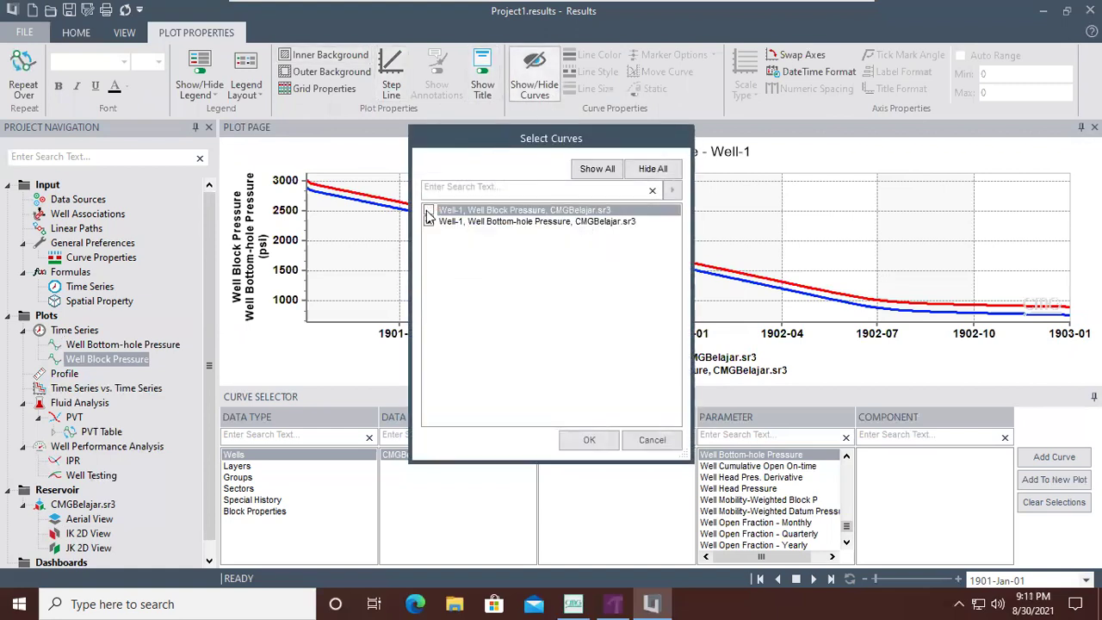
{"action": "left_click", "coordinate": [430, 221]}
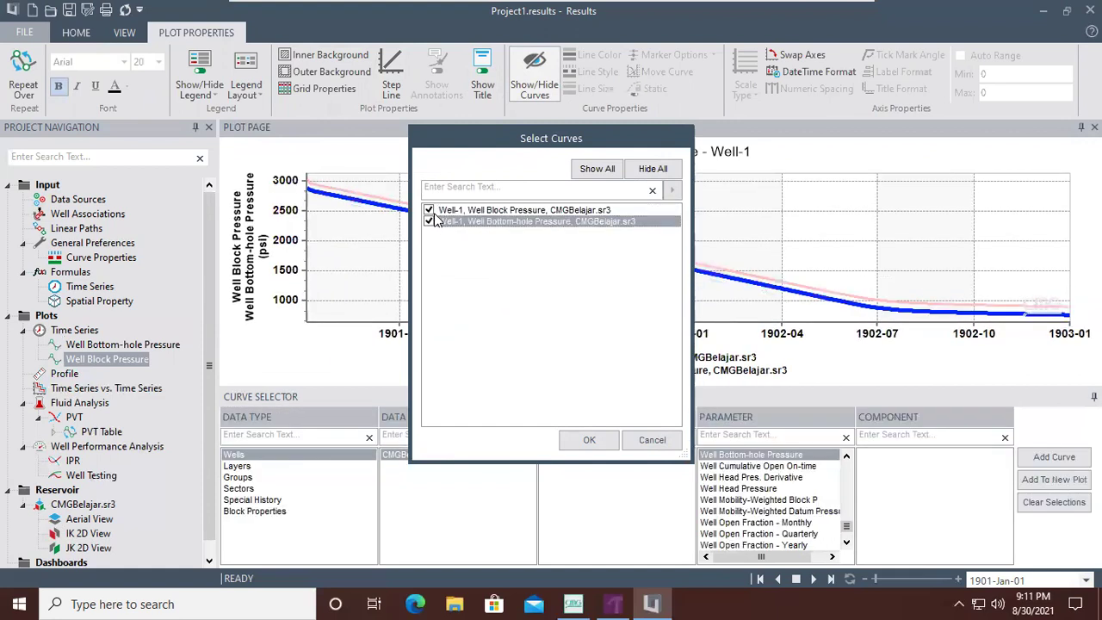
{"action": "left_click", "coordinate": [666, 445]}
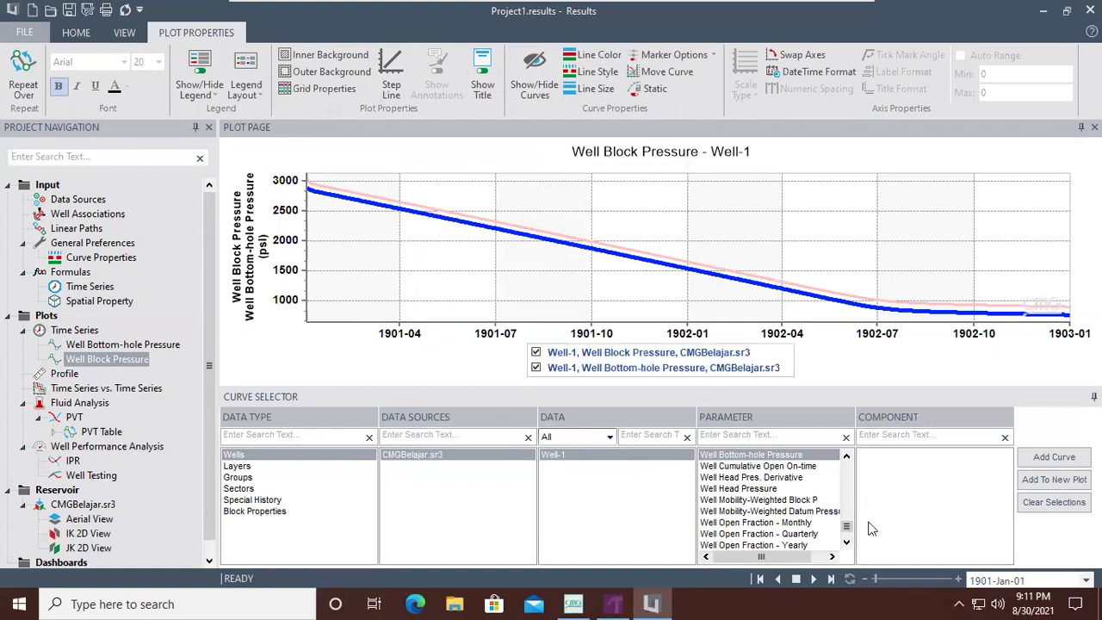
Try adding the Well-1 Gas Rate SC curve to the Well Block Pressure plot, and delete that curve
{"action": "left_click_drag", "start_coordinate": [851, 531], "coordinate": [850, 484]}
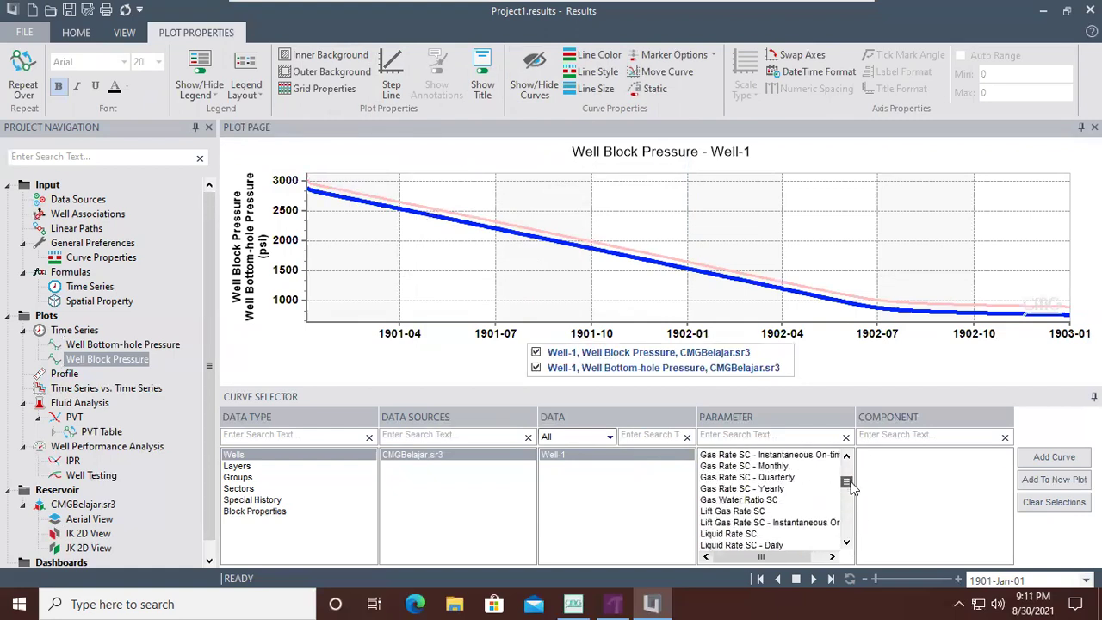
{"action": "left_click", "coordinate": [765, 467]}
{"action": "scroll", "coordinate": [768, 478], "scroll_direction": "up", "scroll_amount": 1}
{"action": "left_click", "coordinate": [758, 489]}
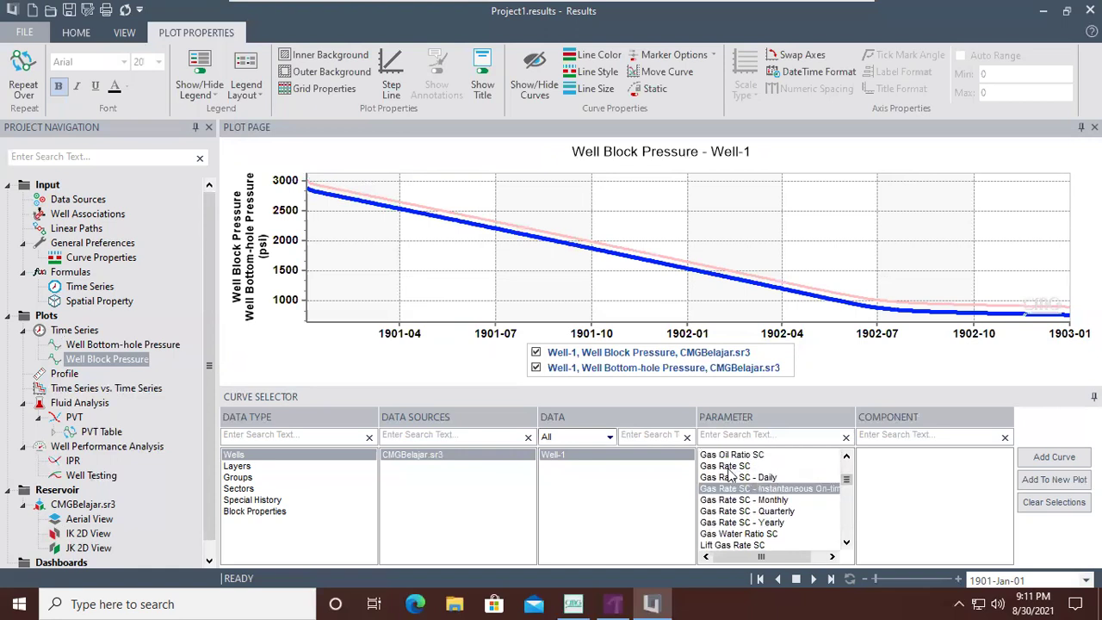
{"action": "left_click", "coordinate": [728, 466]}
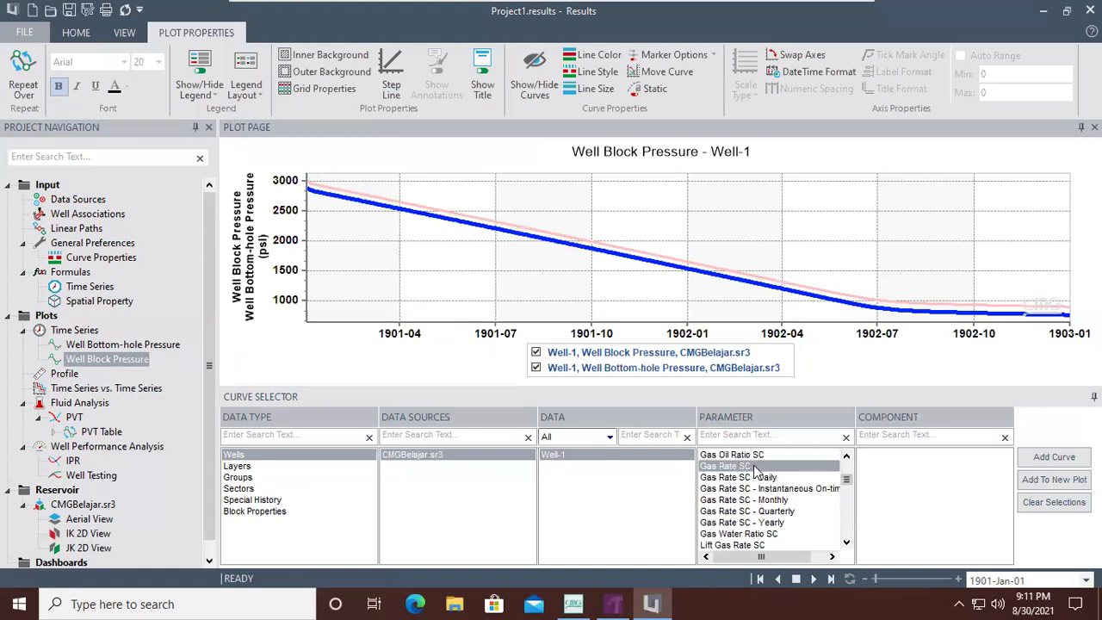
{"action": "scroll", "coordinate": [756, 463], "scroll_direction": "down", "scroll_amount": 1}
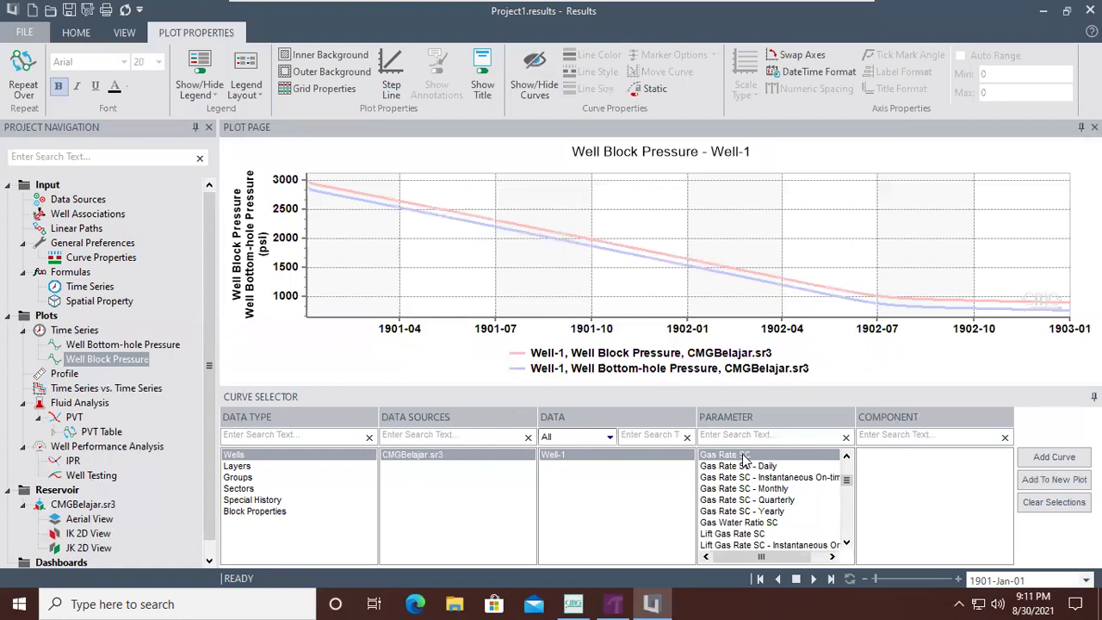
{"action": "left_click", "coordinate": [1062, 461]}
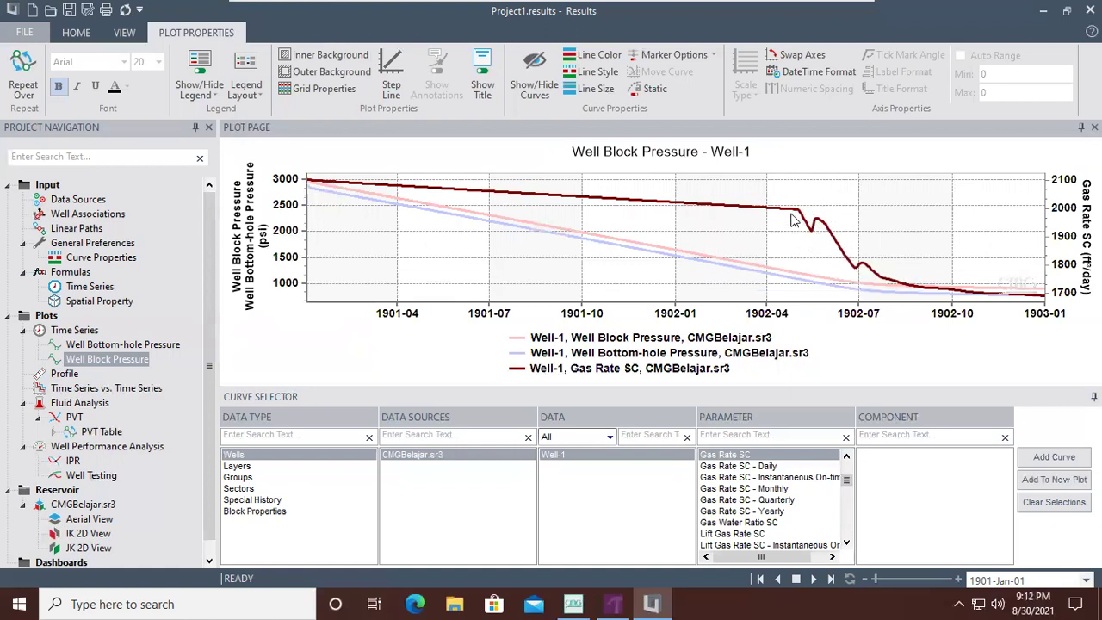
{"action": "right_click", "coordinate": [680, 205]}
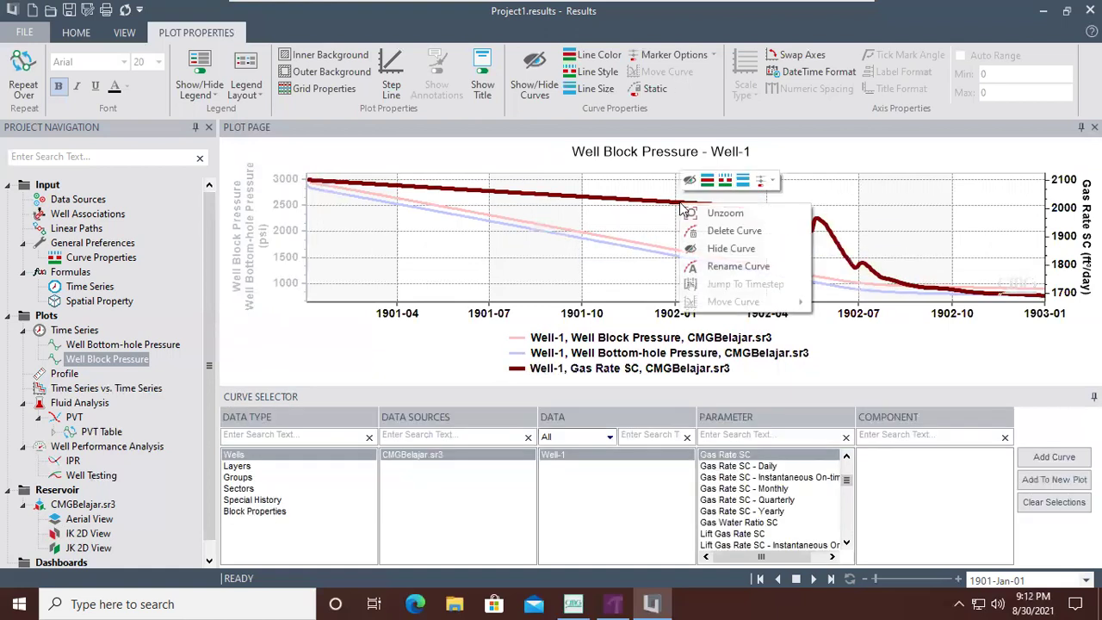
{"action": "left_click", "coordinate": [735, 231]}
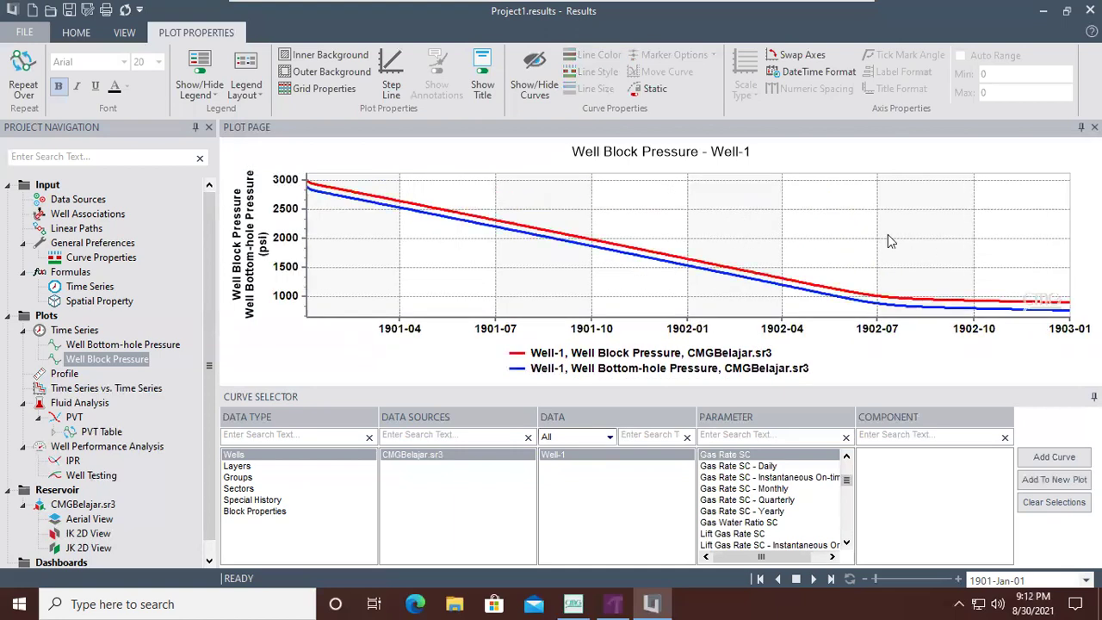
Plot Gas Rate SC for Well-1 as a new time series plot
{"action": "left_click", "coordinate": [729, 456]}
{"action": "left_click", "coordinate": [730, 457]}
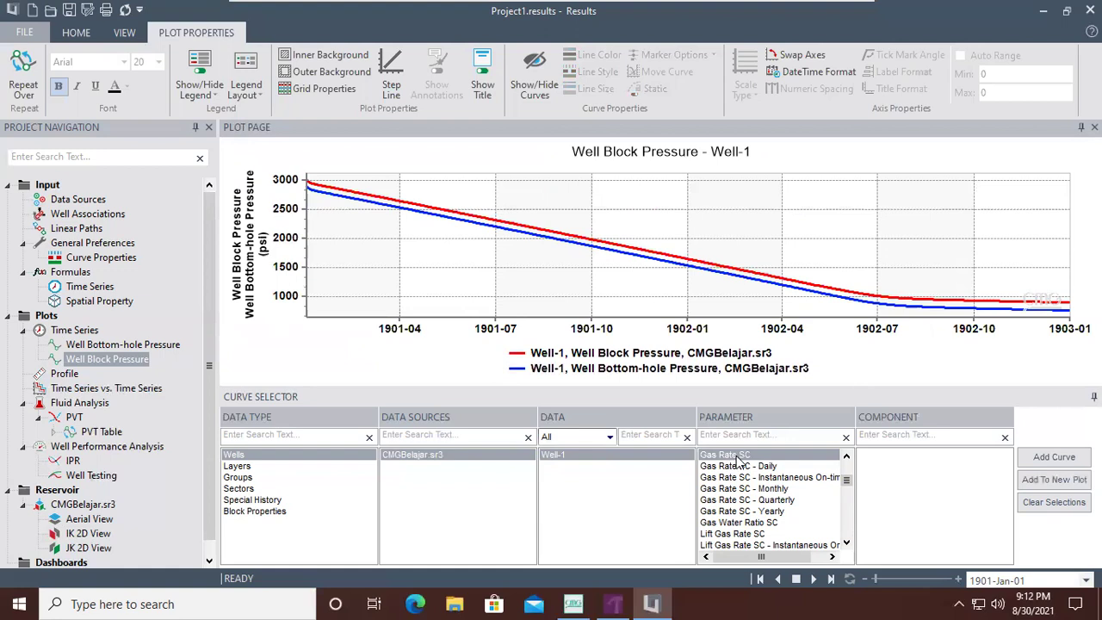
{"action": "left_click", "coordinate": [1045, 485]}
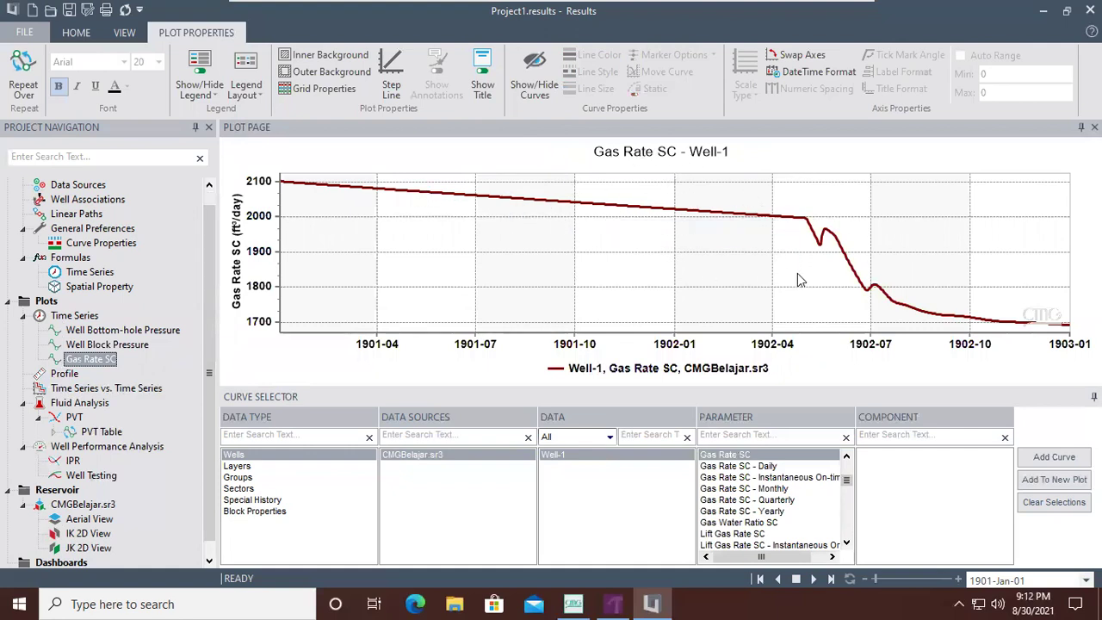
Change the gas rate plot's title to "Gas Flow Rate (SC)"
{"action": "double_click", "coordinate": [646, 161]}
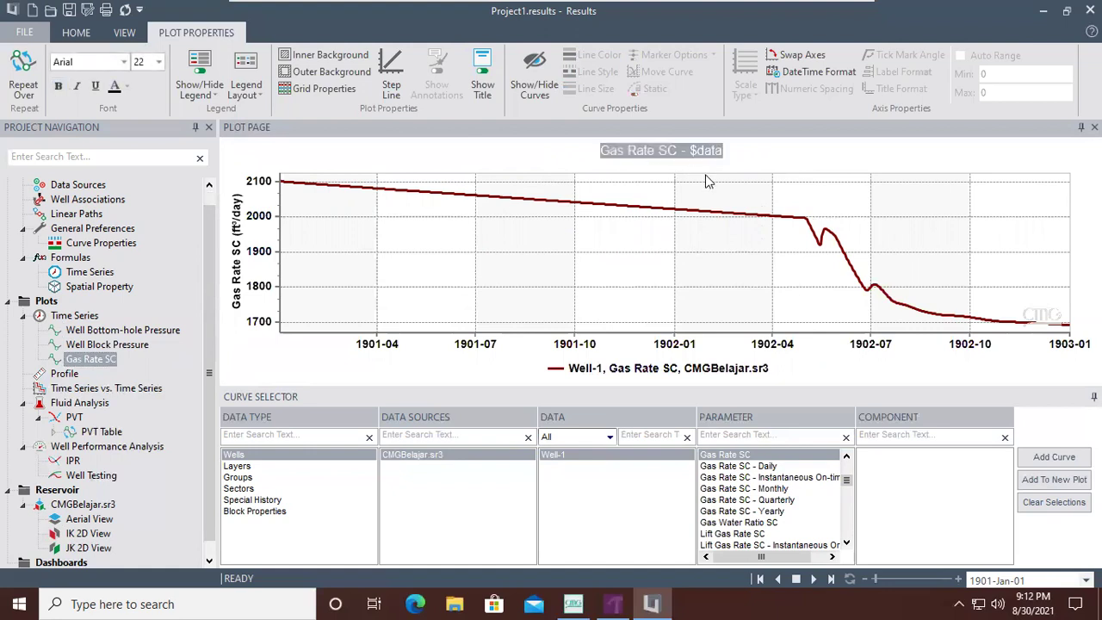
{"action": "type", "text": "Gas Flow"}
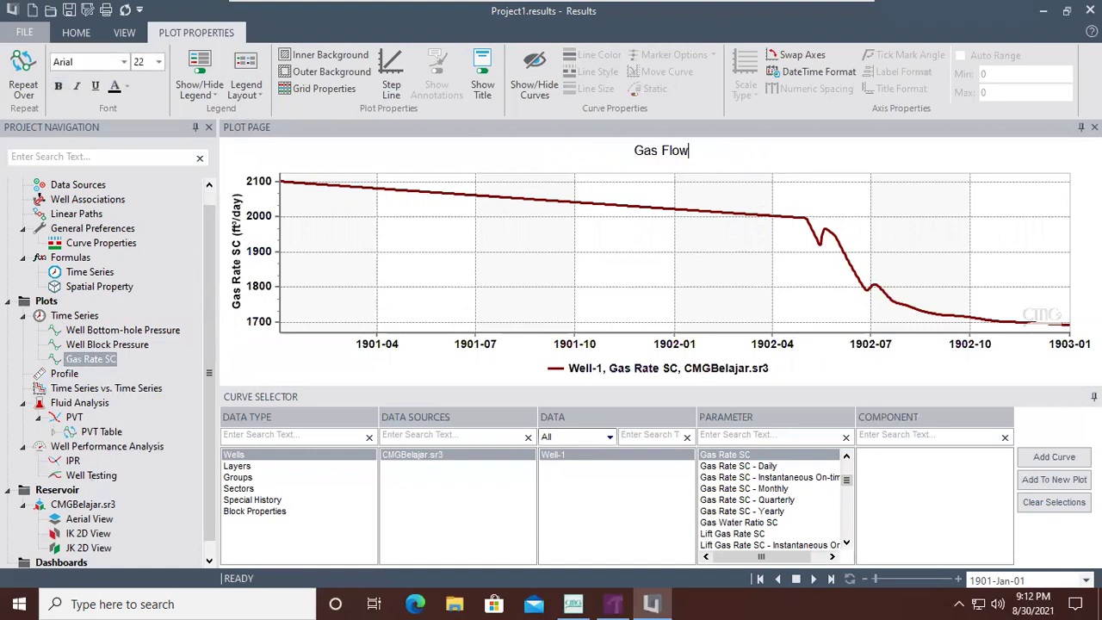
{"action": "type", "text": " Rate ("}
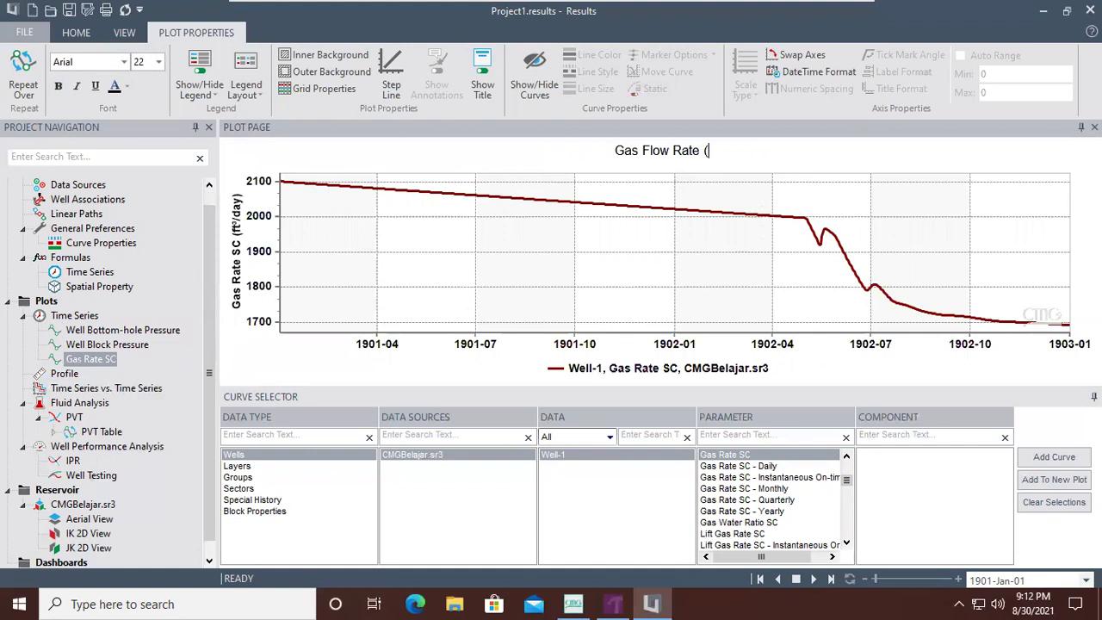
{"action": "type", "text": "SC)"}
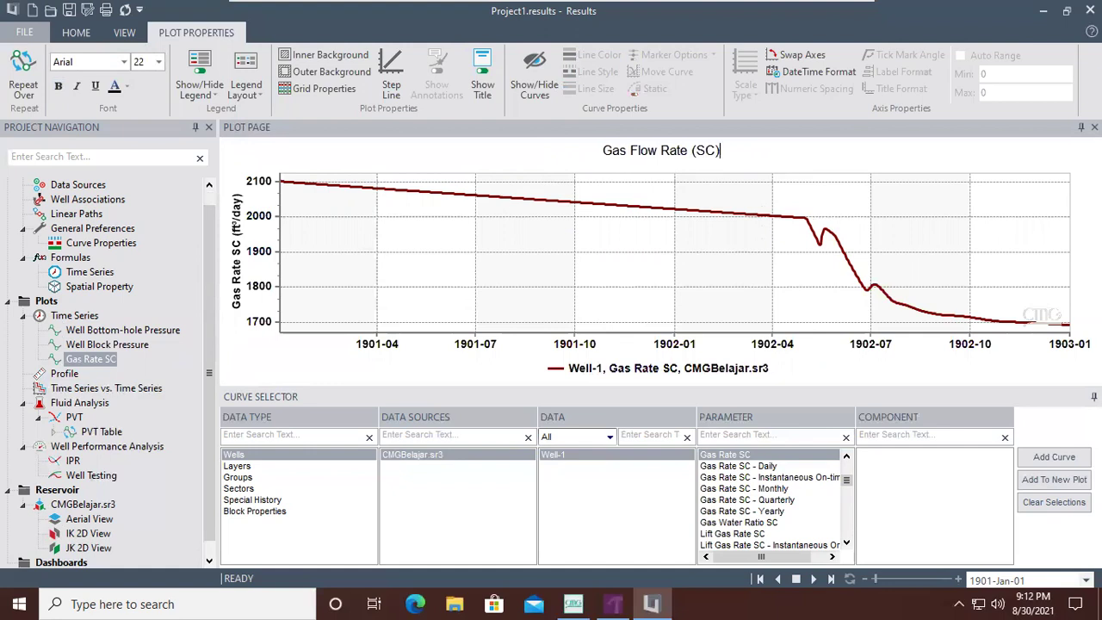
{"action": "left_click", "coordinate": [708, 257]}
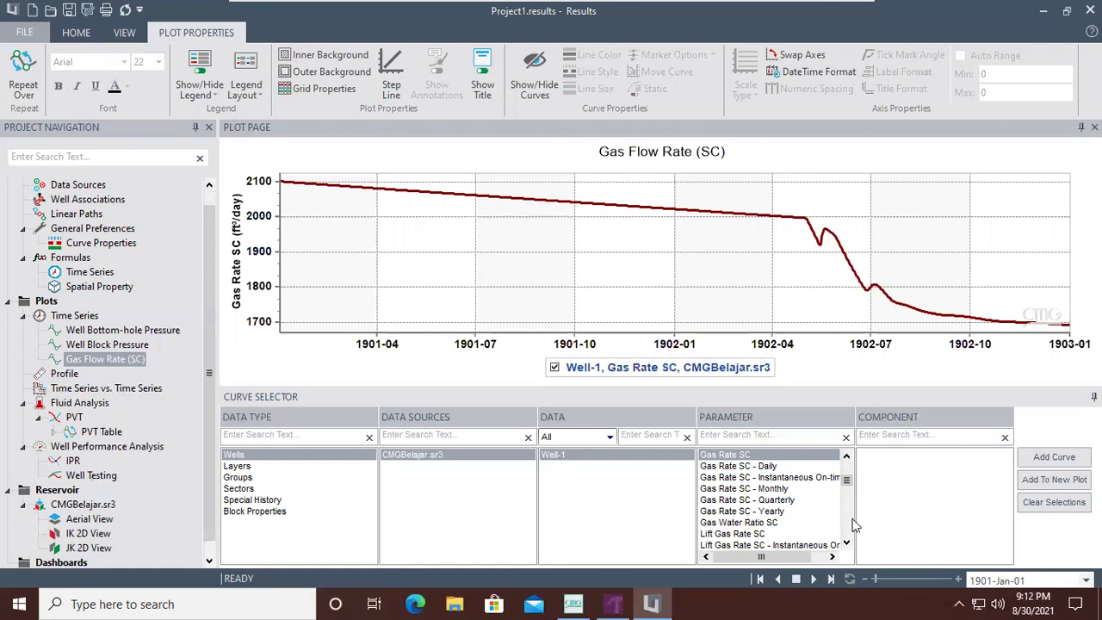
Add the Water Rate SC curve for Well-1 to the Gas Flow Rate (SC) plot
{"action": "scroll", "coordinate": [855, 525], "scroll_direction": "down", "scroll_amount": 2}
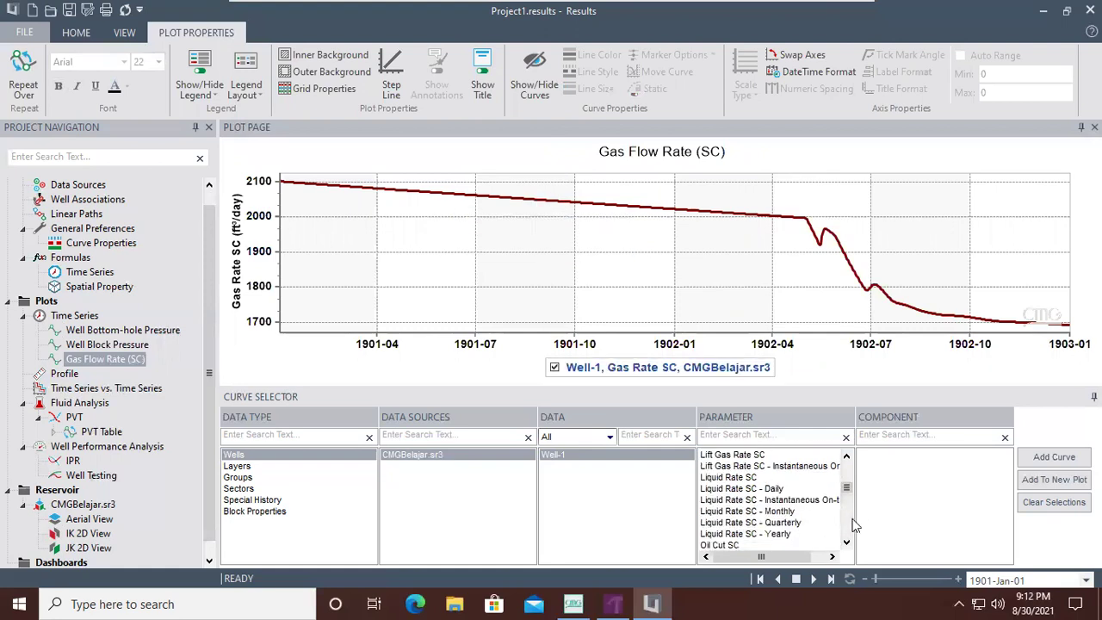
{"action": "scroll", "coordinate": [855, 526], "scroll_direction": "down", "scroll_amount": 5}
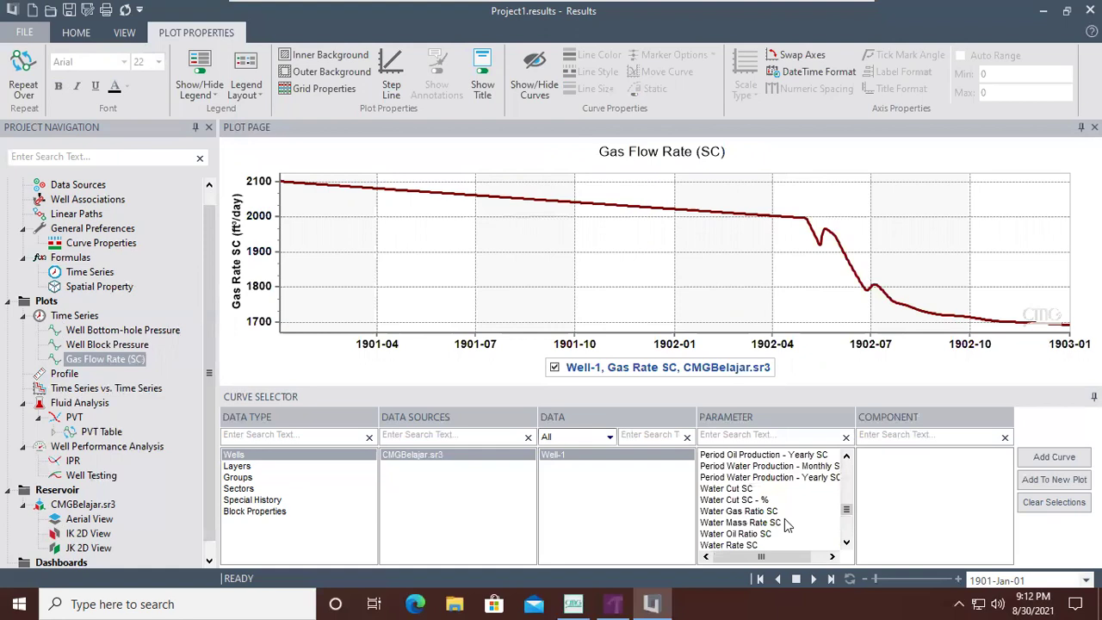
{"action": "scroll", "coordinate": [779, 530], "scroll_direction": "down", "scroll_amount": 2}
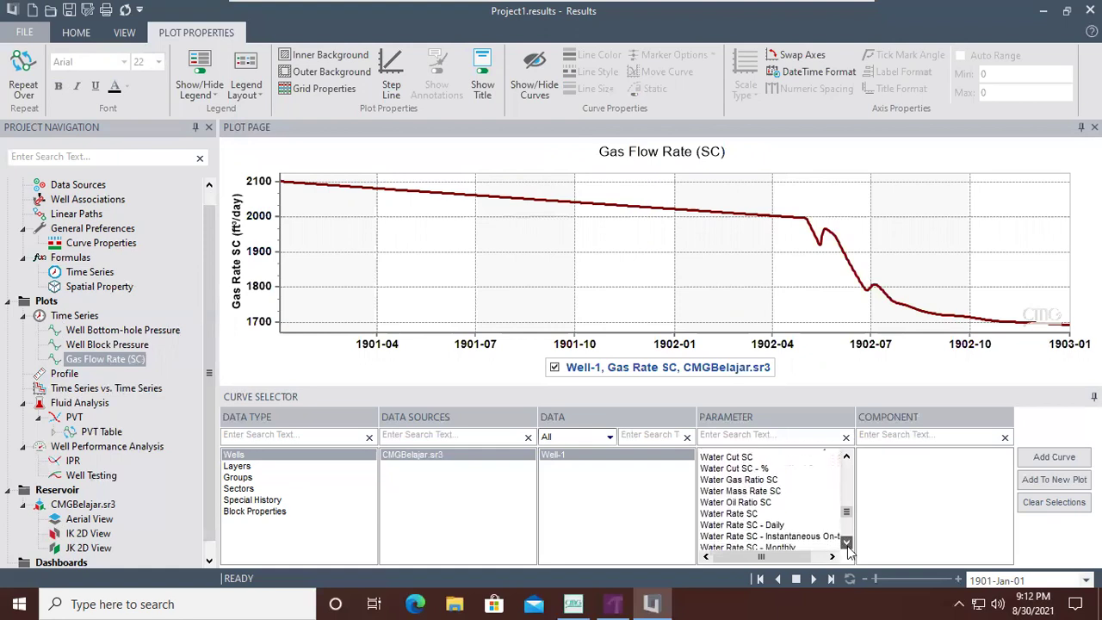
{"action": "left_click", "coordinate": [730, 504]}
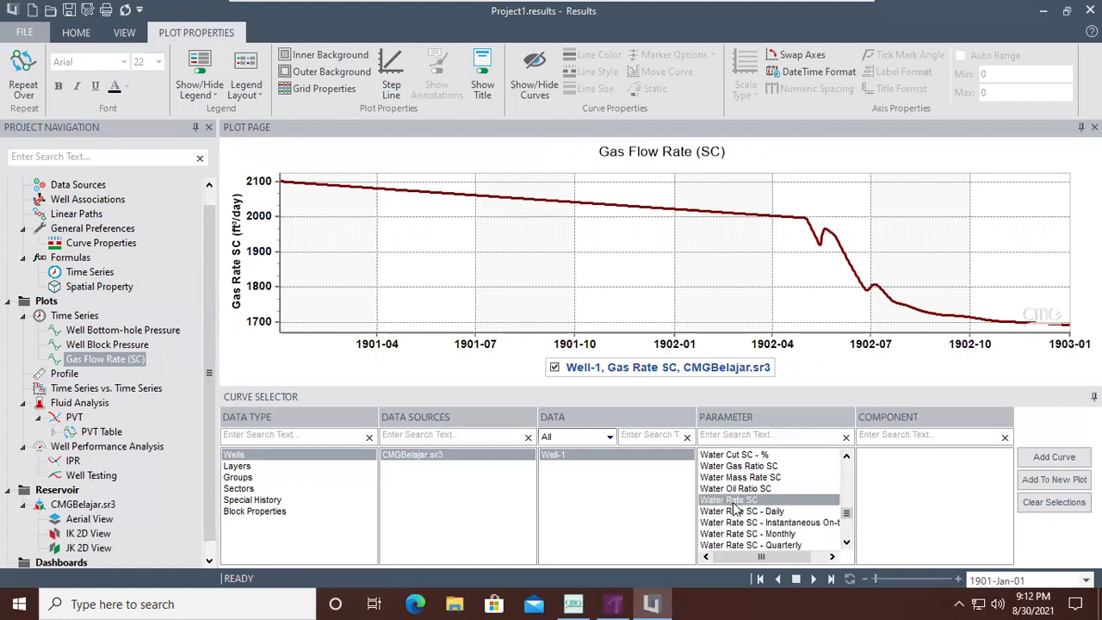
{"action": "left_click", "coordinate": [1054, 456]}
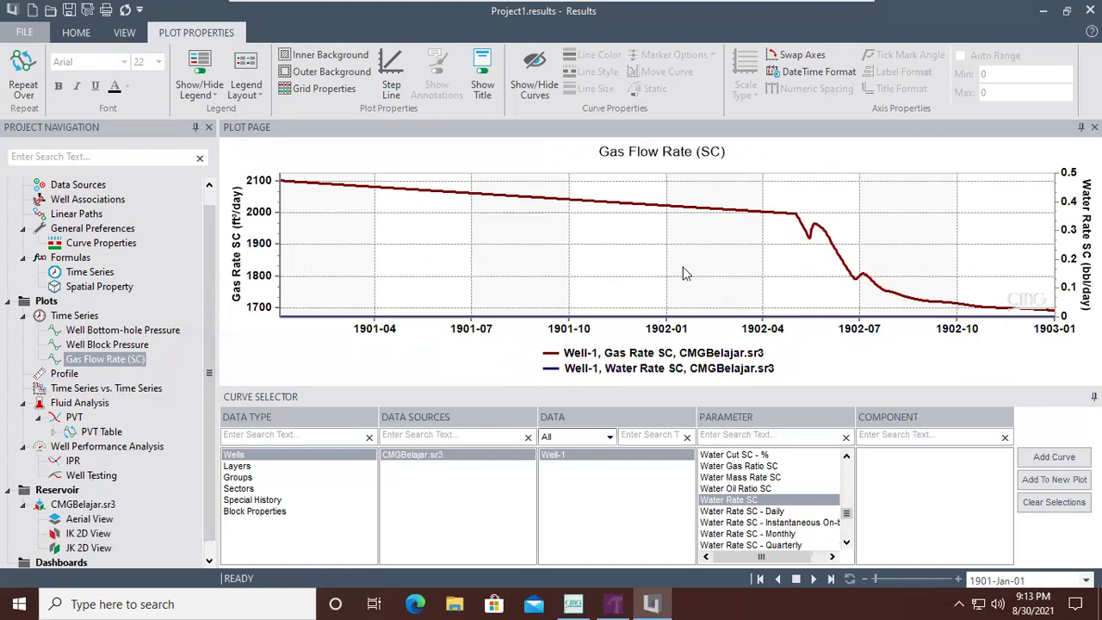
Plot Oil Rate SC for Well-1 as a new time series plot
{"action": "left_click_drag", "start_coordinate": [847, 517], "coordinate": [847, 495]}
{"action": "left_click", "coordinate": [737, 501]}
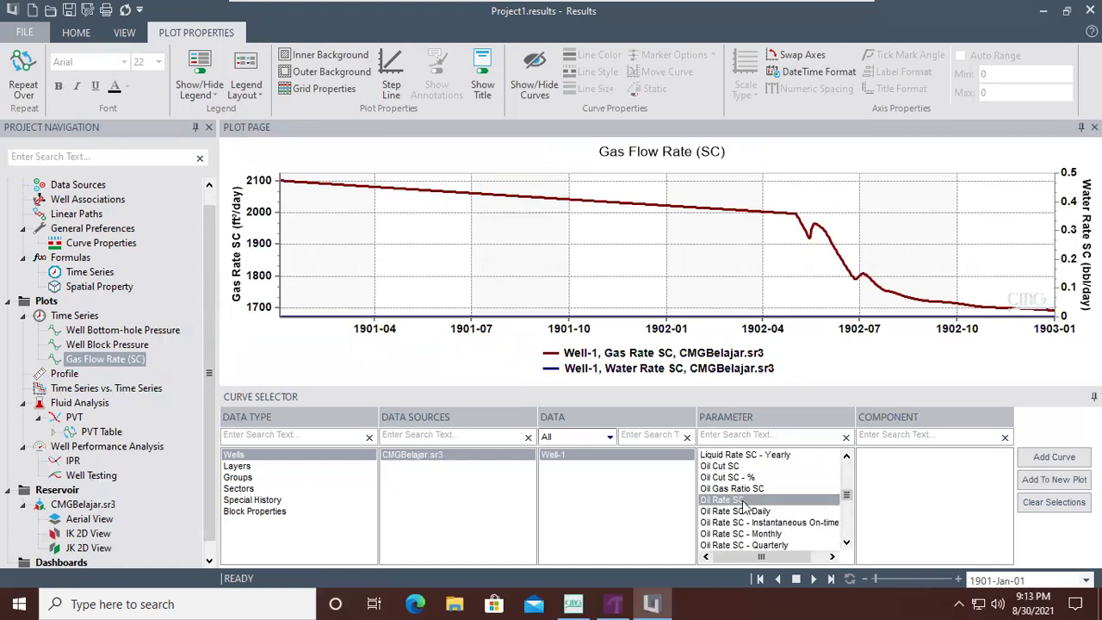
{"action": "left_click", "coordinate": [1049, 481]}
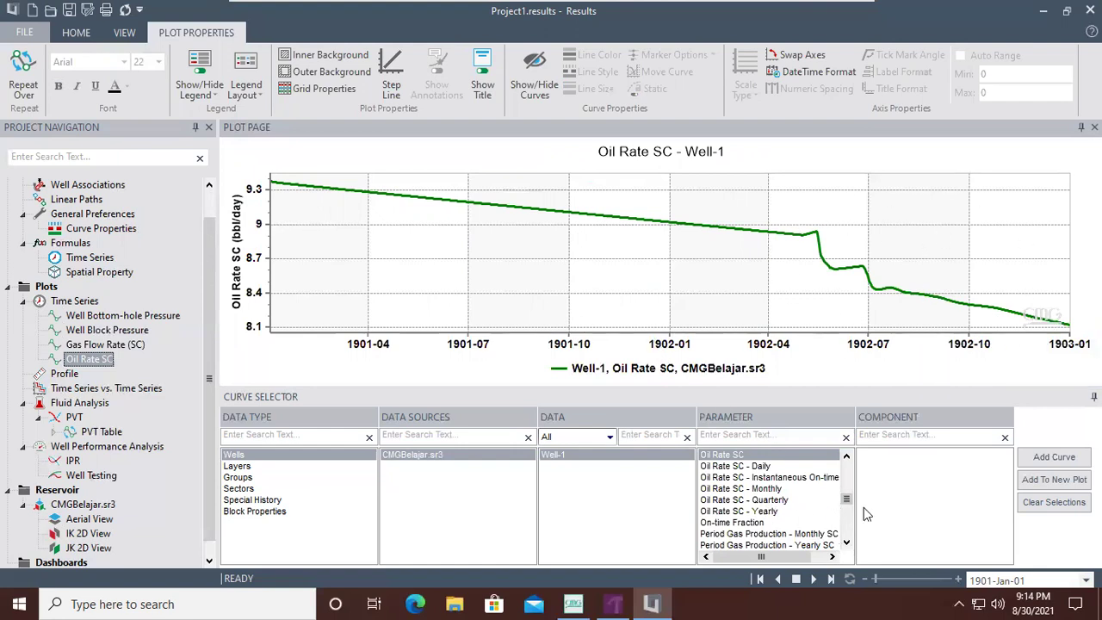
Add the Cumulative Oil SC curve for Well-1 to the Oil Rate SC plot
{"action": "left_click_drag", "start_coordinate": [848, 500], "coordinate": [849, 463]}
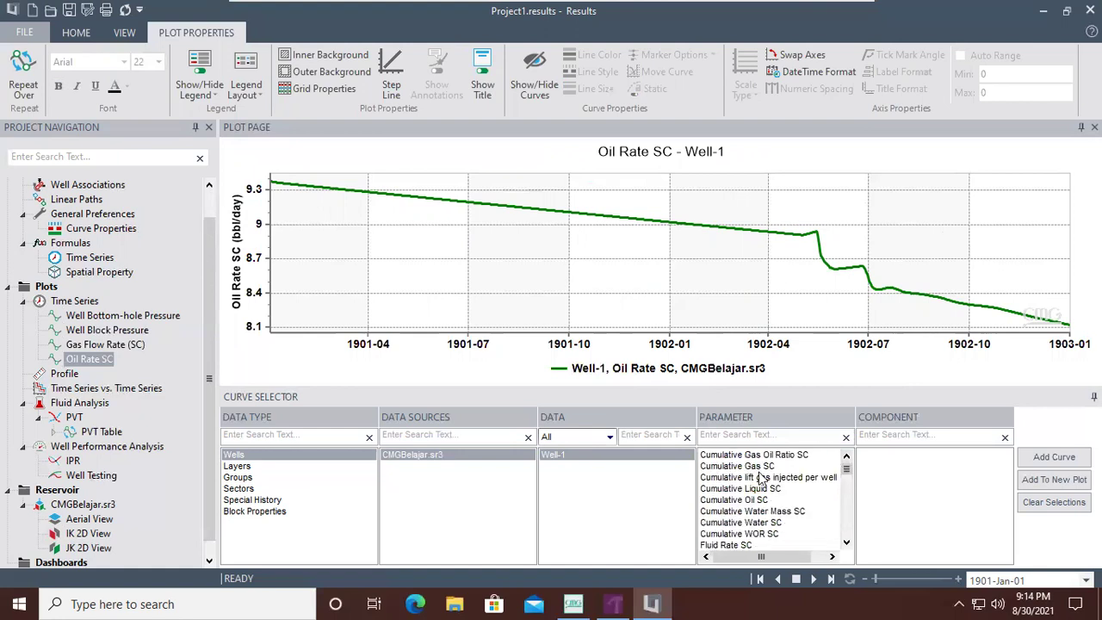
{"action": "left_click", "coordinate": [750, 505]}
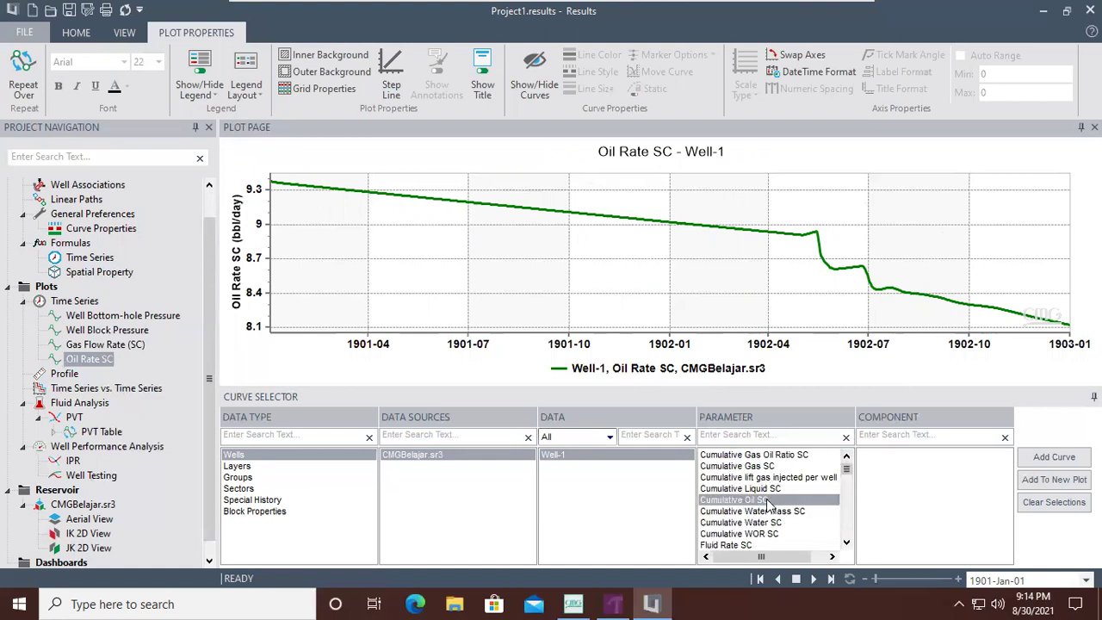
{"action": "left_click", "coordinate": [1044, 458]}
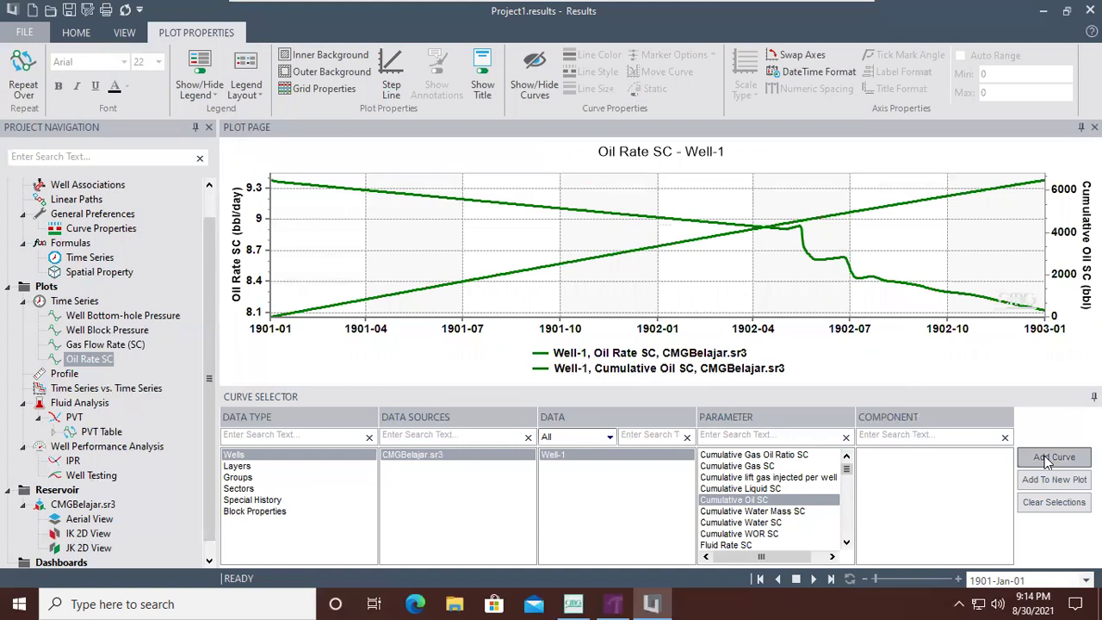
Recolor the Cumulative Oil SC curve red in the Oil Rate SC plot
{"action": "left_click", "coordinate": [878, 215]}
{"action": "right_click", "coordinate": [881, 217]}
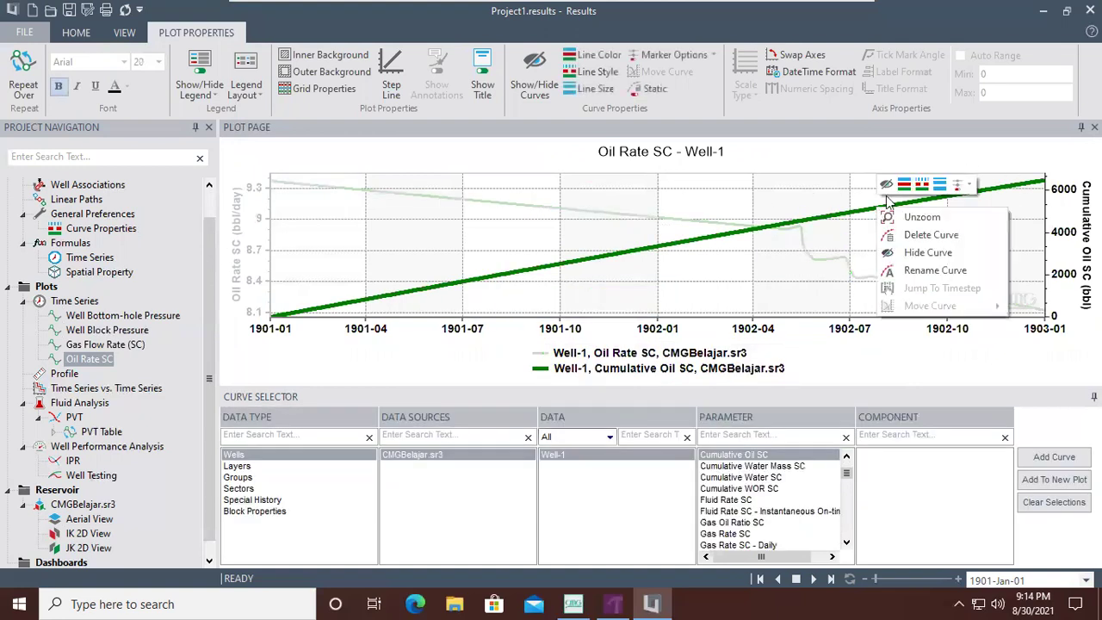
{"action": "left_click", "coordinate": [905, 187]}
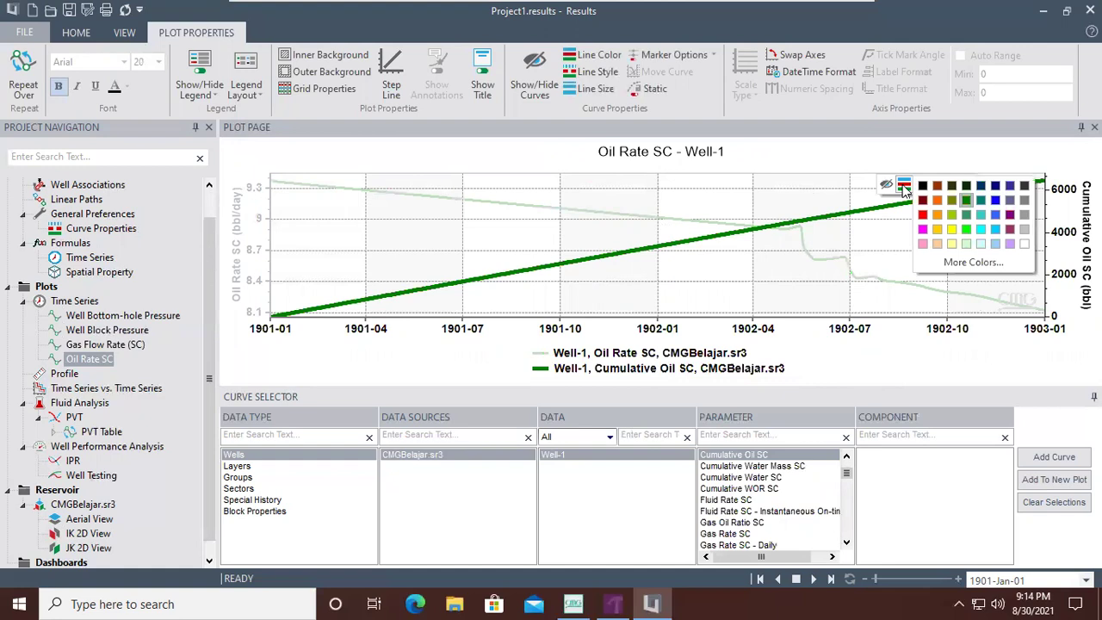
{"action": "left_click", "coordinate": [923, 214]}
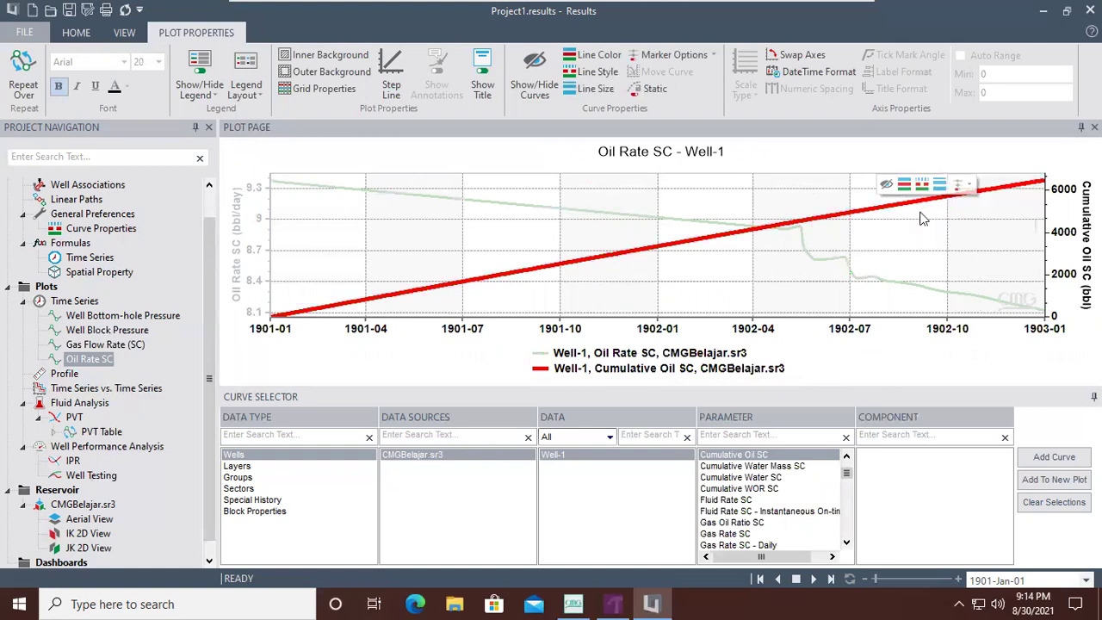
{"action": "left_click", "coordinate": [761, 297]}
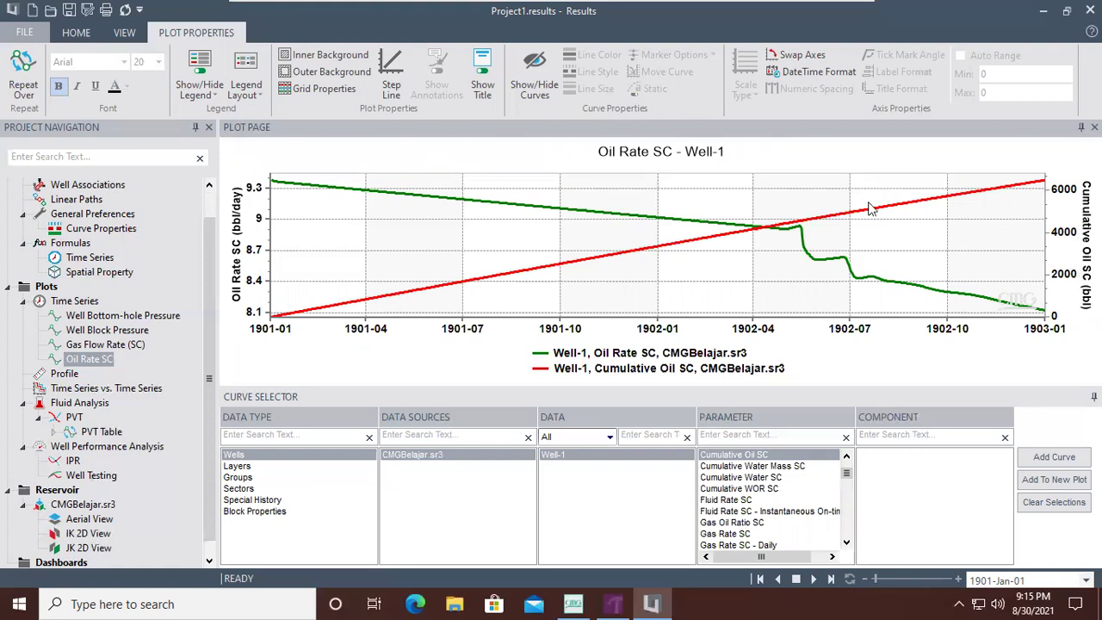
Examine the oil rate and cumulative oil curves, and return to the Well Bottom-hole Pressure plot
{"action": "mouse_move", "coordinate": [862, 265]}
{"action": "left_click", "coordinate": [146, 315]}
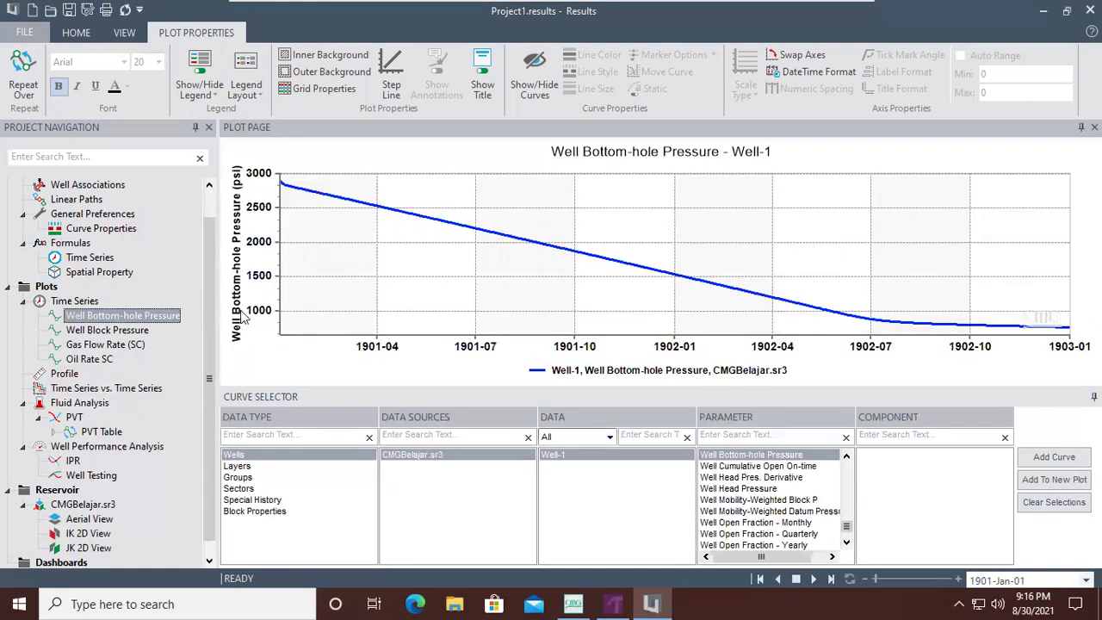